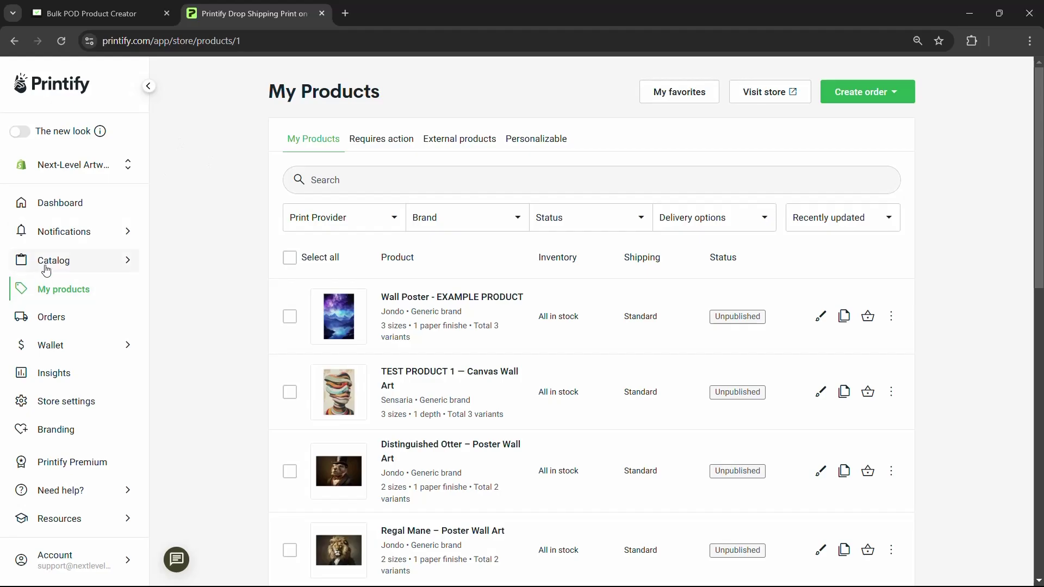
Start a Rolled Posters design fulfilled by Jondo from Printify's Posters catalog
{"action": "mouse_move", "coordinate": [120, 261]}
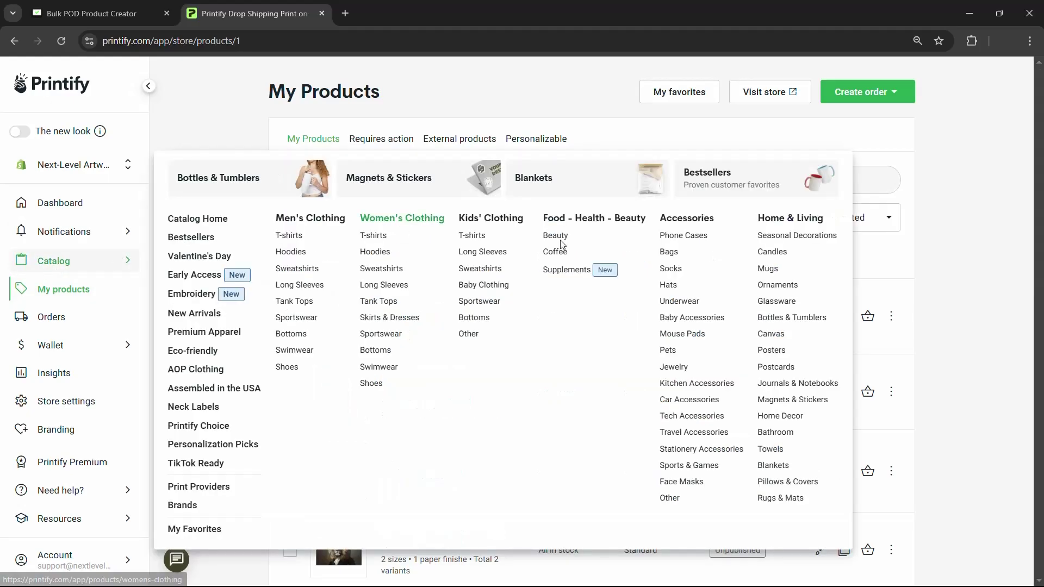
{"action": "left_click", "coordinate": [787, 352]}
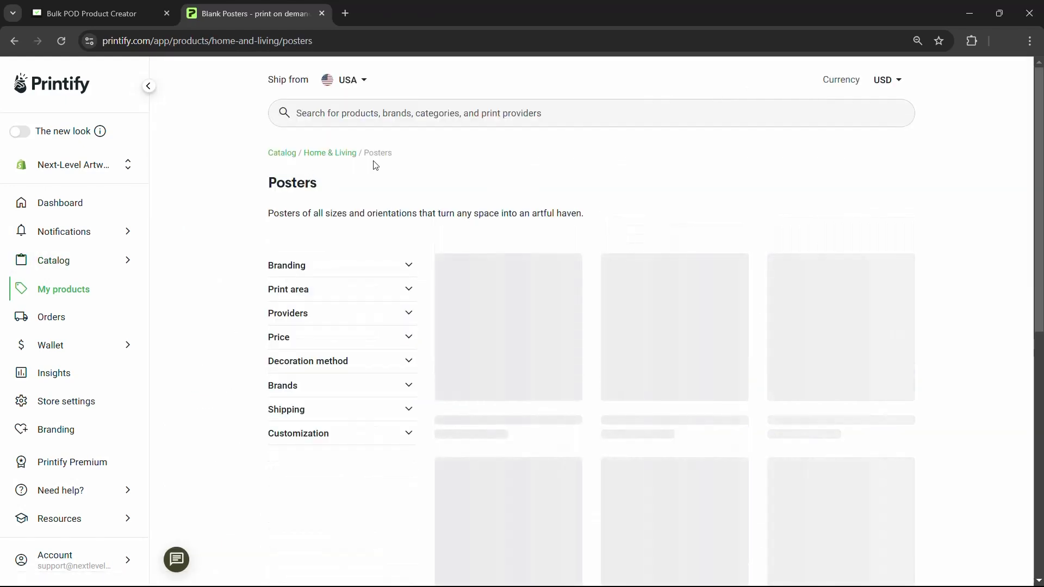
{"action": "scroll", "coordinate": [643, 238], "scroll_direction": "down", "scroll_amount": 1}
{"action": "left_click", "coordinate": [643, 238]}
{"action": "scroll", "coordinate": [736, 361], "scroll_direction": "down", "scroll_amount": 3}
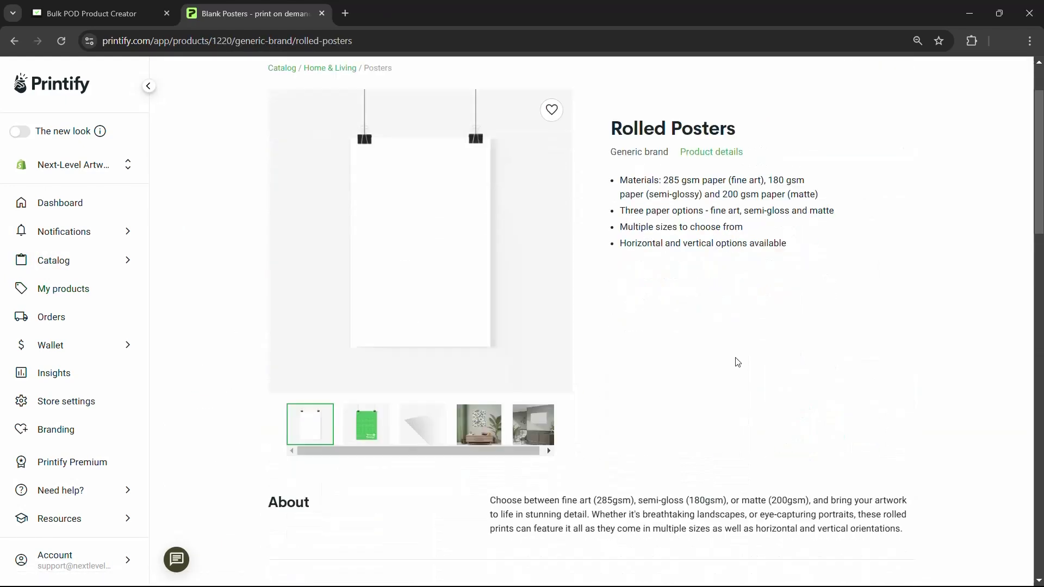
{"action": "left_click", "coordinate": [848, 332]}
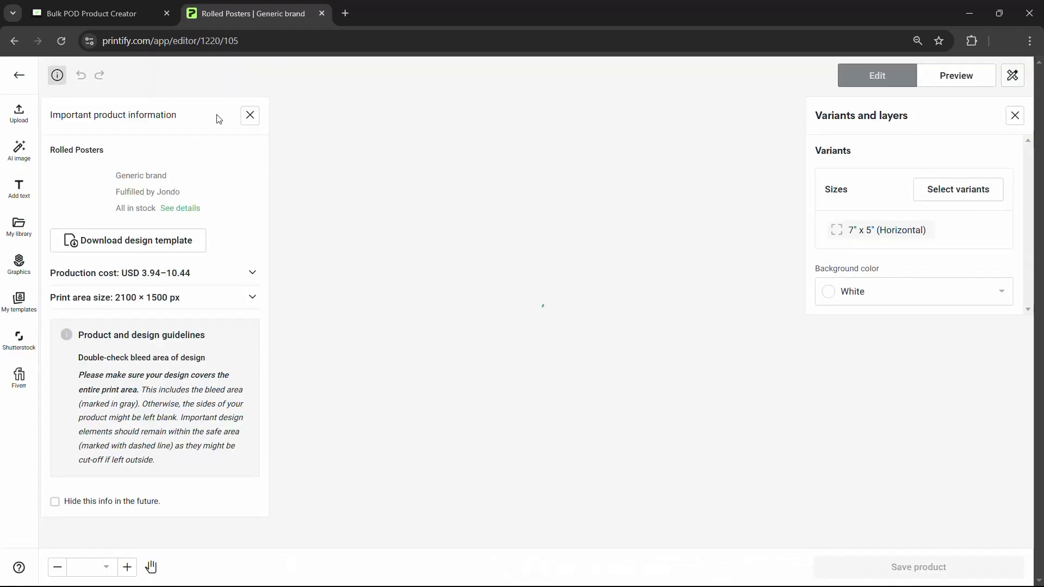
Upload the nebula lake image from this computer onto the canvas and review the size variants
{"action": "left_click", "coordinate": [19, 113]}
{"action": "left_click", "coordinate": [139, 162]}
{"action": "double_click", "coordinate": [444, 129]}
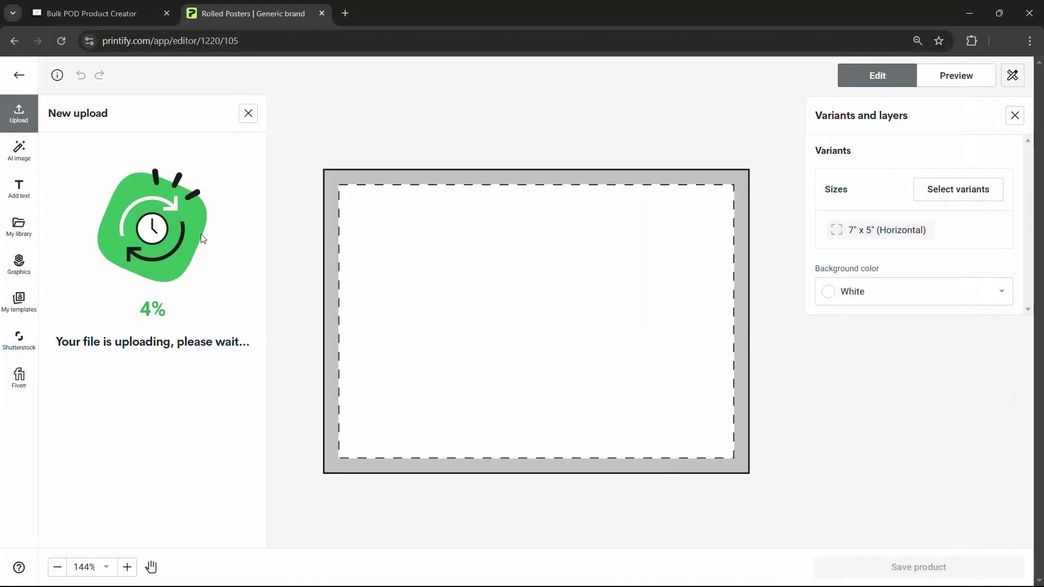
{"action": "left_click", "coordinate": [996, 190]}
{"action": "scroll", "coordinate": [870, 285], "scroll_direction": "down", "scroll_amount": 7}
{"action": "scroll", "coordinate": [913, 283], "scroll_direction": "up", "scroll_amount": 7}
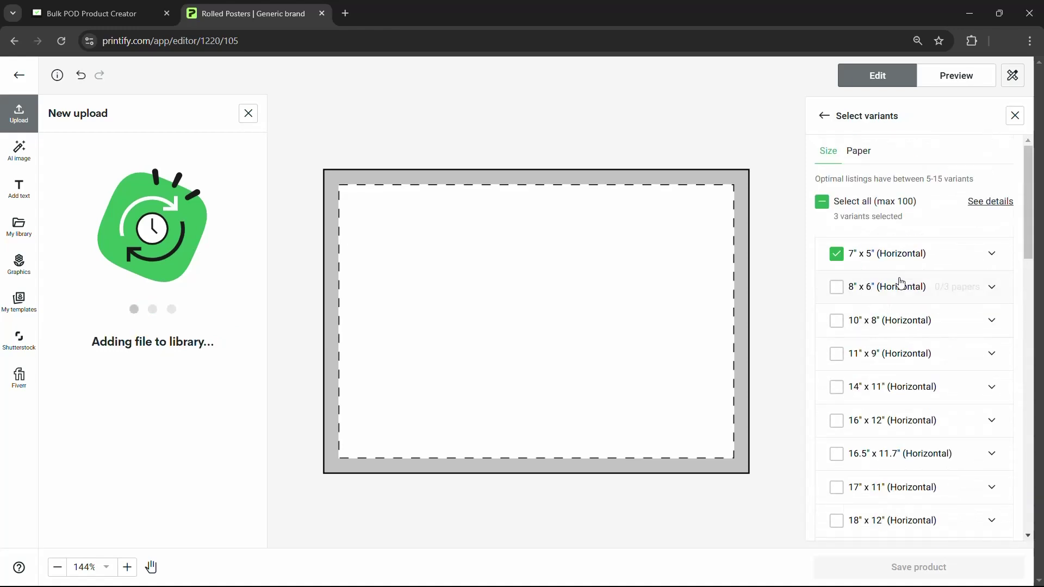
{"action": "scroll", "coordinate": [848, 245], "scroll_direction": "down", "scroll_amount": 2}
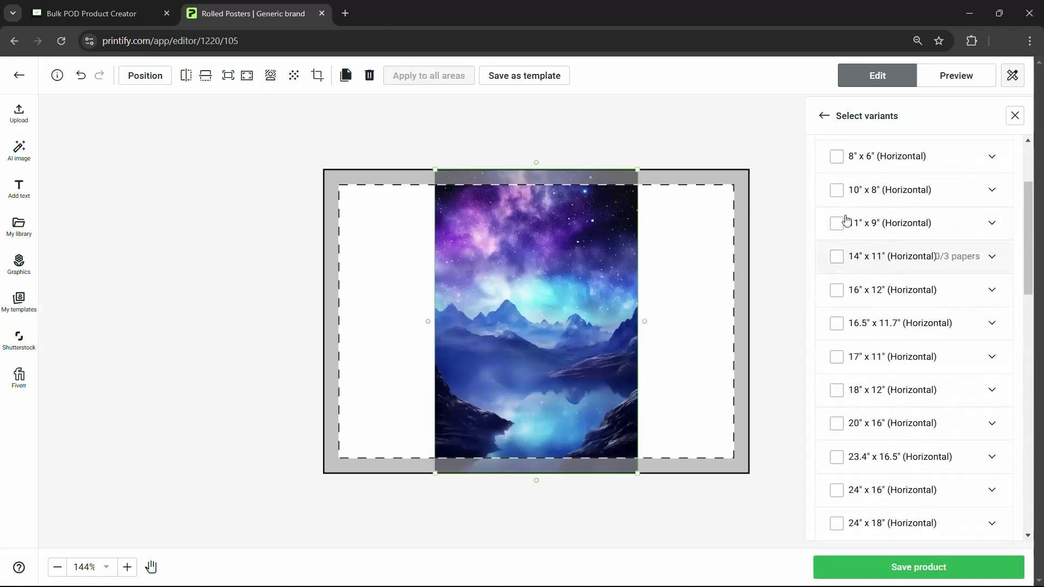
{"action": "scroll", "coordinate": [838, 228], "scroll_direction": "down", "scroll_amount": 2}
{"action": "scroll", "coordinate": [832, 191], "scroll_direction": "up", "scroll_amount": 5}
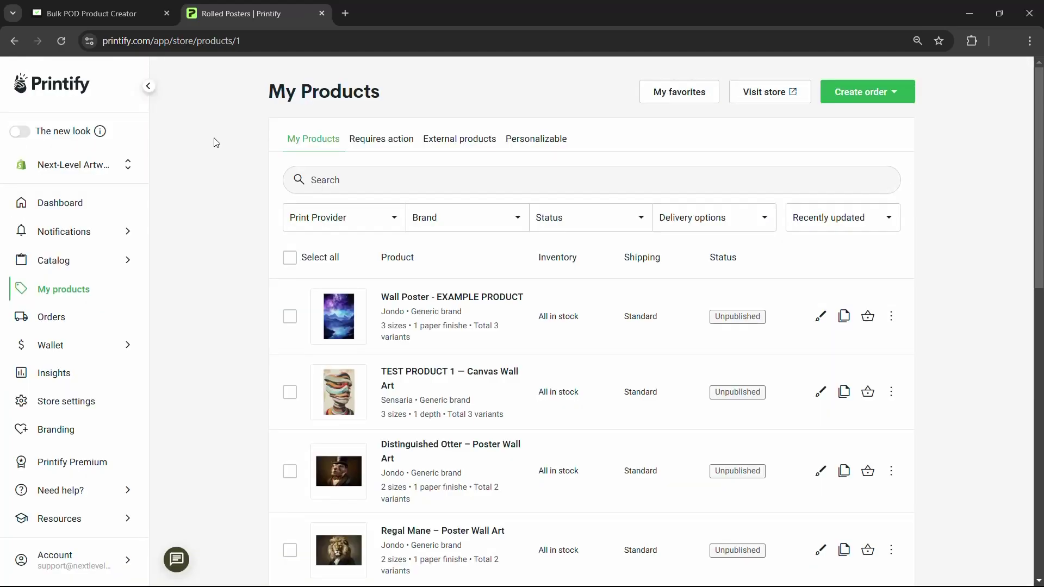
Load all 28 images from Printify Automation > ARTWORK IMAGES 2 as the image files
{"action": "key", "text": "ctrl+shift+Tab"}
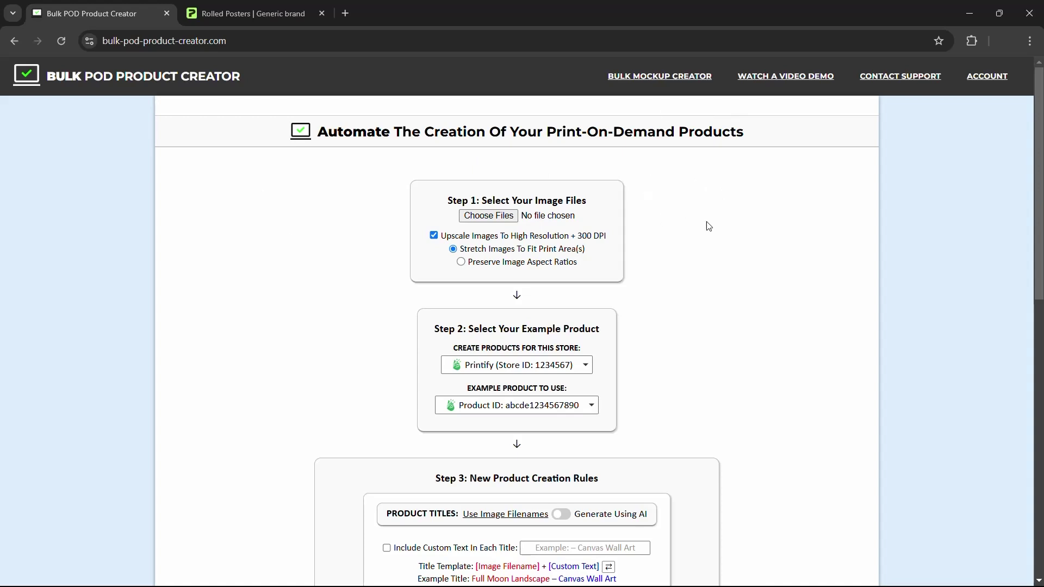
{"action": "scroll", "coordinate": [702, 221], "scroll_direction": "down", "scroll_amount": 2}
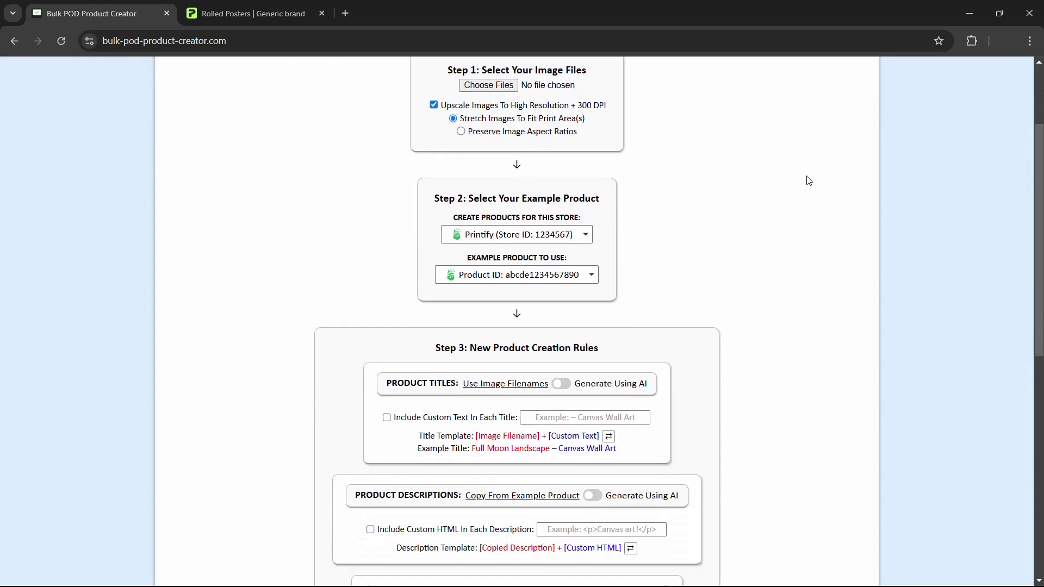
{"action": "scroll", "coordinate": [808, 180], "scroll_direction": "down", "scroll_amount": 2}
{"action": "scroll", "coordinate": [752, 222], "scroll_direction": "up", "scroll_amount": 4}
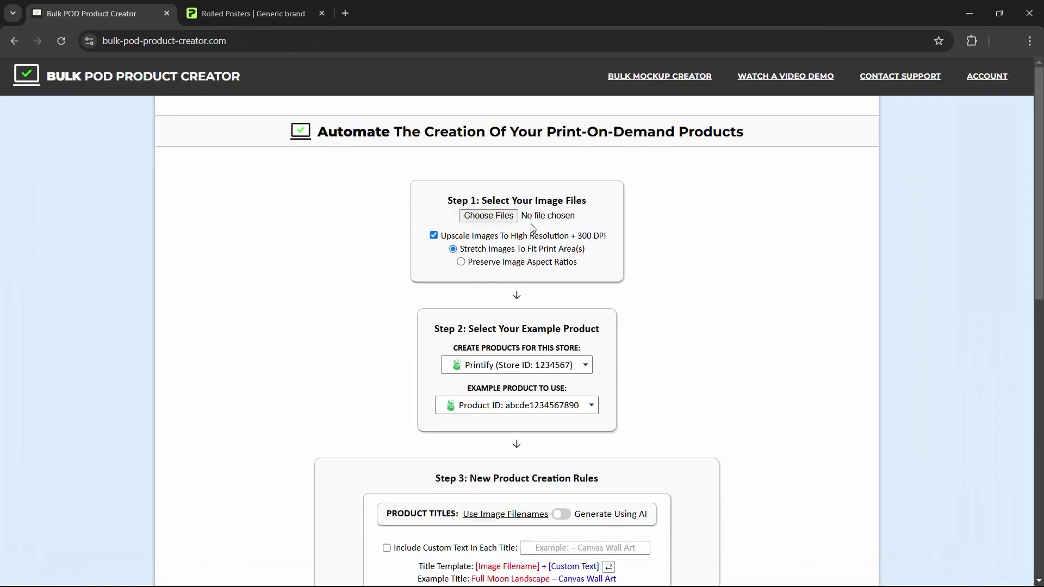
{"action": "left_click", "coordinate": [496, 218]}
{"action": "left_click", "coordinate": [223, 36]}
{"action": "double_click", "coordinate": [240, 115]}
{"action": "key", "text": "ctrl+a"}
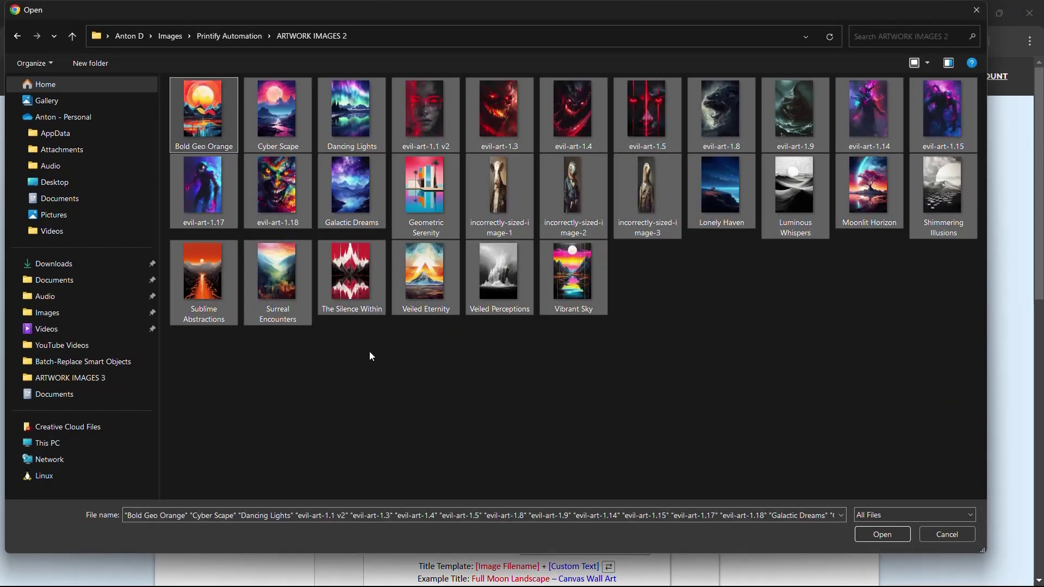
{"action": "left_click", "coordinate": [879, 534]}
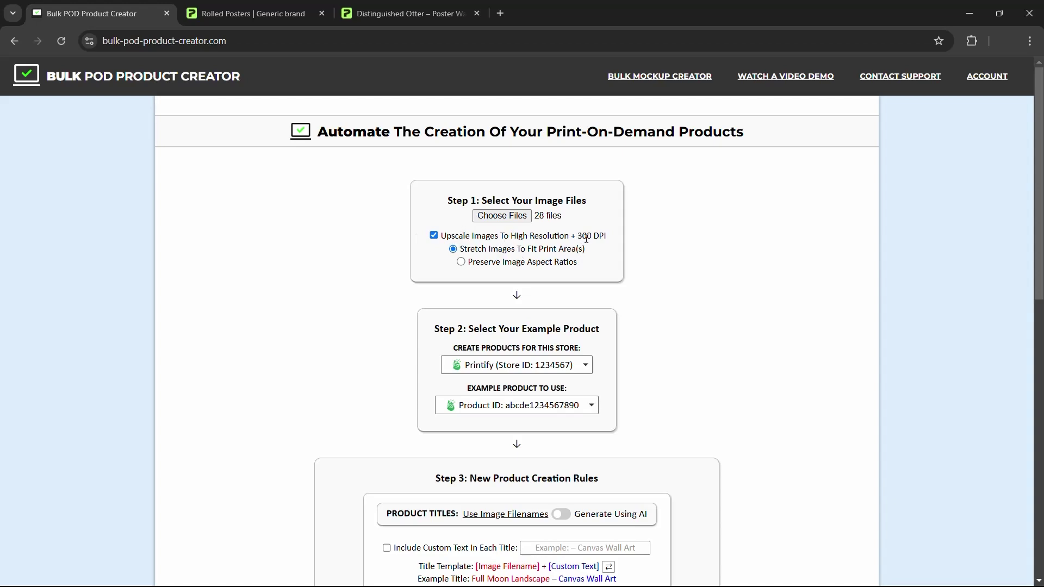
Compare the Bulk POD page with the Distinguished Otter poster editor, ending on the editor
{"action": "left_click", "coordinate": [422, 12]}
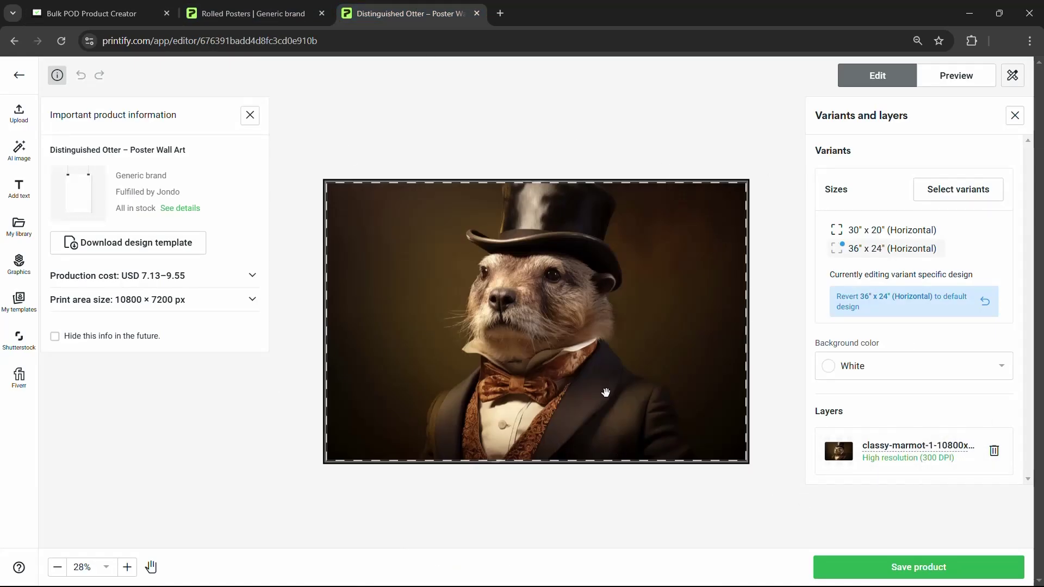
{"action": "left_click", "coordinate": [101, 13]}
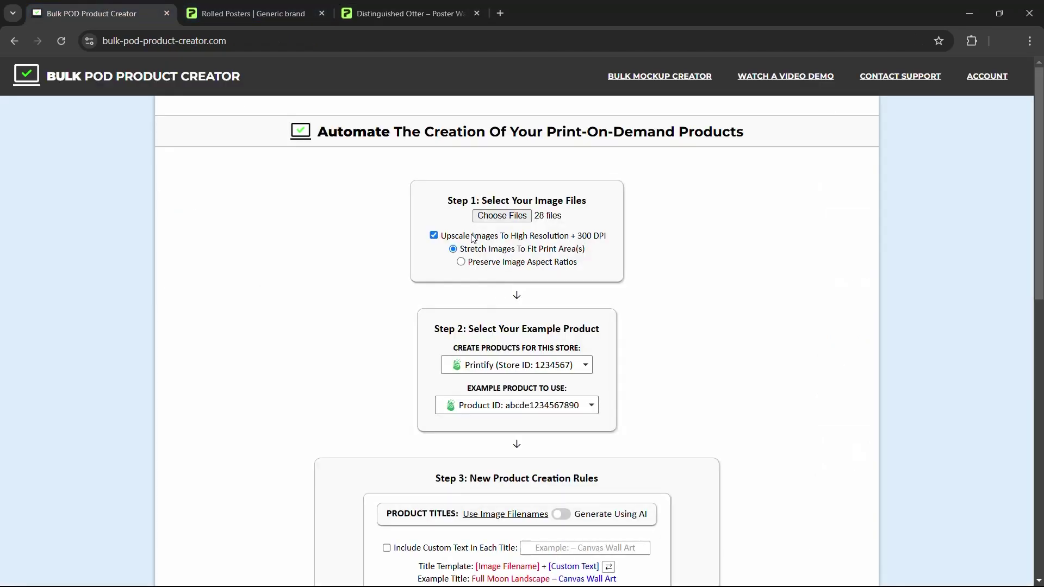
{"action": "left_click", "coordinate": [407, 12]}
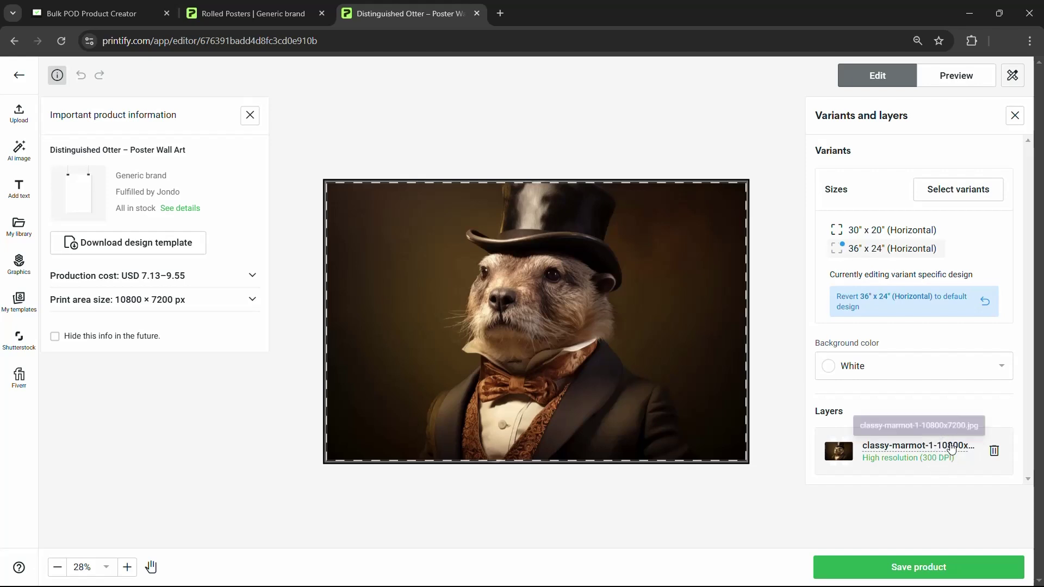
{"action": "key", "text": "ctrl+1"}
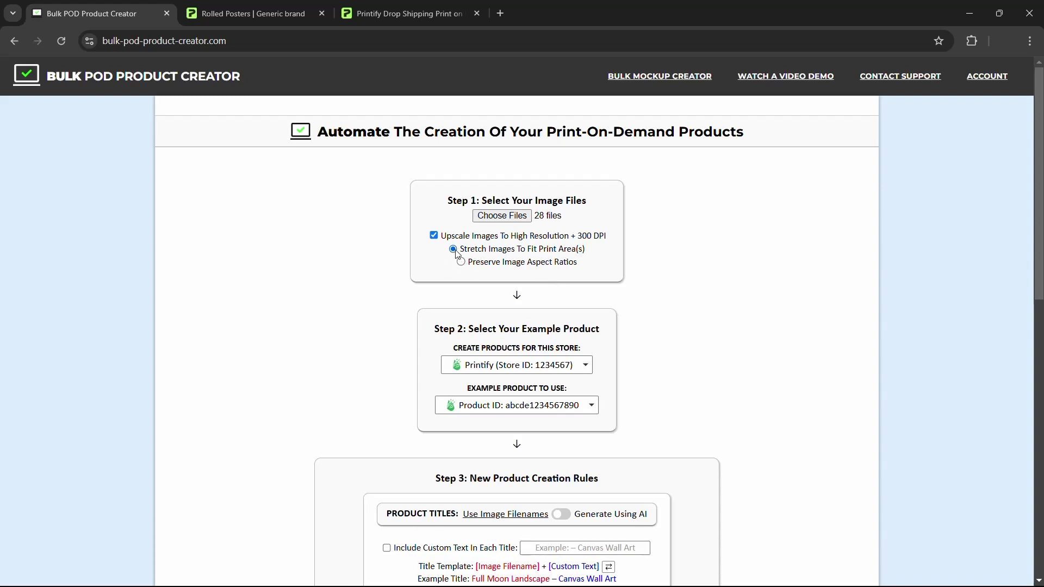
{"action": "key", "text": "ctrl+3"}
Shrink the otter artwork slightly on the Distinguished Otter poster canvas
{"action": "left_click", "coordinate": [549, 306]}
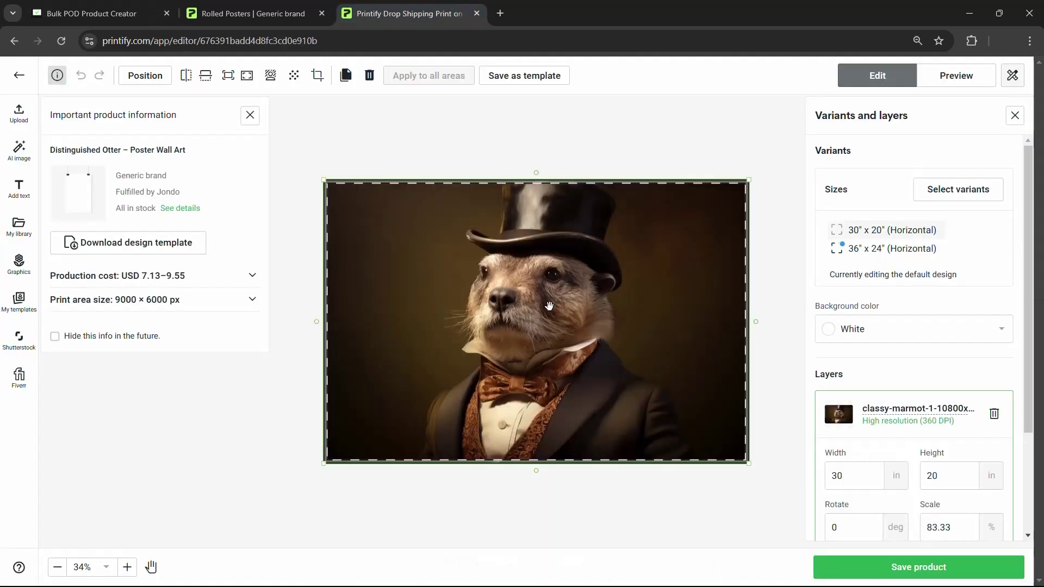
{"action": "left_click_drag", "start_coordinate": [750, 179], "coordinate": [729, 215]}
{"action": "left_click", "coordinate": [124, 4]}
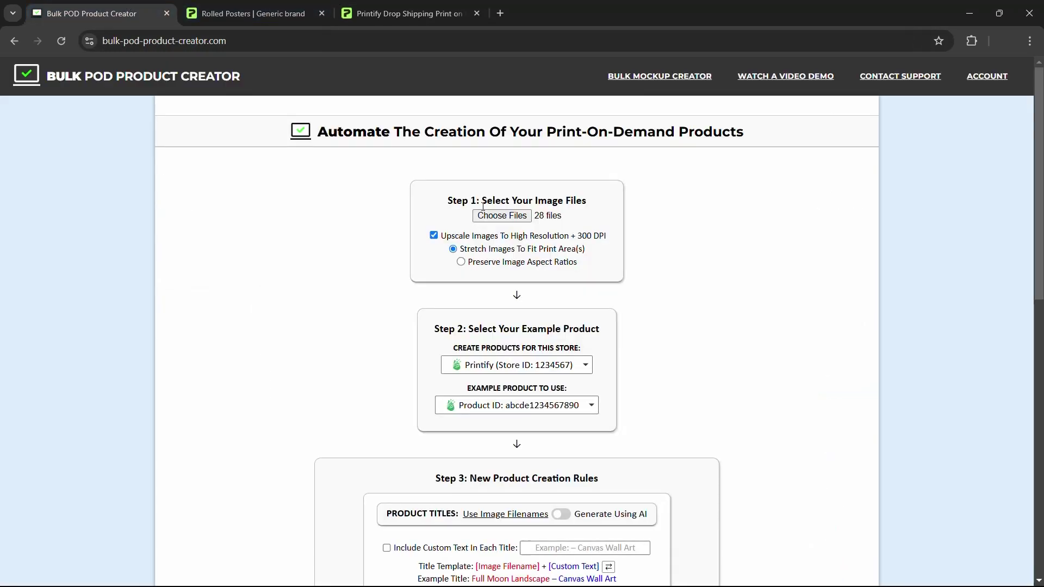
{"action": "left_click", "coordinate": [419, 5]}
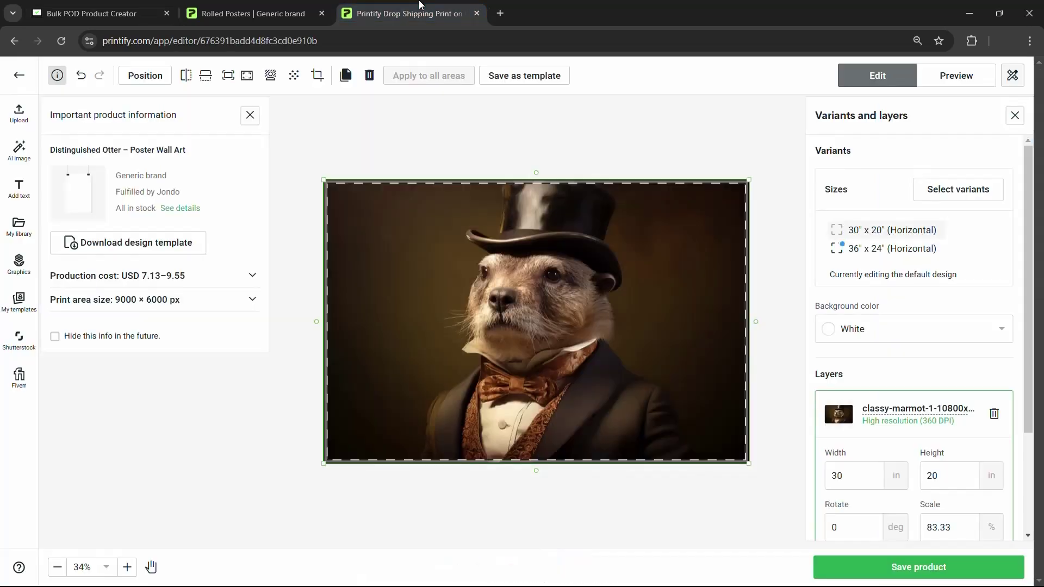
Add Semi Glossy paper for the 24" x 18" Horizontal size variant
{"action": "left_click", "coordinate": [946, 194]}
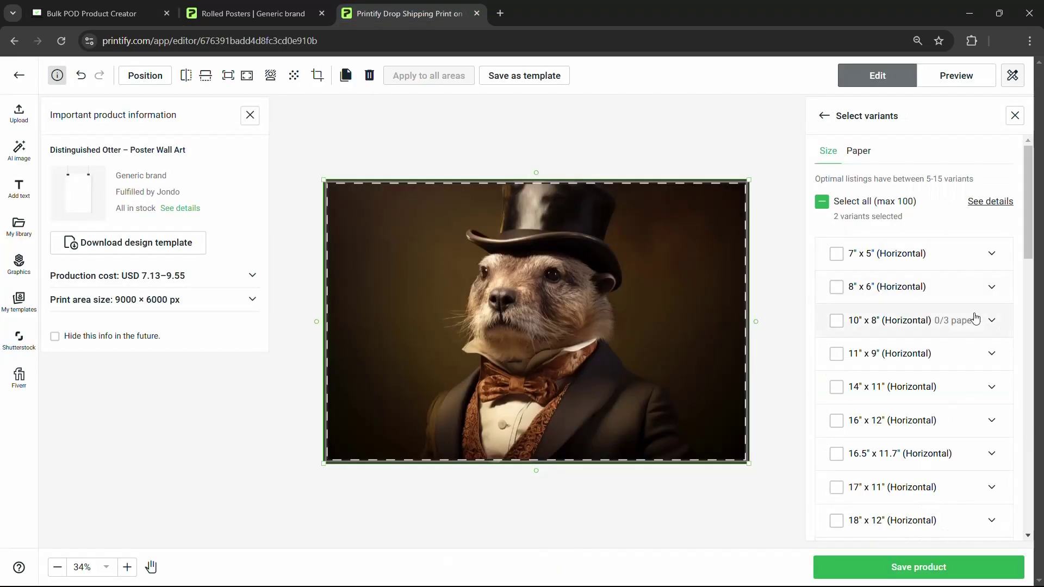
{"action": "scroll", "coordinate": [962, 319], "scroll_direction": "down", "scroll_amount": 10}
{"action": "scroll", "coordinate": [923, 301], "scroll_direction": "up", "scroll_amount": 3}
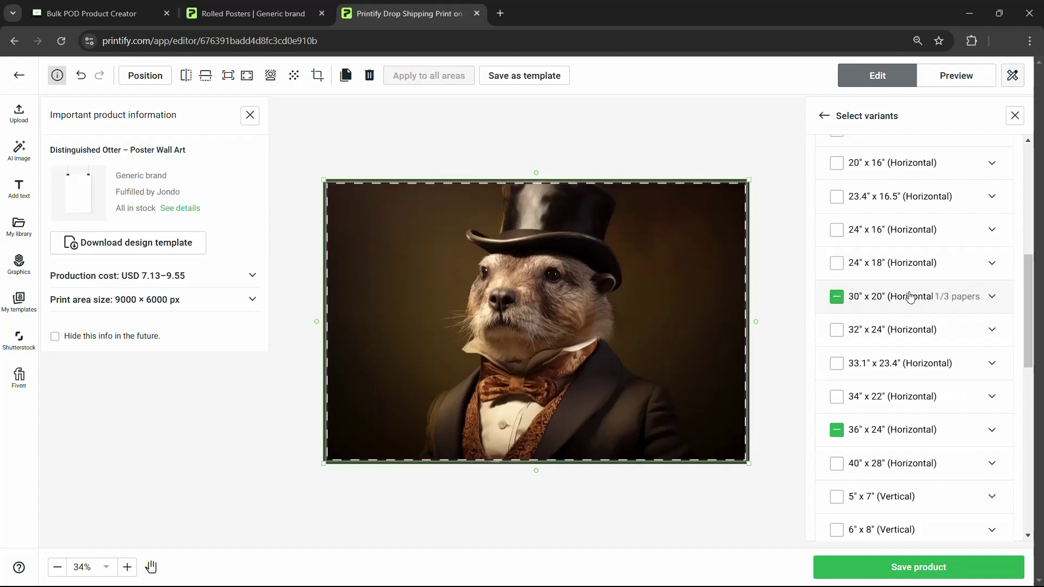
{"action": "left_click", "coordinate": [991, 265]}
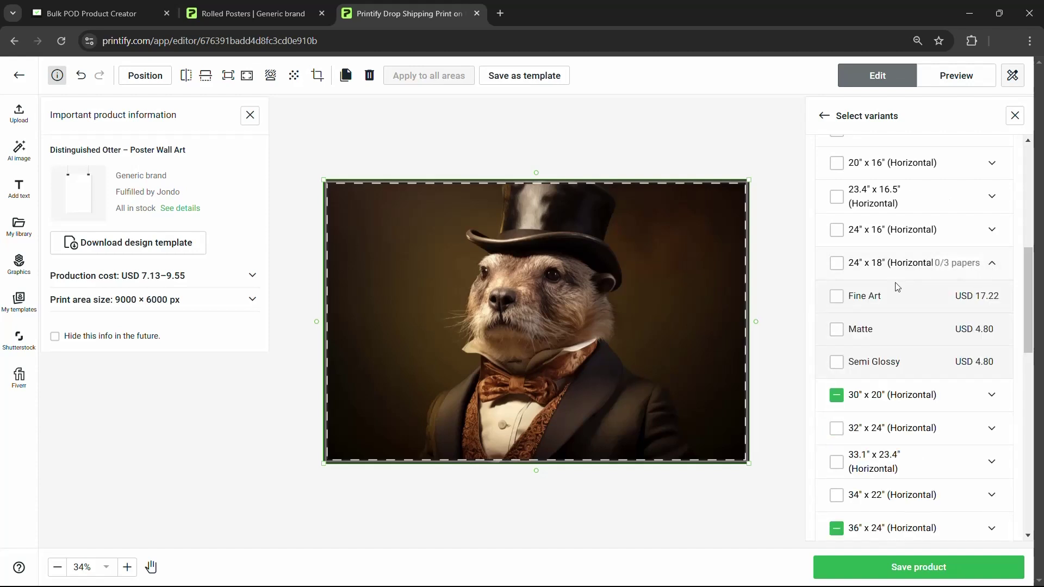
{"action": "left_click", "coordinate": [837, 362]}
{"action": "left_click", "coordinate": [990, 262]}
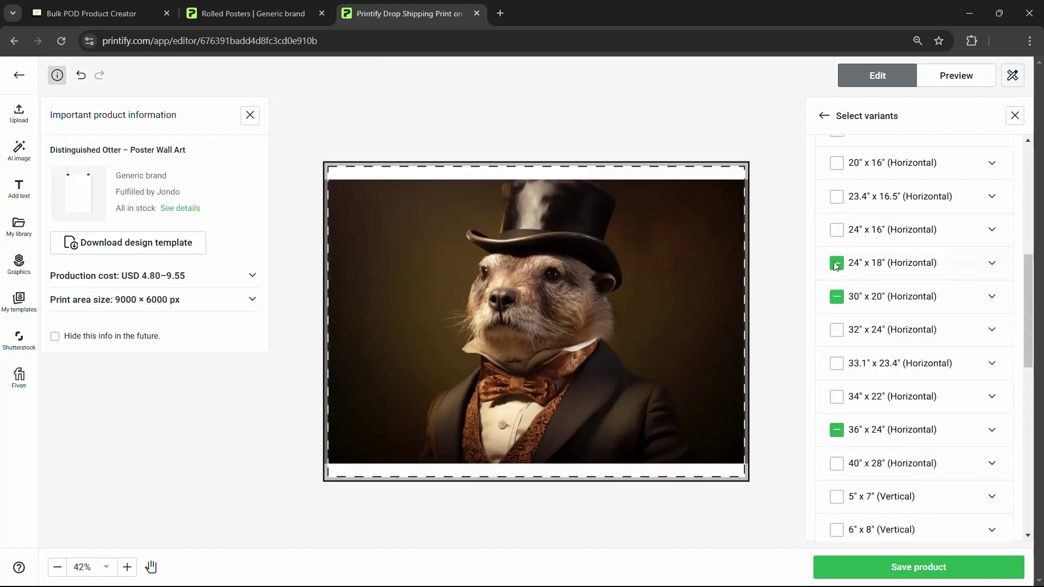
Recheck the 24" x 18" paper options, then return to Bulk POD Product Creator
{"action": "left_click", "coordinate": [128, 9]}
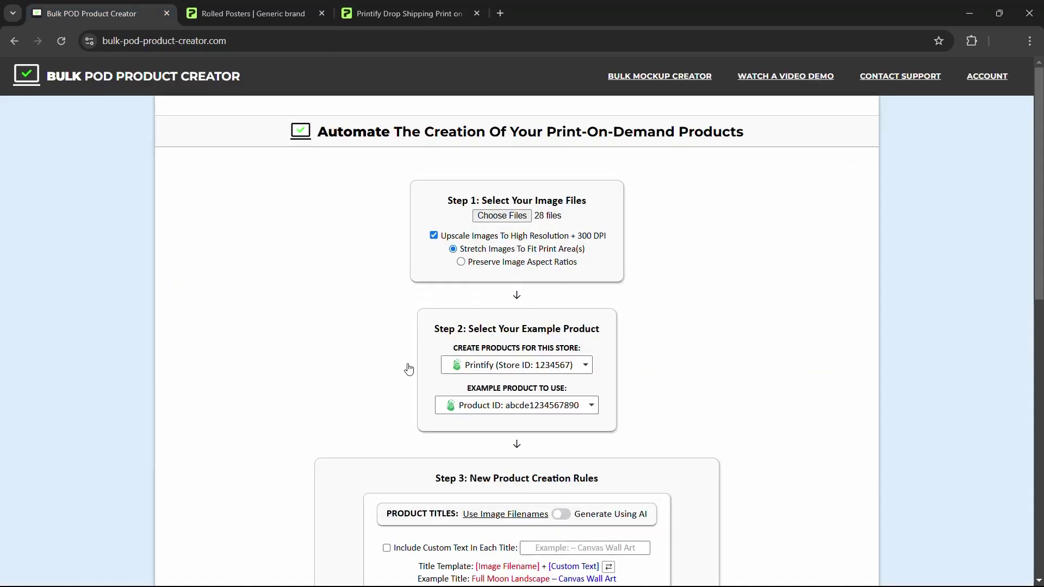
{"action": "left_click", "coordinate": [433, 11]}
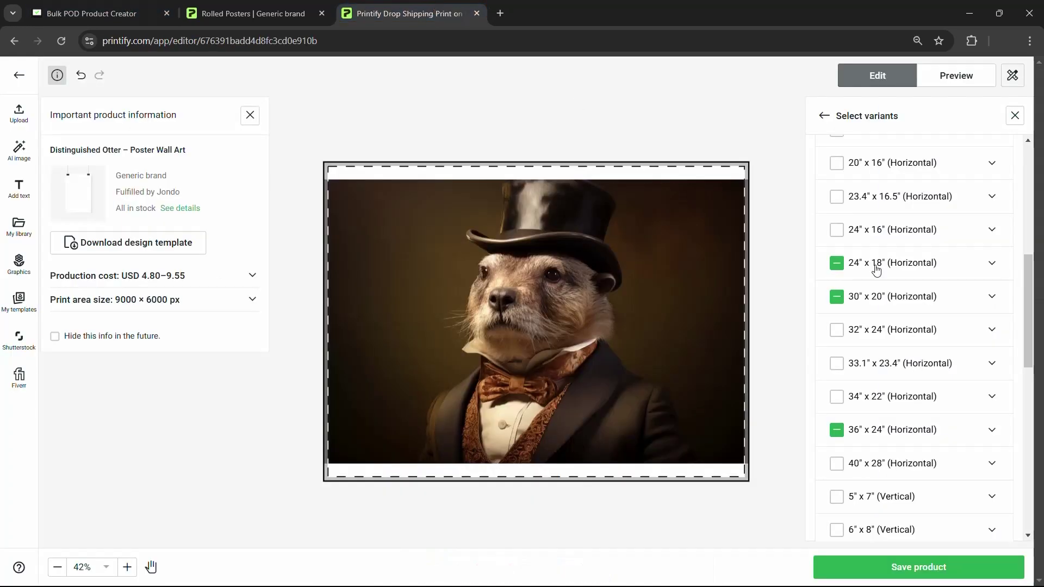
{"action": "left_click", "coordinate": [989, 266]}
{"action": "left_click", "coordinate": [993, 274]}
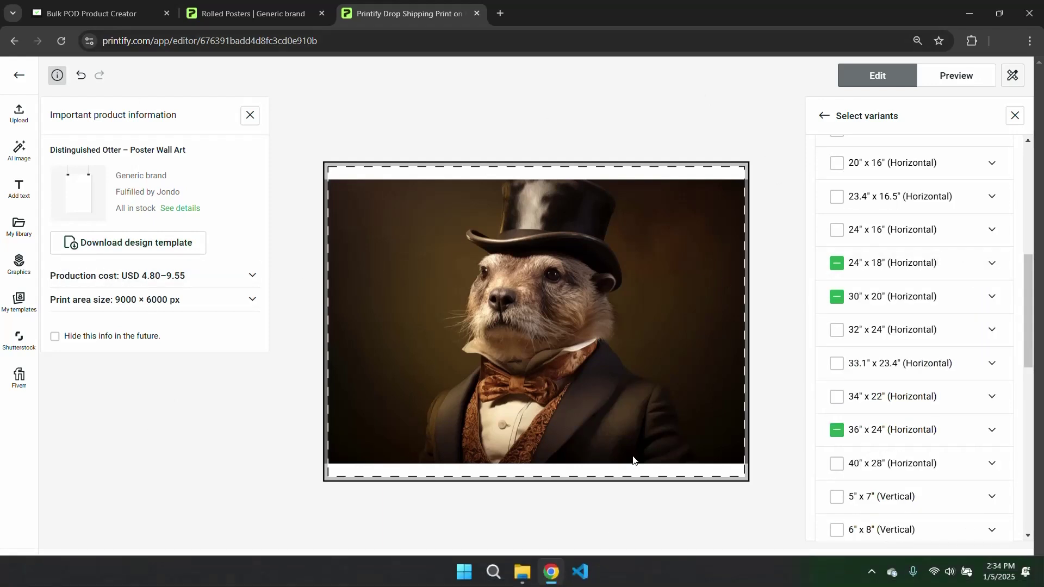
{"action": "left_click", "coordinate": [114, 12]}
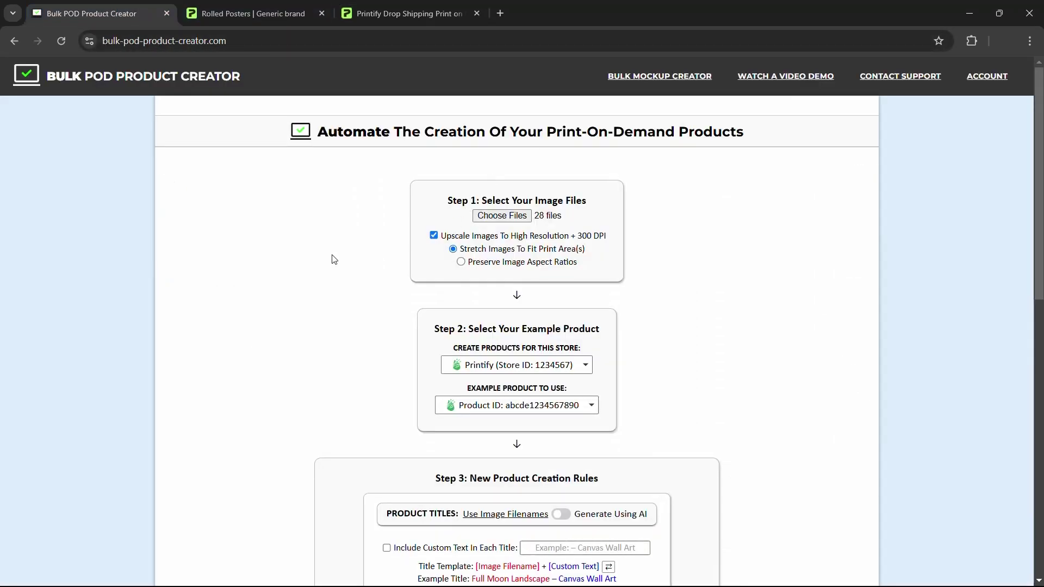
Choose 'Connect Another Store' from the store dropdown and focus the Printify API Key field
{"action": "scroll", "coordinate": [705, 241], "scroll_direction": "down", "scroll_amount": 3}
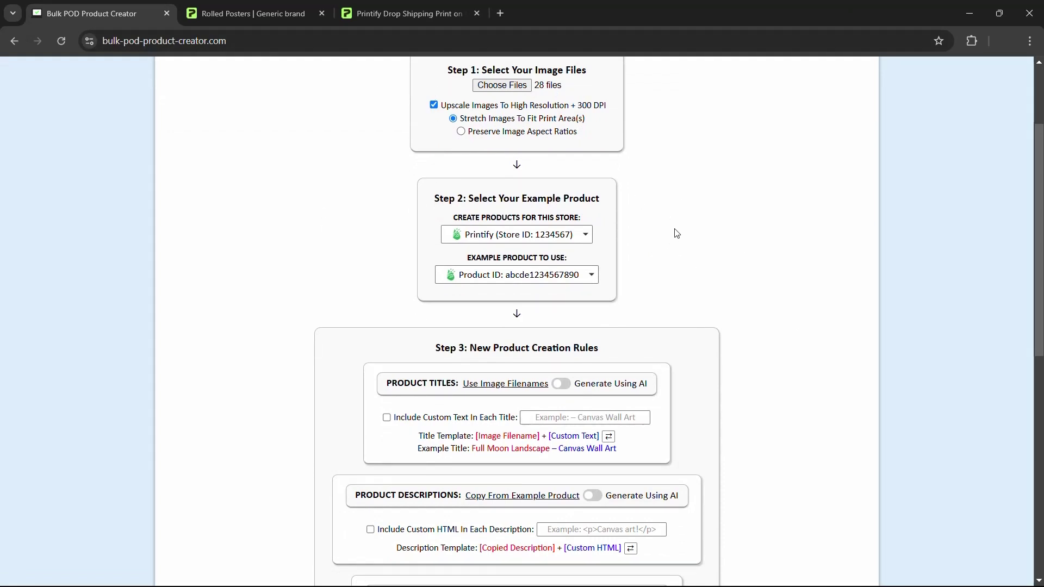
{"action": "left_click", "coordinate": [552, 243]}
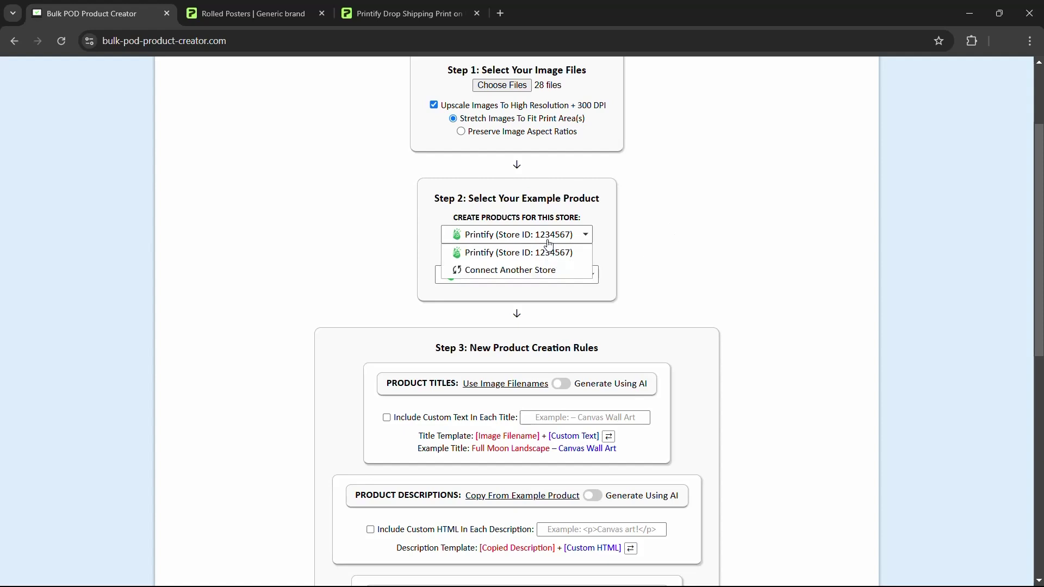
{"action": "left_click", "coordinate": [553, 270]}
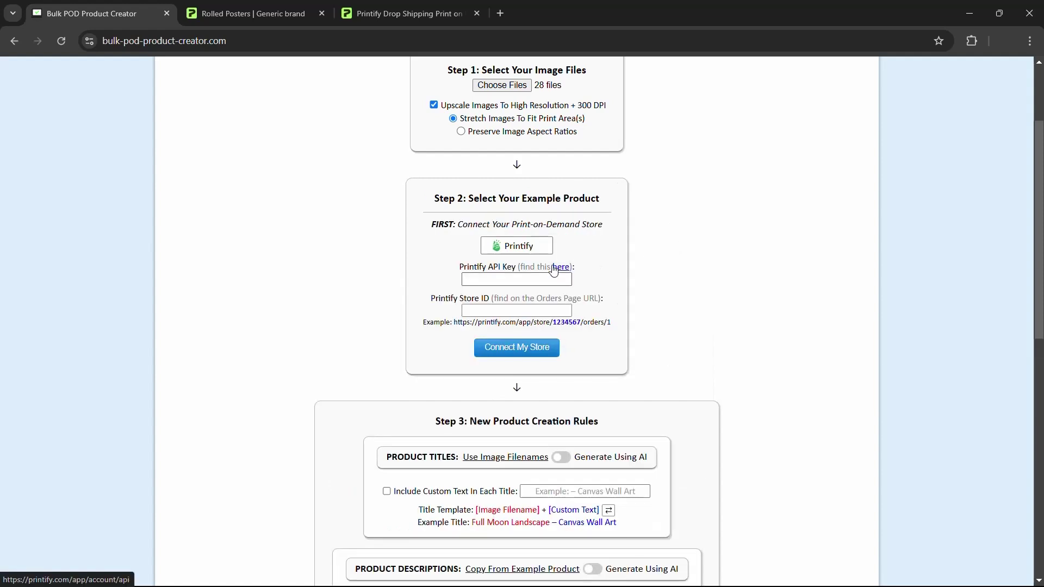
{"action": "left_click", "coordinate": [500, 280]}
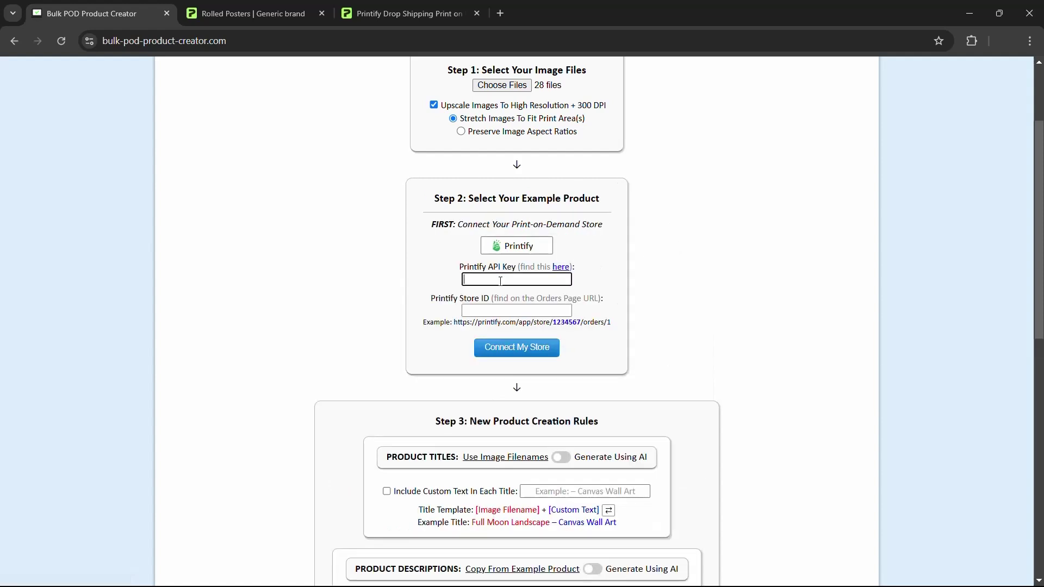
Follow the 'here' link to Printify and open the account's Connections page
{"action": "left_click", "coordinate": [562, 266], "text": "ctrl"}
{"action": "key", "text": "ctrl+Tab"}
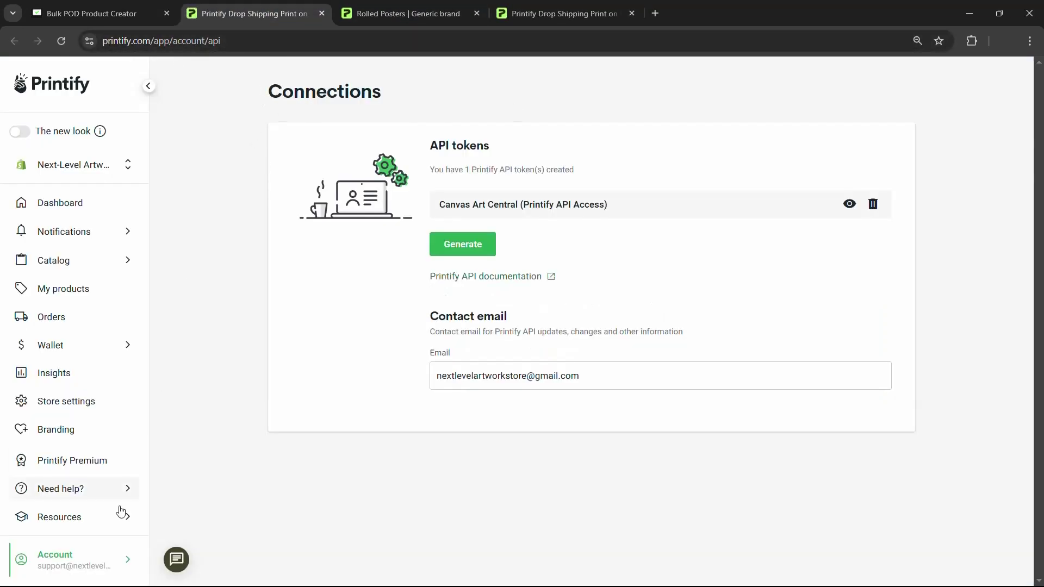
{"action": "left_click", "coordinate": [89, 567]}
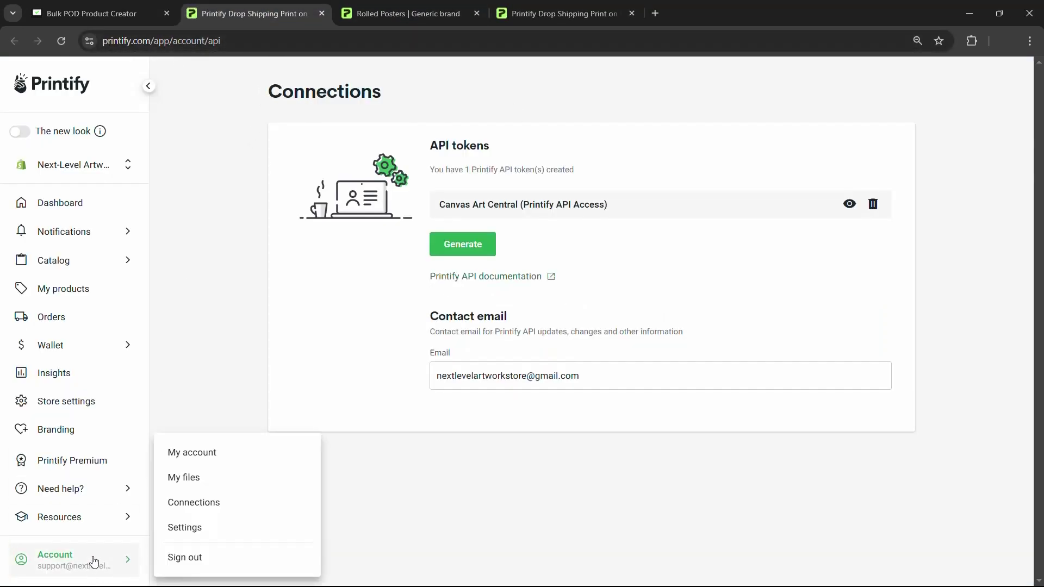
{"action": "left_click", "coordinate": [209, 509]}
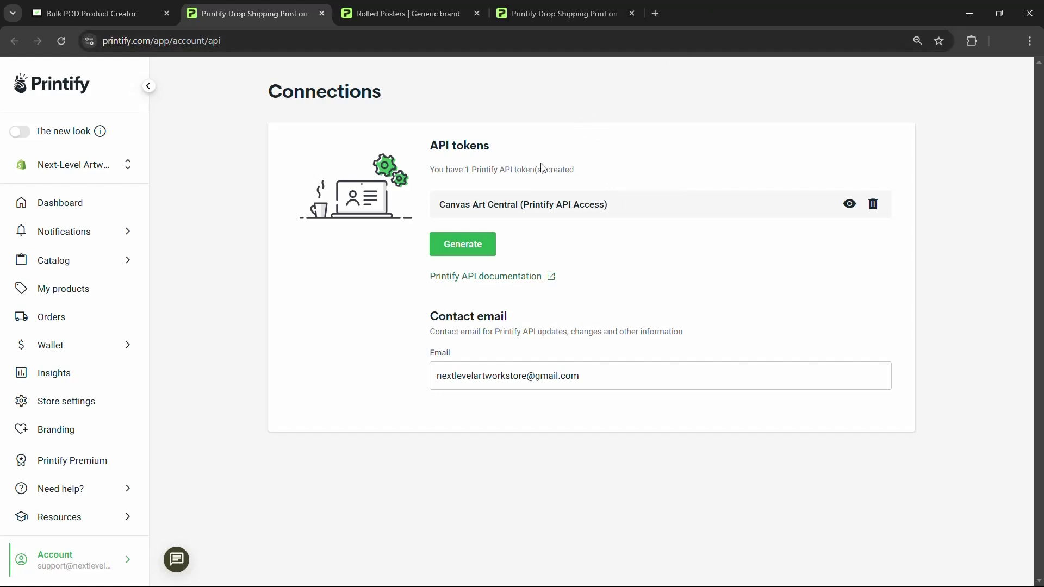
Review the otter editor and Rolled Posters tabs, then return to Bulk POD Product Creator
{"action": "left_click", "coordinate": [545, 14]}
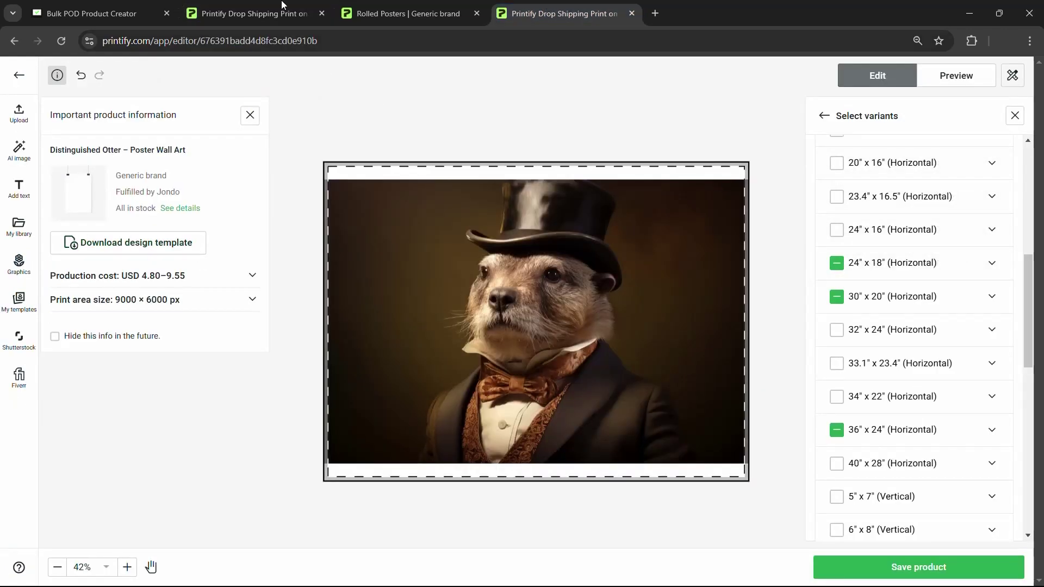
{"action": "left_click", "coordinate": [256, 13]}
{"action": "left_click", "coordinate": [407, 14]}
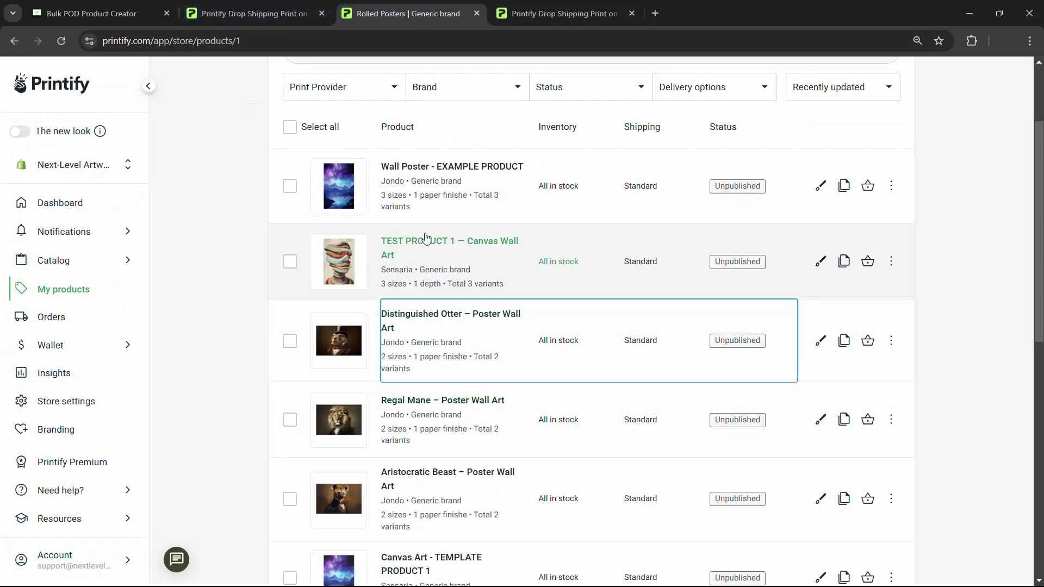
{"action": "left_click", "coordinate": [253, 13]}
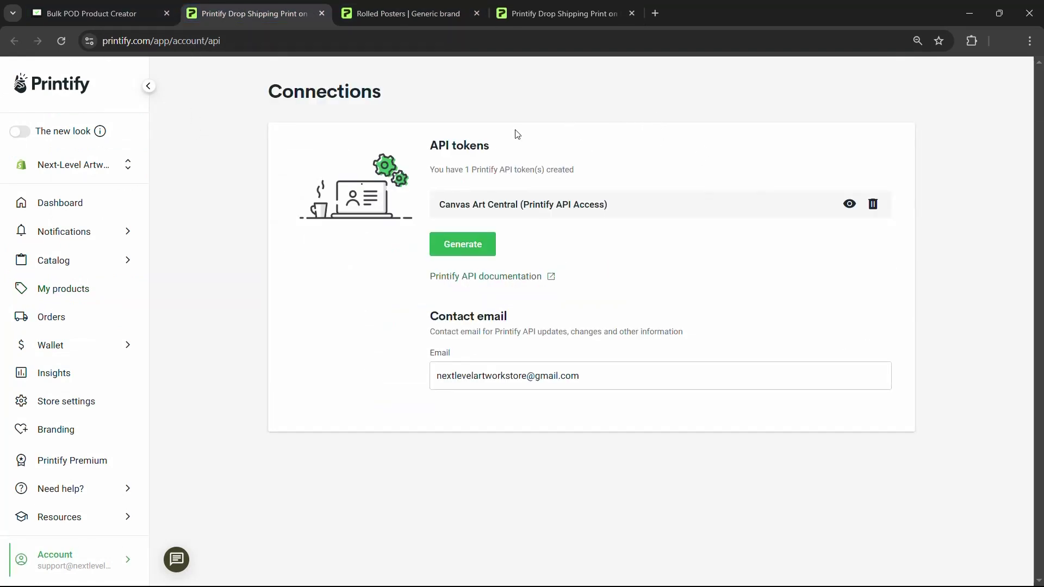
{"action": "left_click", "coordinate": [152, 7]}
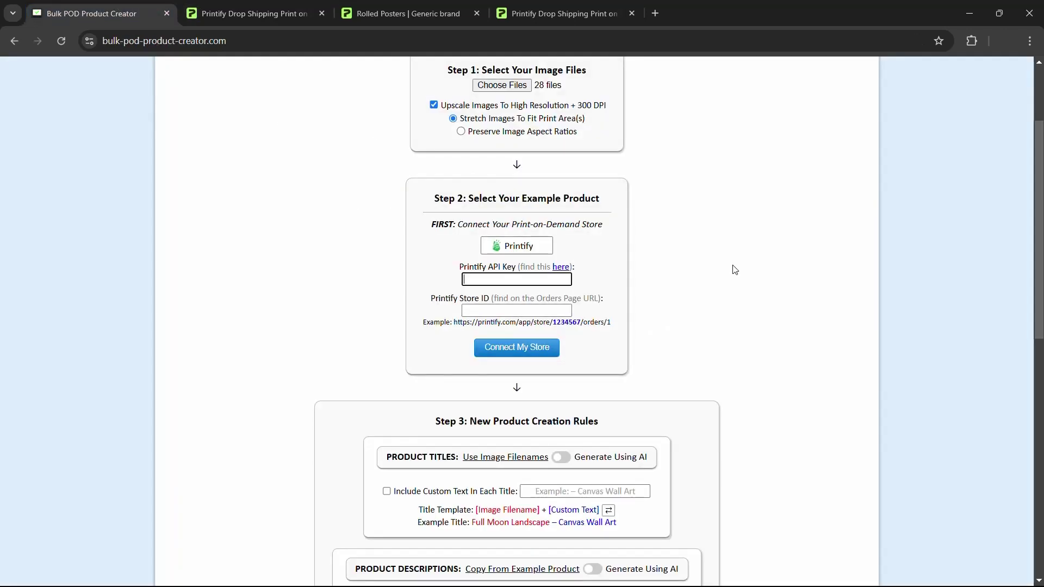
Paste the API key and the store ID copied from Printify's Orders URL, then connect the store
{"action": "key", "text": "ctrl+v"}
{"action": "left_click", "coordinate": [729, 286]}
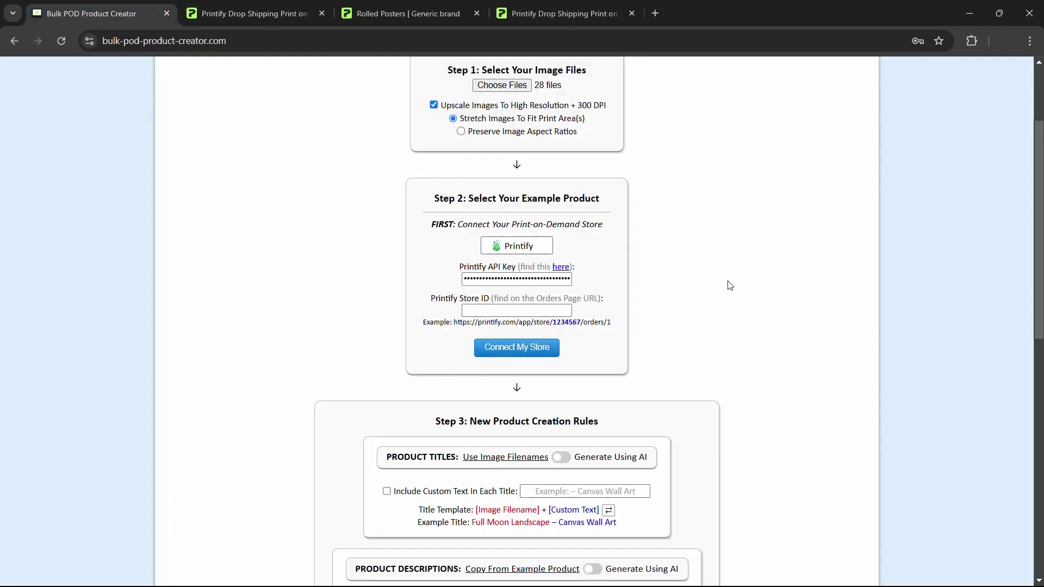
{"action": "left_click", "coordinate": [539, 311]}
{"action": "left_click", "coordinate": [223, 8]}
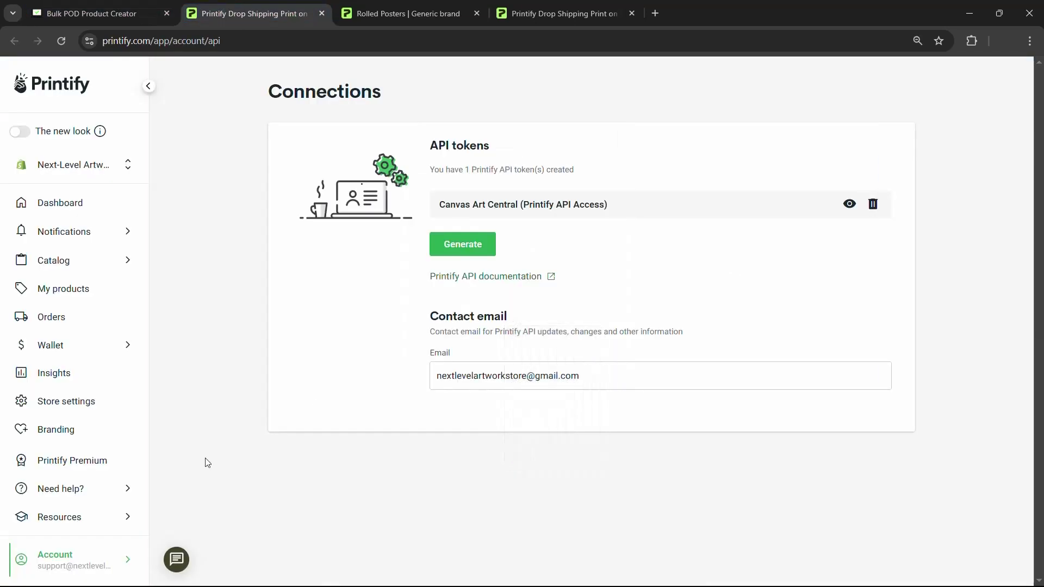
{"action": "left_click", "coordinate": [76, 321]}
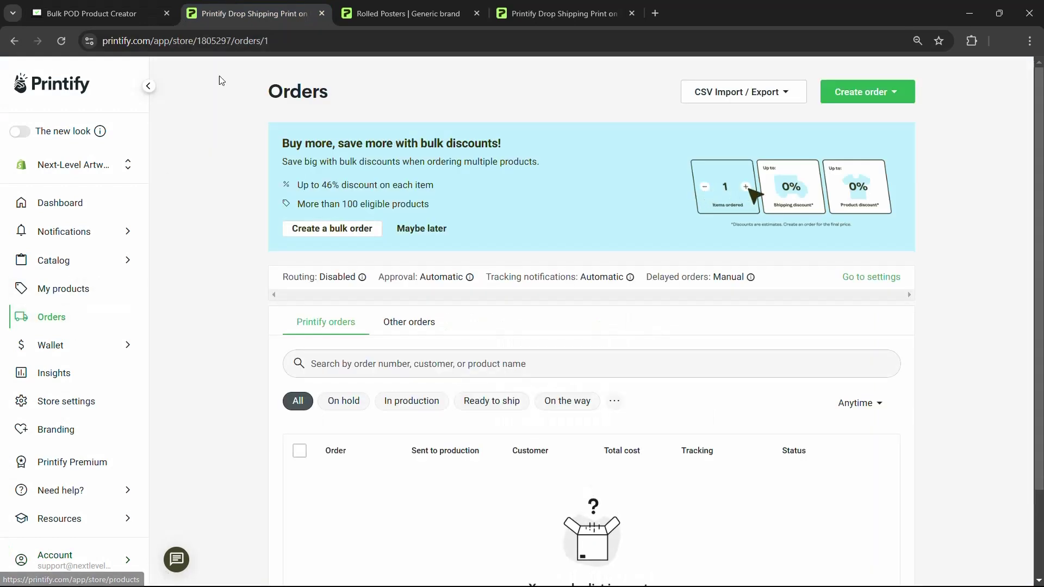
{"action": "double_click", "coordinate": [227, 43]}
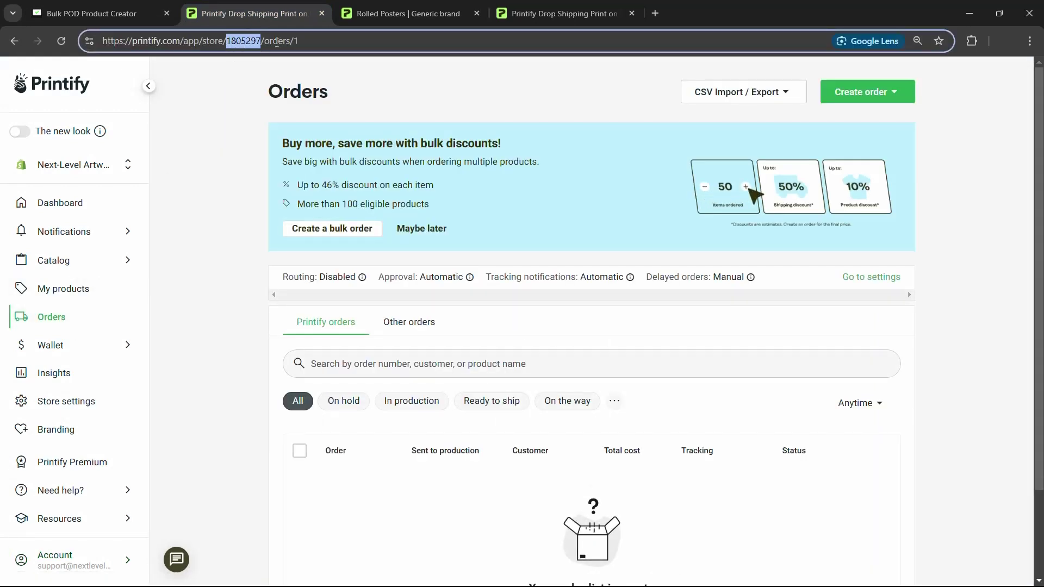
{"action": "key", "text": "ctrl+c"}
{"action": "left_click", "coordinate": [87, 13]}
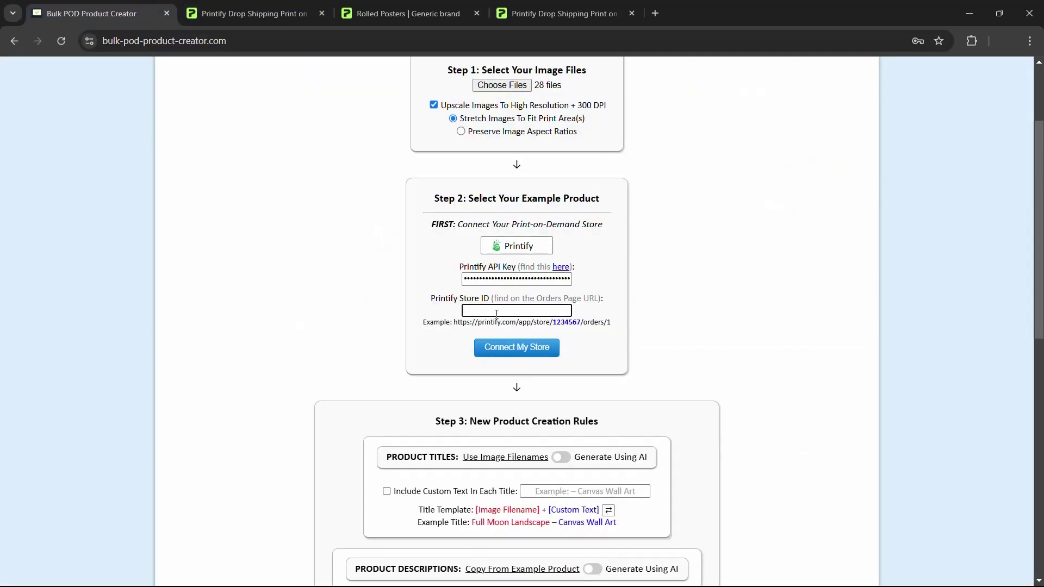
{"action": "key", "text": "ctrl+v"}
{"action": "left_click", "coordinate": [488, 347]}
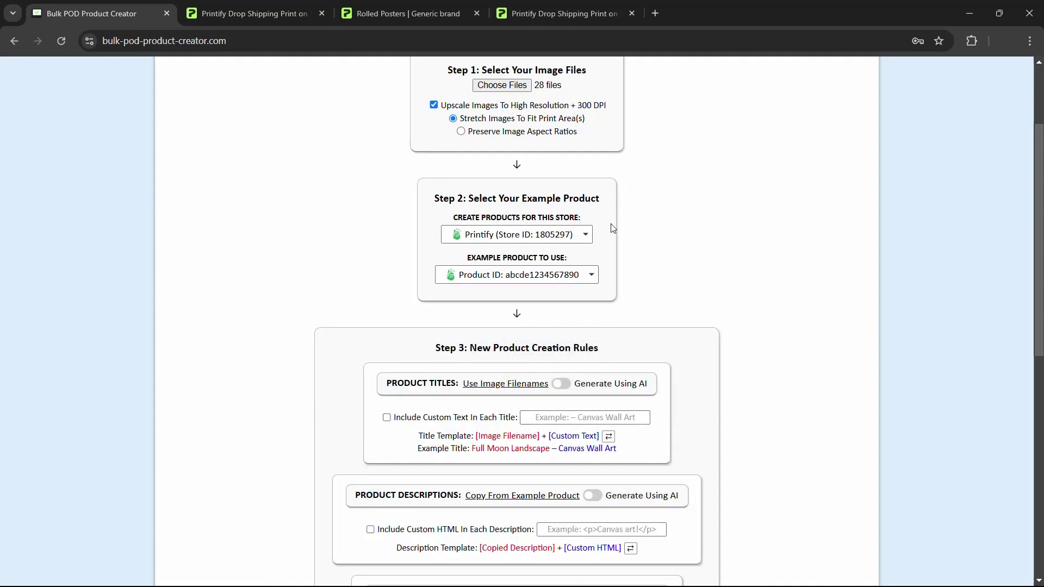
Choose 'Select Another Product' for the example product and head to Printify for its ID
{"action": "scroll", "coordinate": [629, 207], "scroll_direction": "up", "scroll_amount": 1}
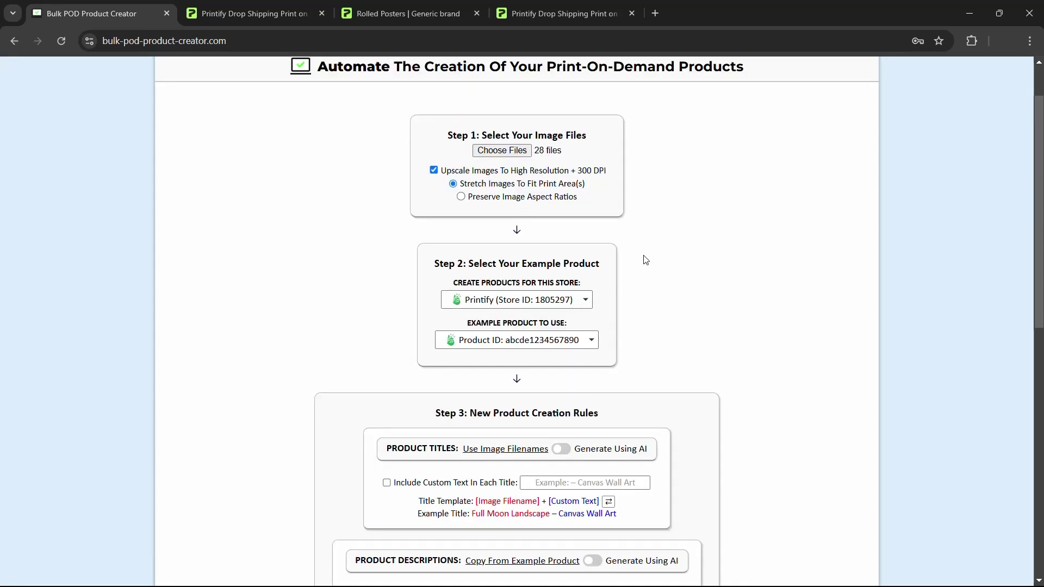
{"action": "left_click", "coordinate": [582, 337]}
{"action": "left_click", "coordinate": [481, 375]}
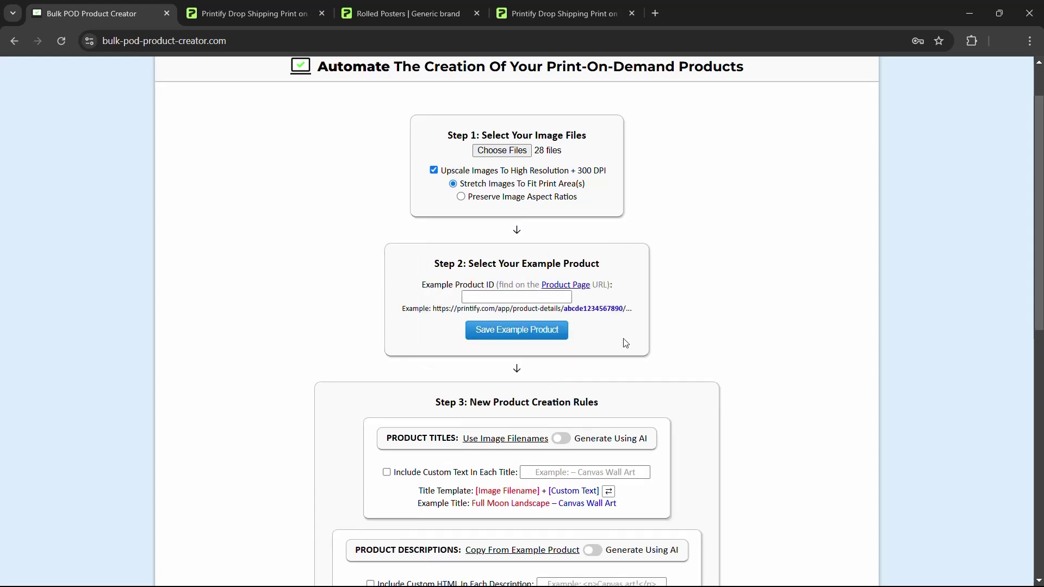
{"action": "left_click", "coordinate": [518, 300]}
{"action": "left_click", "coordinate": [248, 12]}
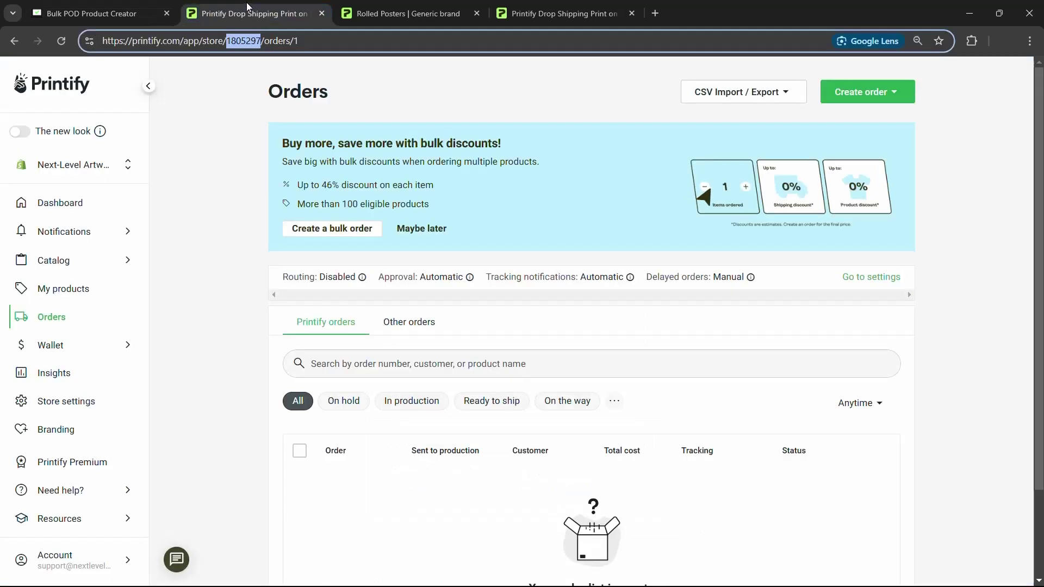
Copy the Wall Poster - EXAMPLE PRODUCT ID from its Printify URL and focus Bulk POD's Product ID field
{"action": "left_click", "coordinate": [99, 286]}
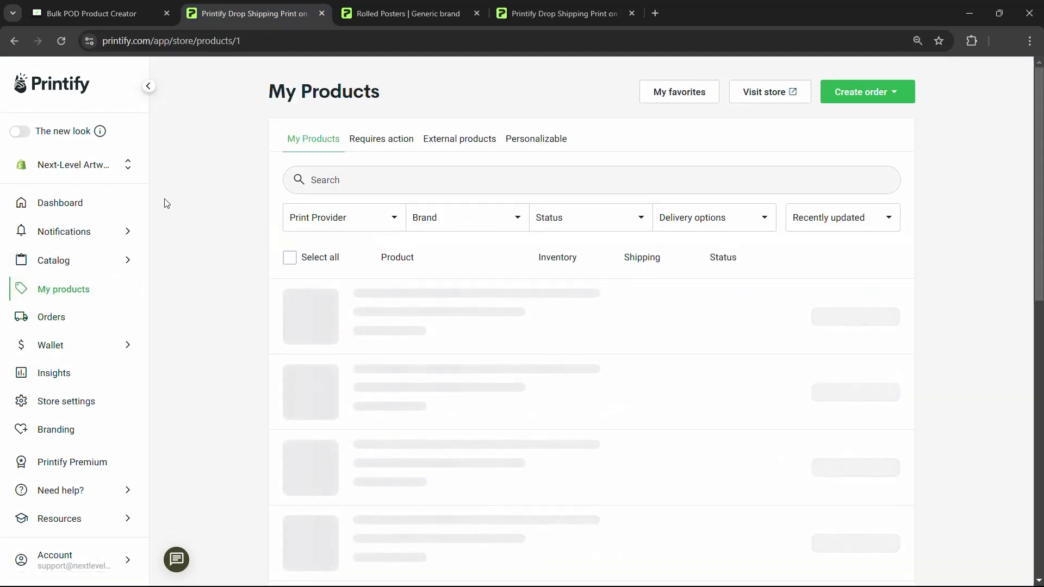
{"action": "left_click", "coordinate": [110, 6]}
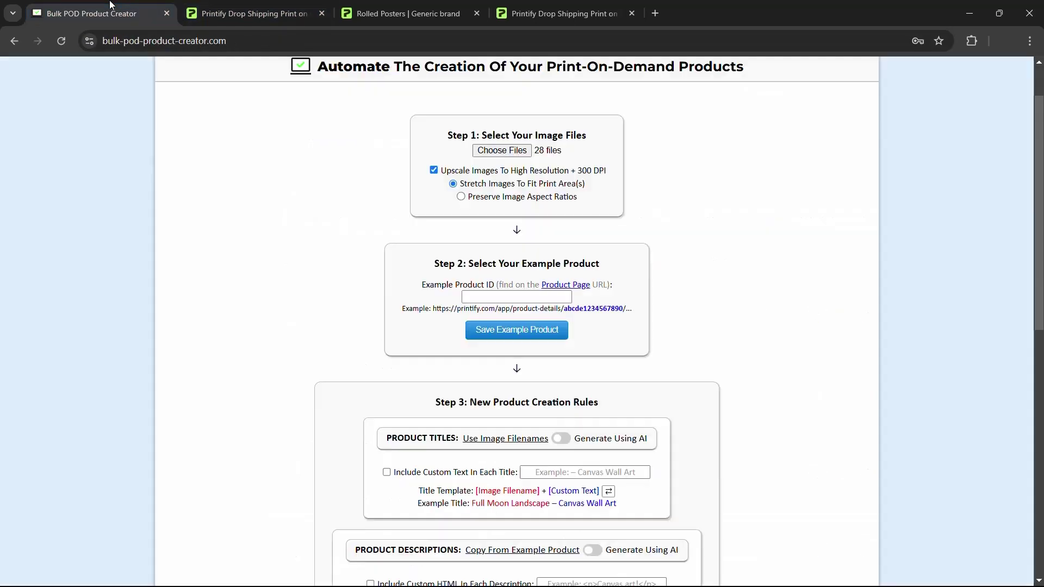
{"action": "left_click", "coordinate": [247, 14]}
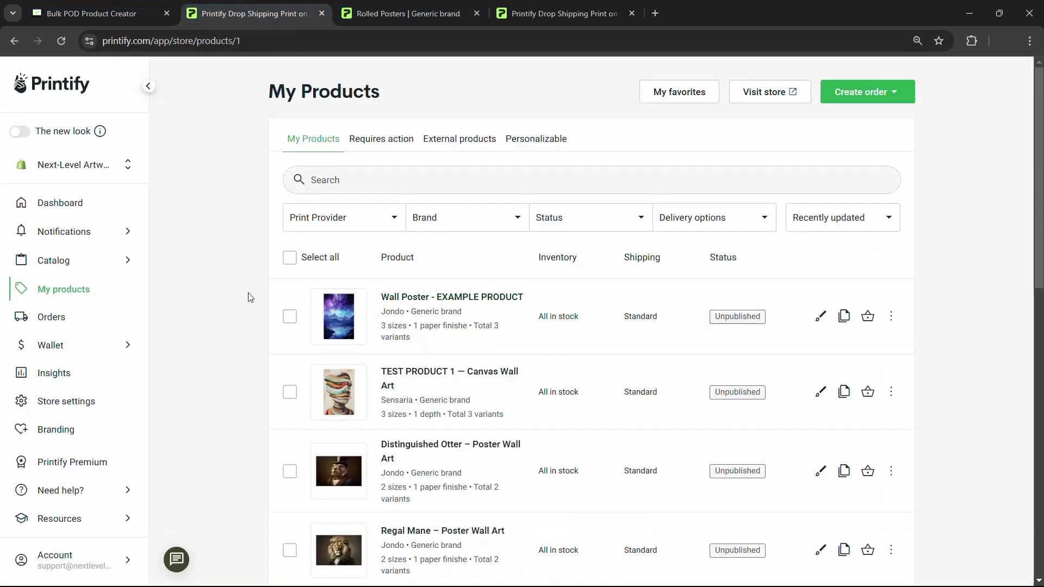
{"action": "scroll", "coordinate": [250, 298], "scroll_direction": "down", "scroll_amount": 1}
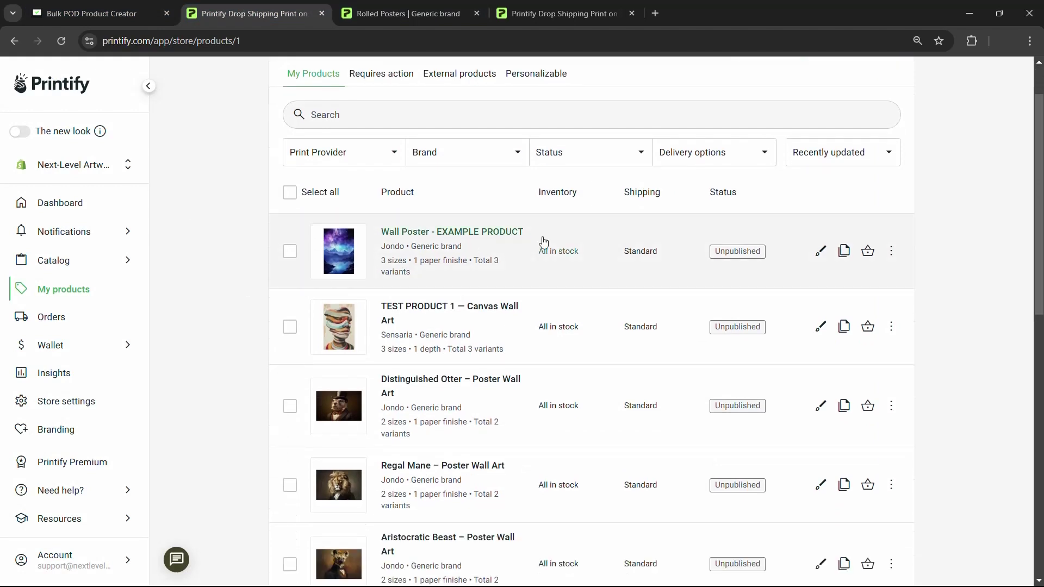
{"action": "left_click", "coordinate": [423, 240]}
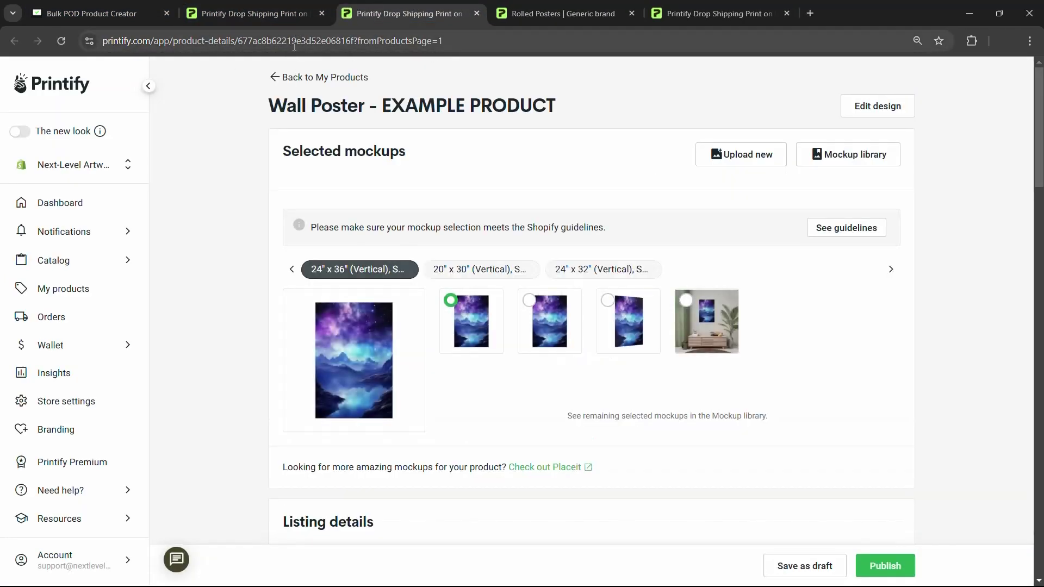
{"action": "double_click", "coordinate": [348, 40]}
{"action": "left_click", "coordinate": [387, 39]}
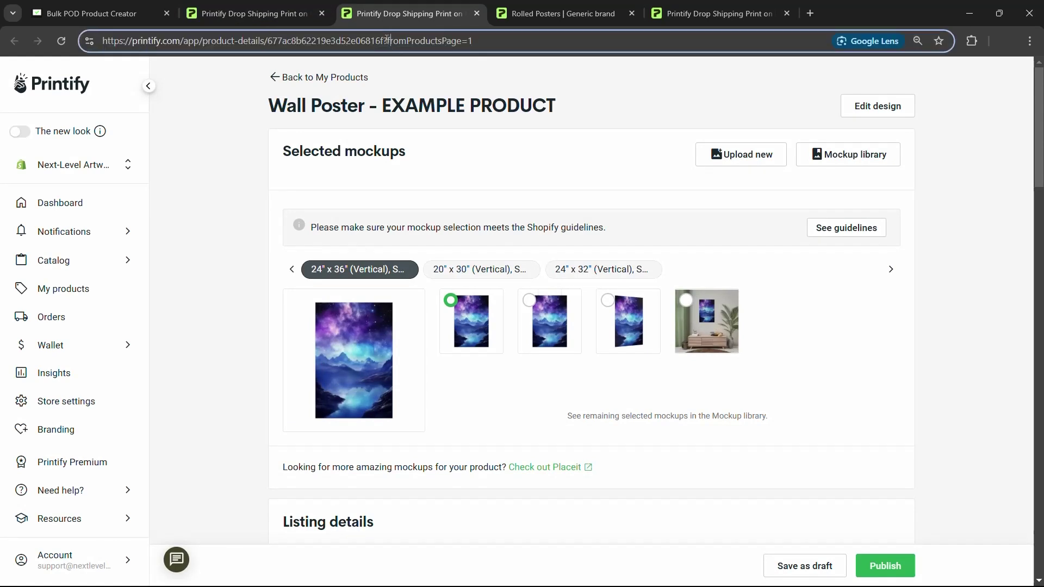
{"action": "left_click_drag", "start_coordinate": [380, 42], "coordinate": [269, 54]}
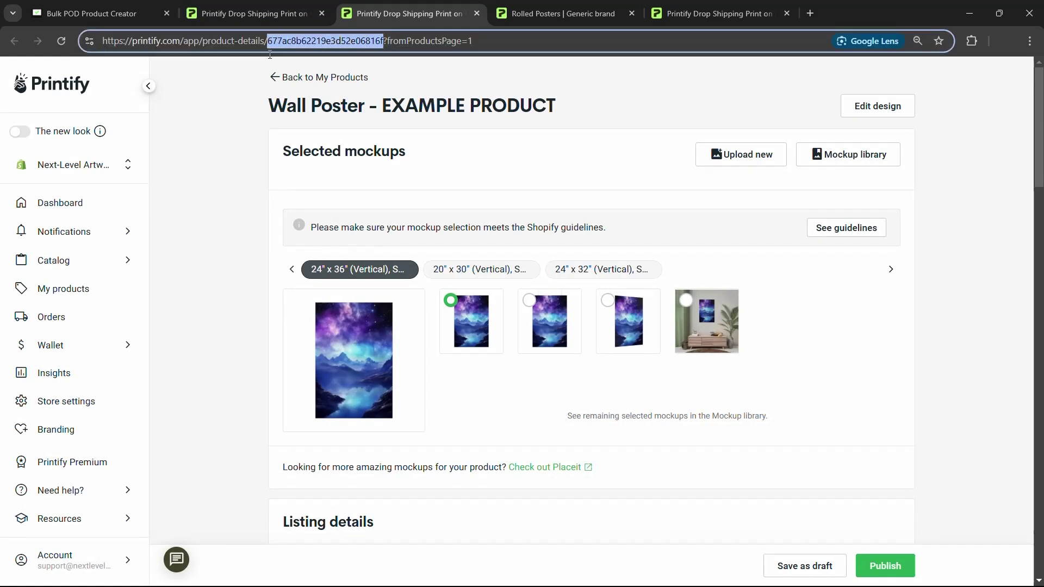
{"action": "key", "text": "ctrl+c"}
{"action": "left_click", "coordinate": [92, 13]}
{"action": "left_click", "coordinate": [517, 362]}
Paste the Wall Poster product ID, save it as the example product, and verify its Printify page
{"action": "key", "text": "ctrl+v"}
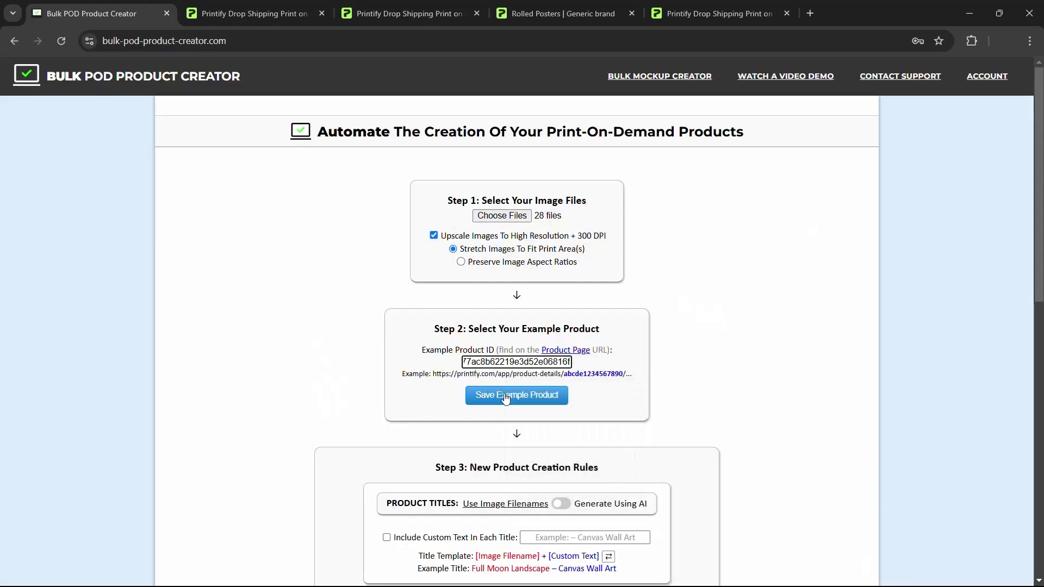
{"action": "left_click", "coordinate": [498, 402]}
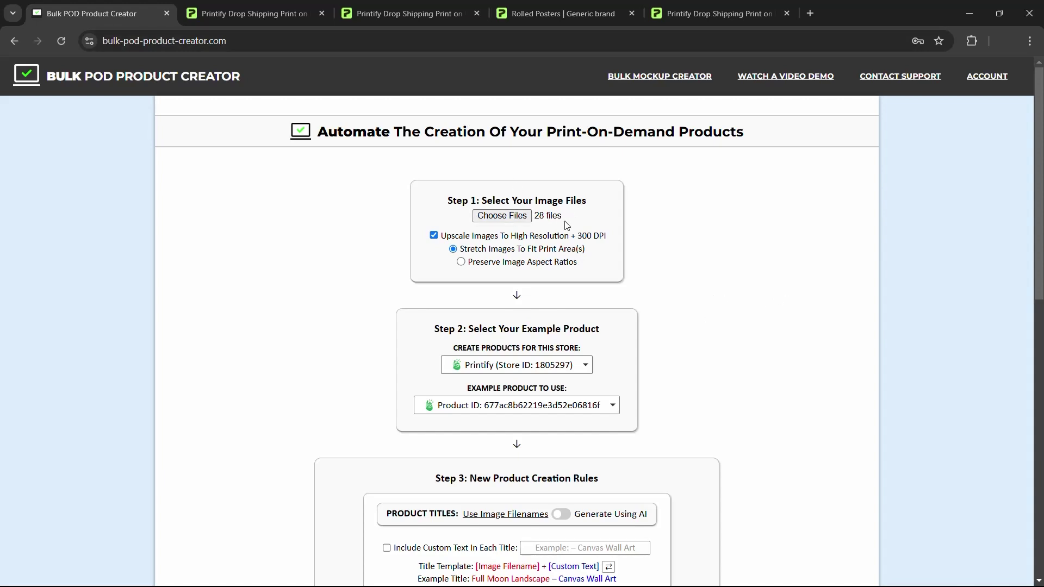
{"action": "left_click", "coordinate": [405, 13]}
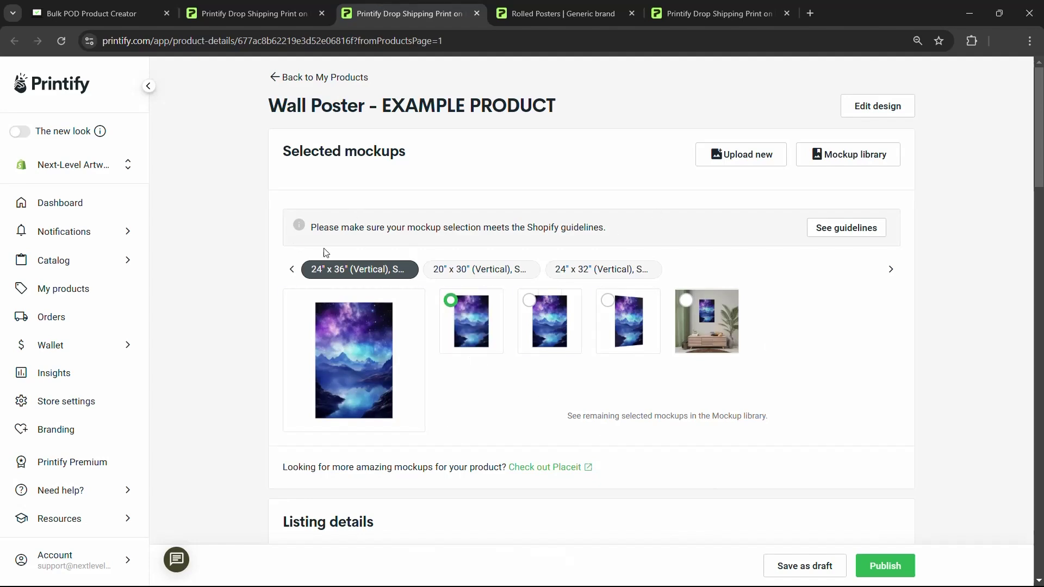
{"action": "scroll", "coordinate": [829, 255], "scroll_direction": "down", "scroll_amount": 15}
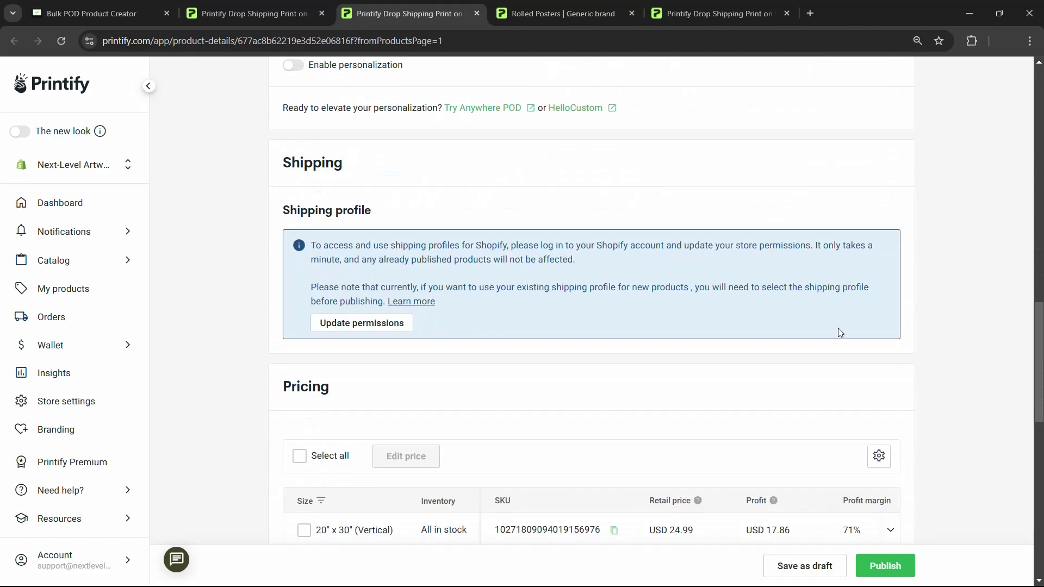
{"action": "left_click", "coordinate": [105, 9]}
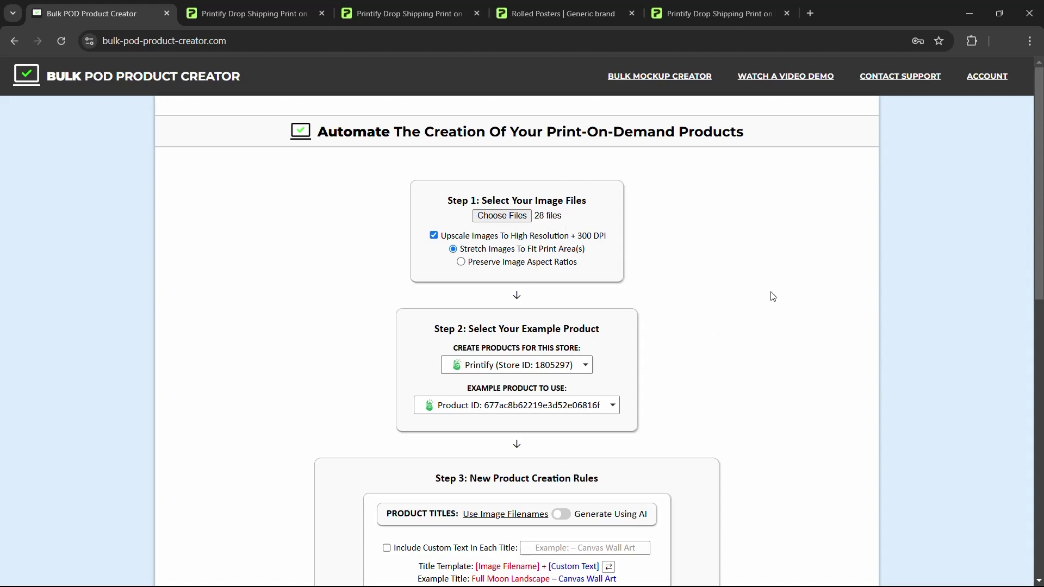
Switch descriptions (1 paragraph) and tags (max 20) to Generate Using AI, leaving titles on filenames
{"action": "scroll", "coordinate": [771, 294], "scroll_direction": "down", "scroll_amount": 7}
{"action": "scroll", "coordinate": [768, 294], "scroll_direction": "up", "scroll_amount": 1}
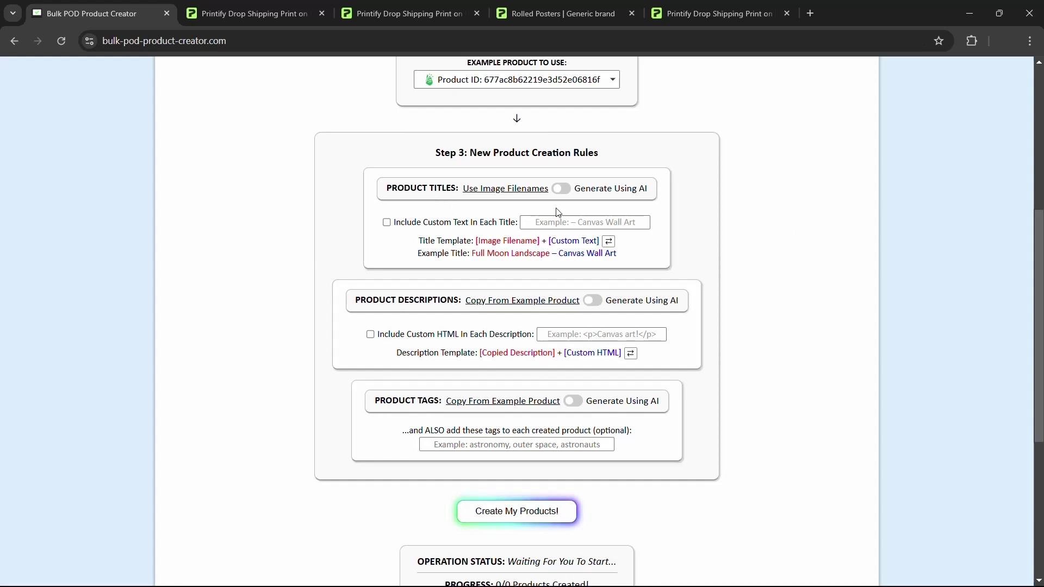
{"action": "left_click", "coordinate": [561, 191]}
{"action": "left_click", "coordinate": [592, 323]}
{"action": "left_click", "coordinate": [573, 447]}
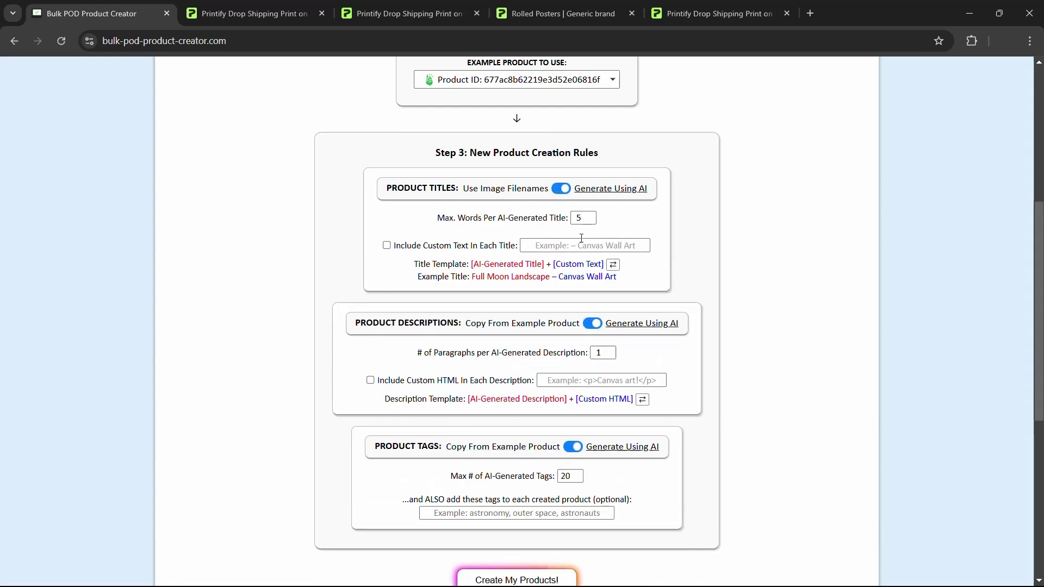
{"action": "left_click", "coordinate": [560, 190]}
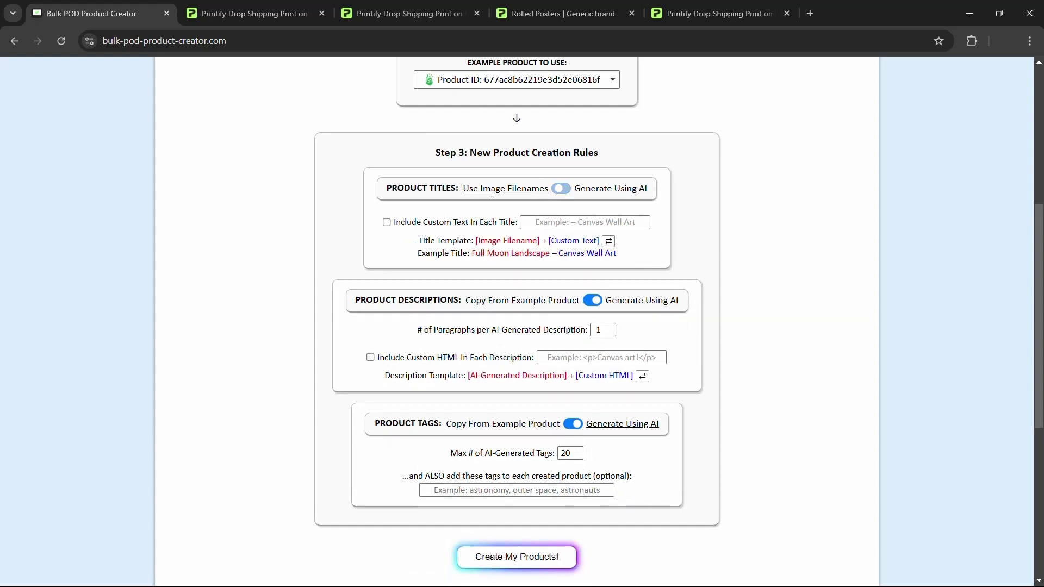
After checking the artwork folder, switch titles to AI generation with a 5-word maximum
{"action": "key", "text": "alt+Tab"}
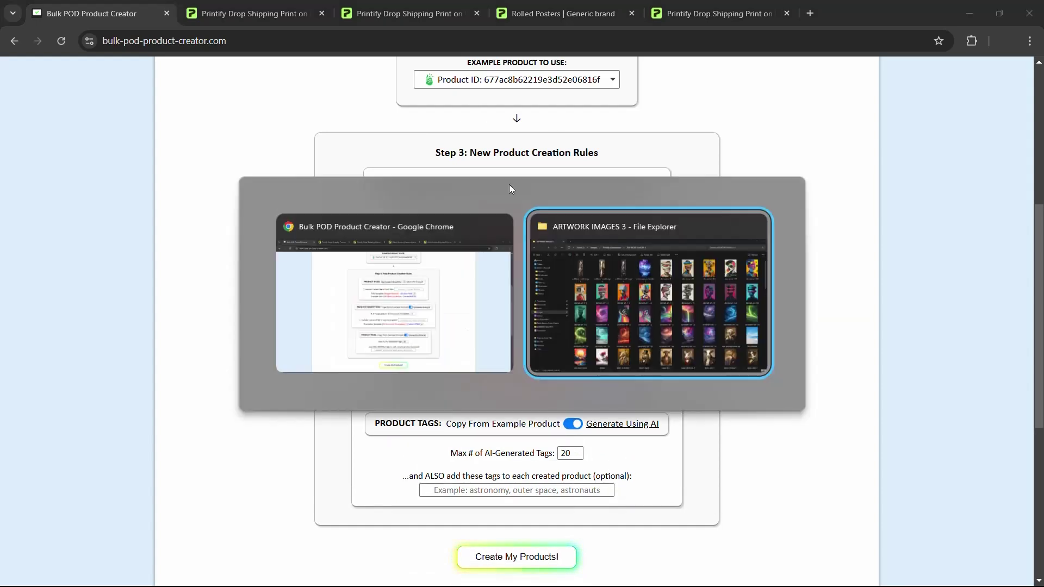
{"action": "scroll", "coordinate": [521, 300], "scroll_direction": "down", "scroll_amount": 10}
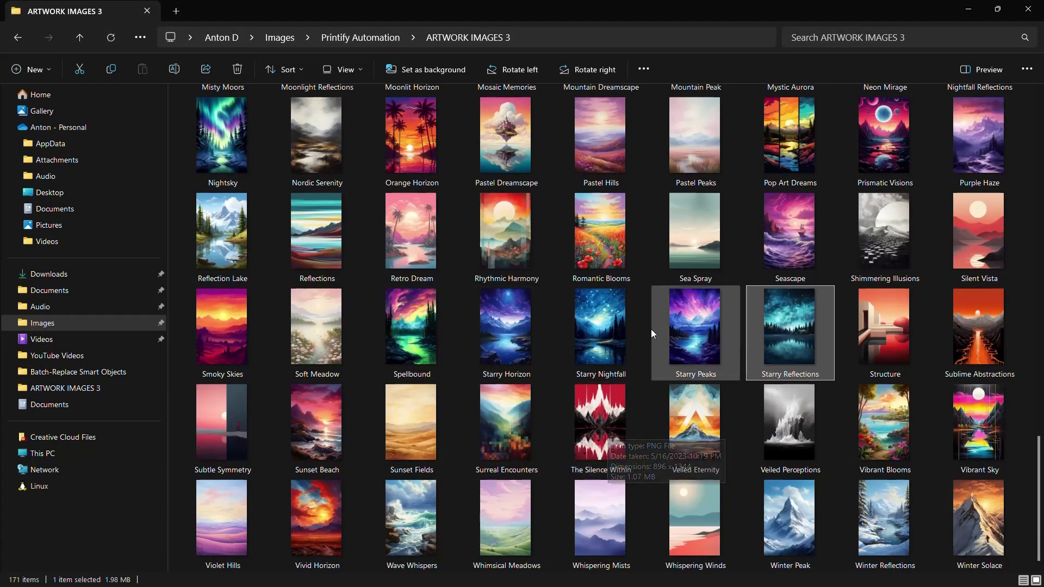
{"action": "left_click", "coordinate": [964, 10]}
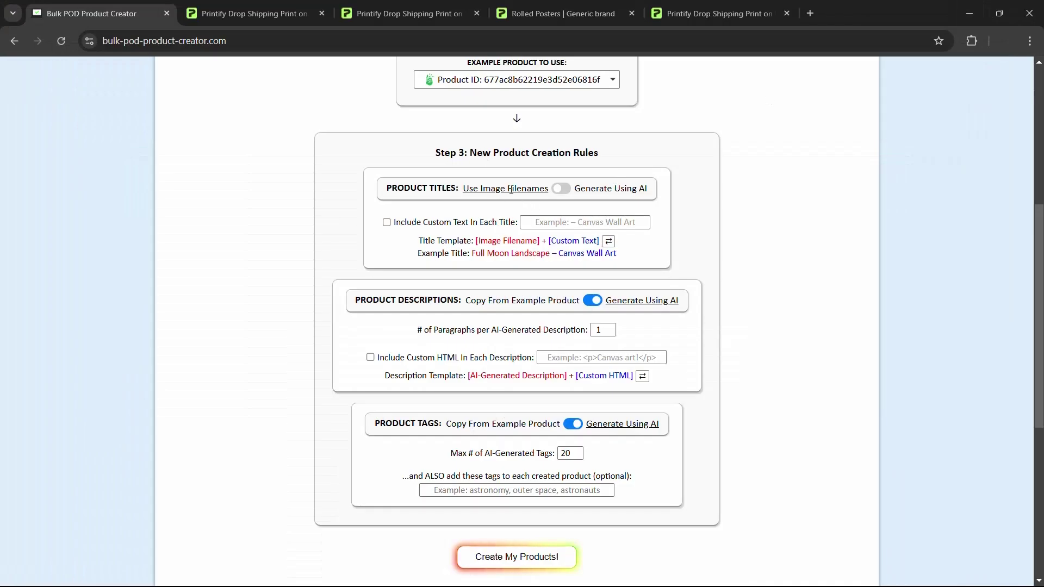
{"action": "left_click", "coordinate": [600, 193]}
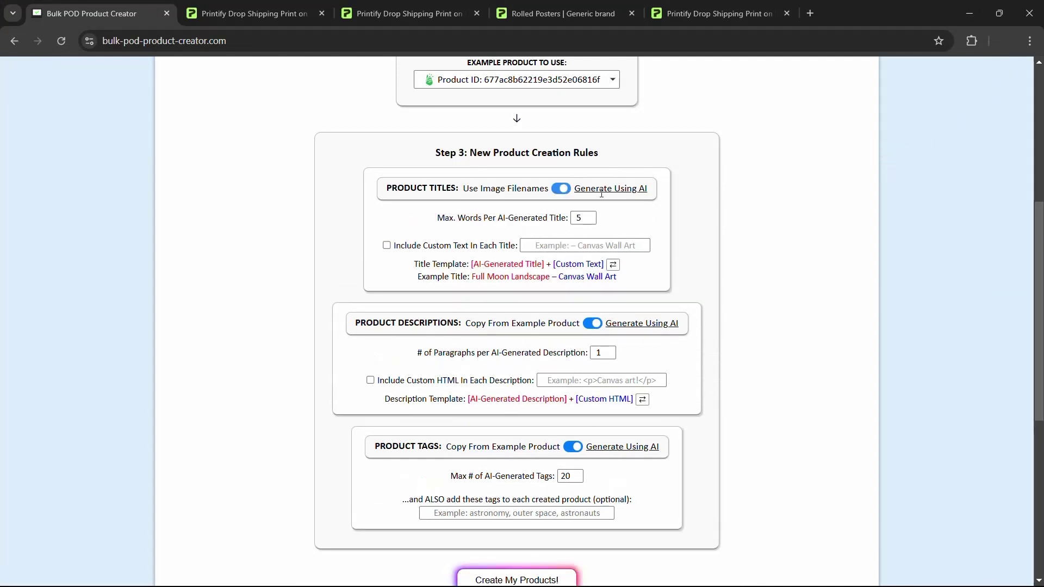
{"action": "scroll", "coordinate": [608, 234], "scroll_direction": "up", "scroll_amount": 5}
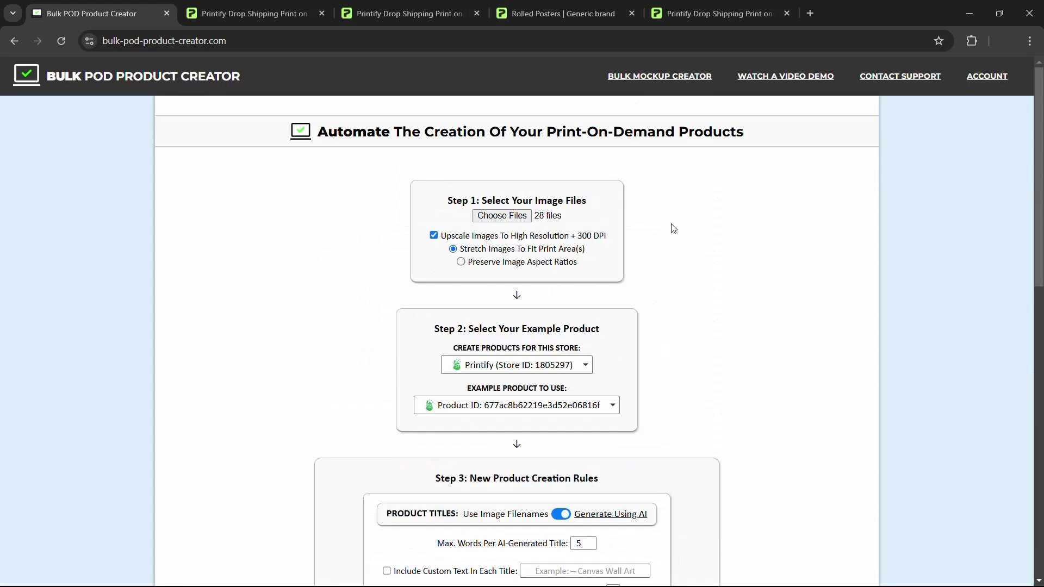
{"action": "scroll", "coordinate": [683, 264], "scroll_direction": "down", "scroll_amount": 4}
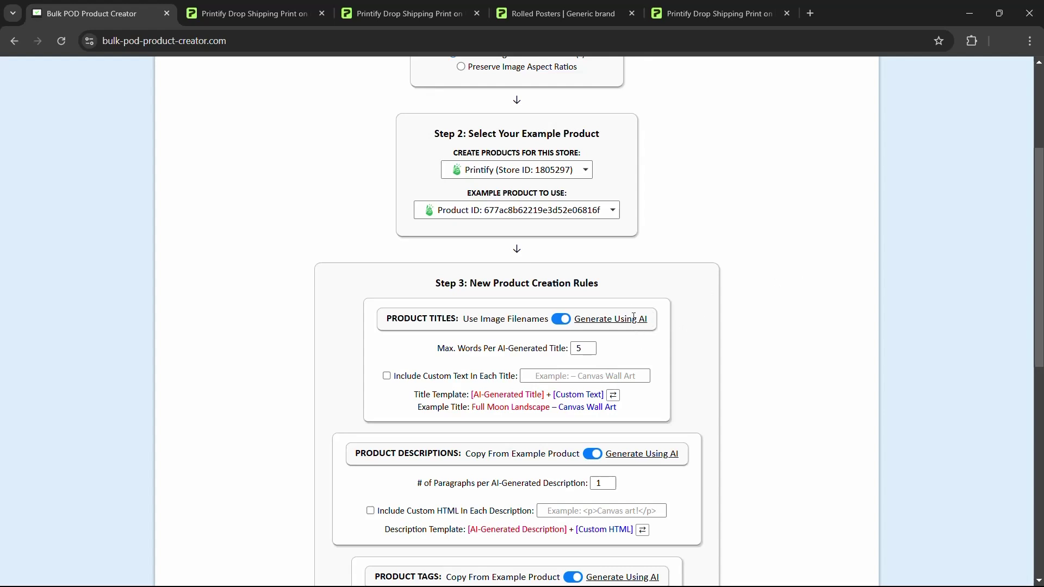
Enable custom title text and enter "— Poster Wall Art" in the field
{"action": "left_click", "coordinate": [590, 377]}
{"action": "left_click", "coordinate": [308, 365]}
{"action": "left_click", "coordinate": [553, 375]}
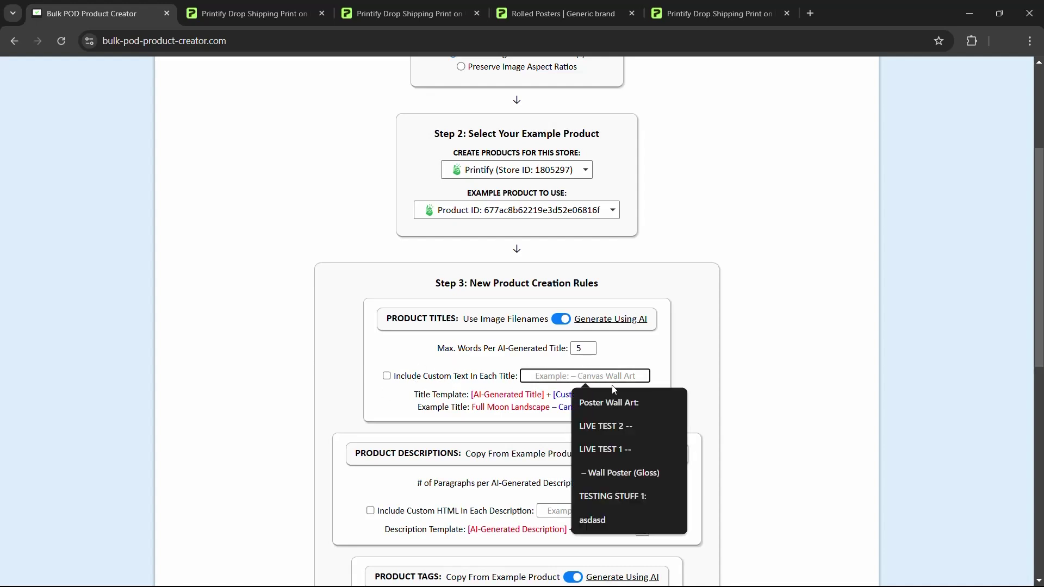
{"action": "type", "text": "— Poster W"}
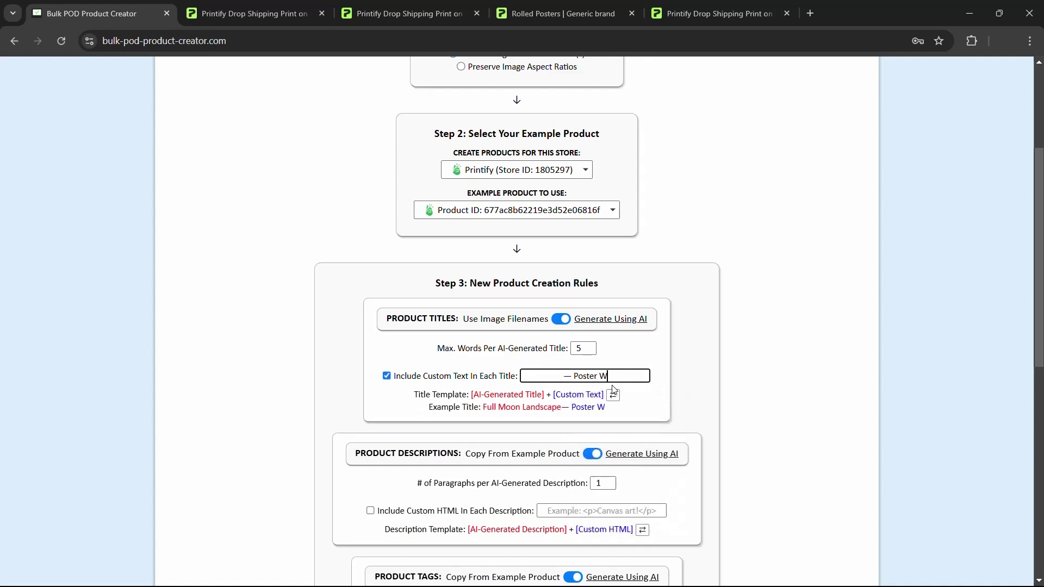
{"action": "type", "text": "all Art"}
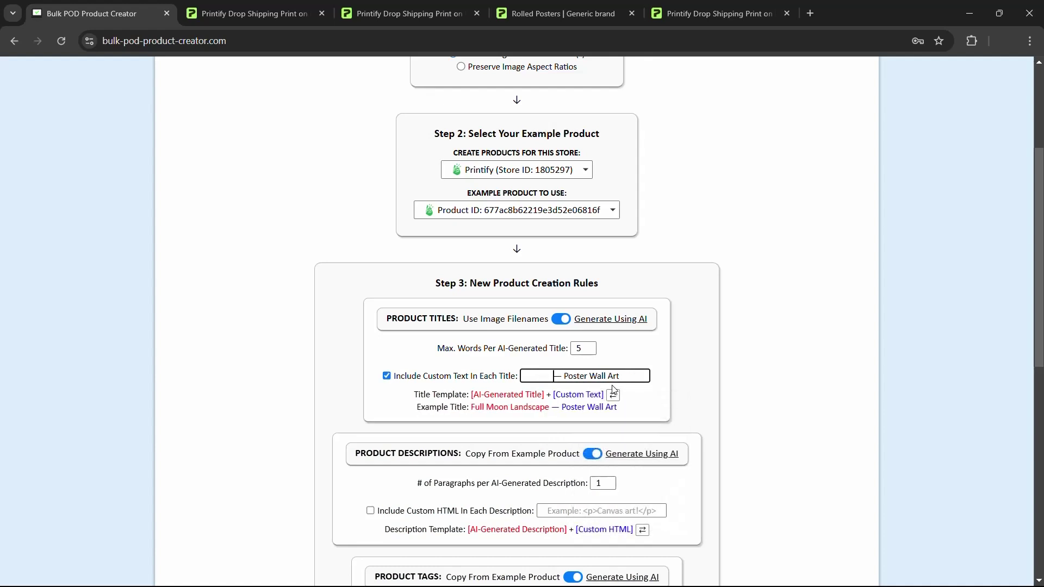
{"action": "left_click_drag", "start_coordinate": [679, 409], "coordinate": [611, 396]}
{"action": "left_click_drag", "start_coordinate": [551, 376], "coordinate": [621, 377]}
{"action": "left_click", "coordinate": [627, 374]}
Compare the title template and example title with the Printify example product
{"action": "scroll", "coordinate": [638, 393], "scroll_direction": "down", "scroll_amount": 2}
{"action": "left_click_drag", "start_coordinate": [544, 264], "coordinate": [472, 265]}
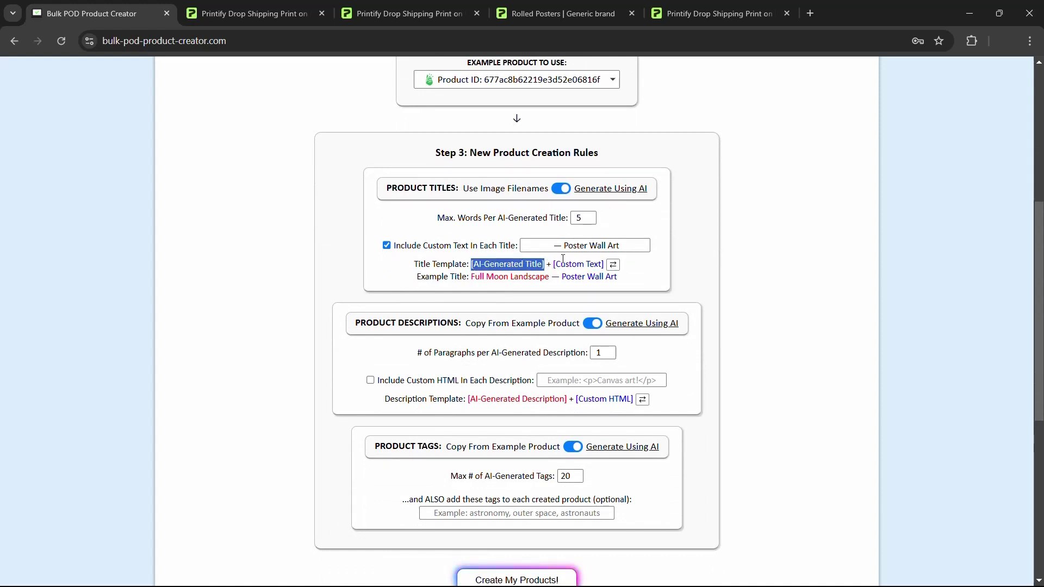
{"action": "left_click", "coordinate": [631, 245]}
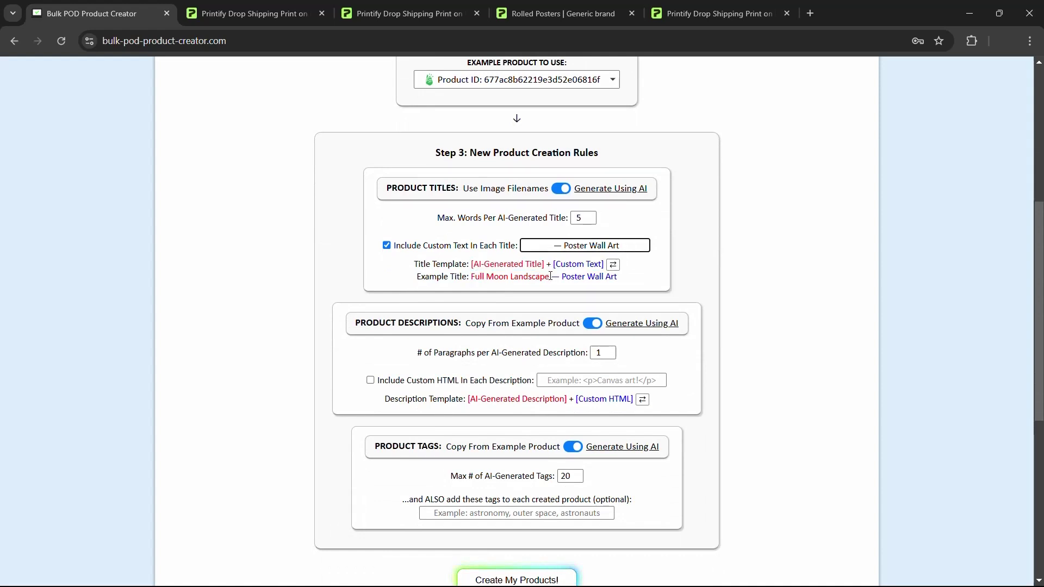
{"action": "left_click_drag", "start_coordinate": [550, 276], "coordinate": [472, 276]}
{"action": "left_click", "coordinate": [429, 14]}
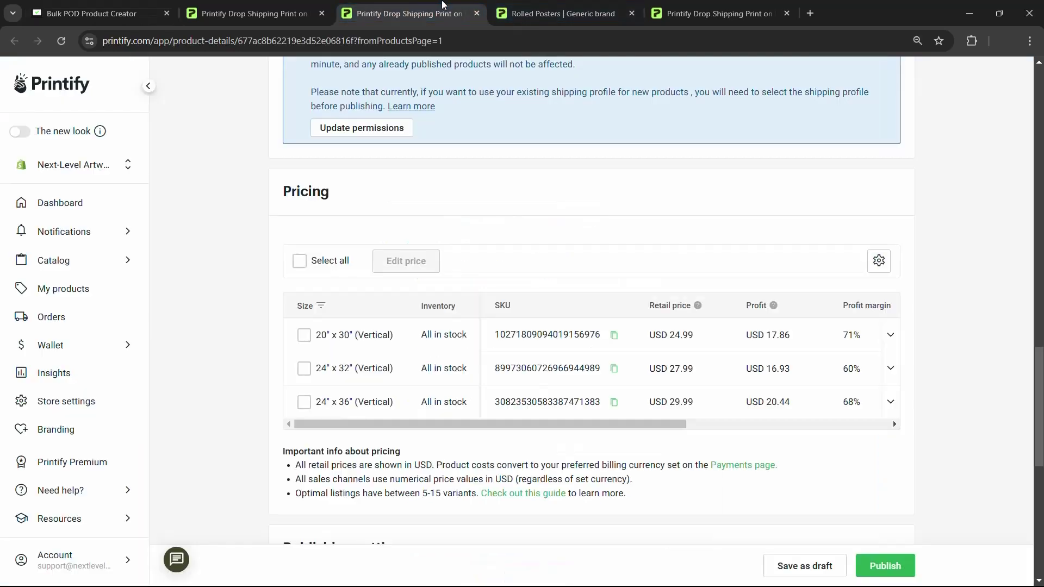
{"action": "scroll", "coordinate": [507, 300], "scroll_direction": "up", "scroll_amount": 10}
{"action": "scroll", "coordinate": [508, 302], "scroll_direction": "up", "scroll_amount": 8}
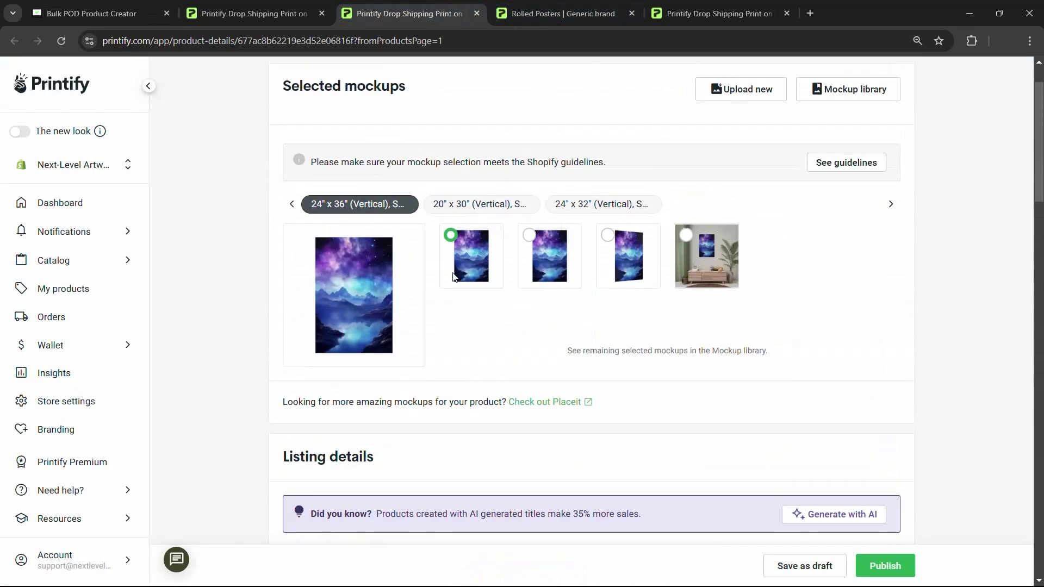
{"action": "left_click", "coordinate": [118, 5]}
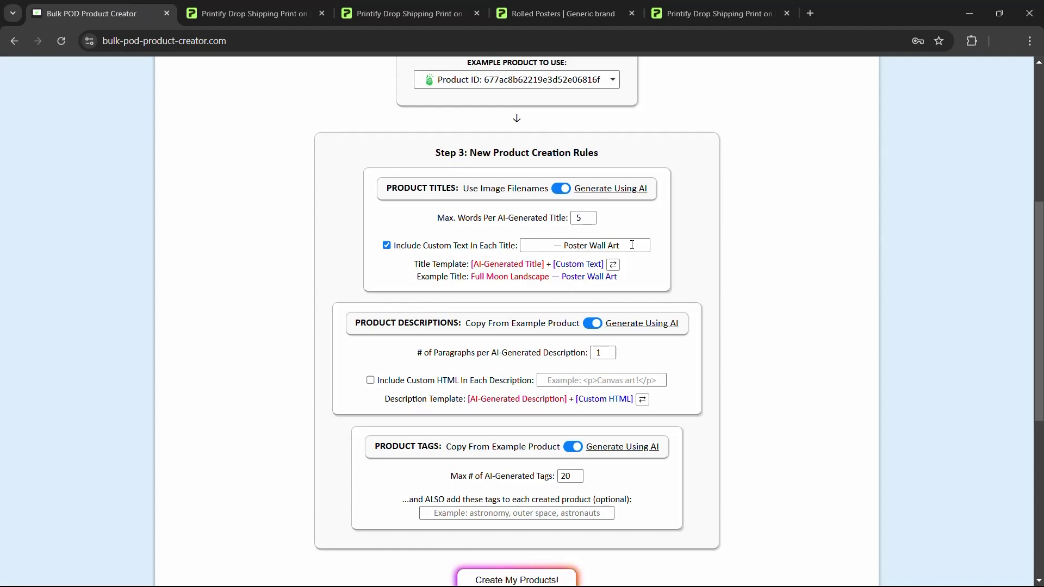
{"action": "left_click_drag", "start_coordinate": [632, 245], "coordinate": [546, 260]}
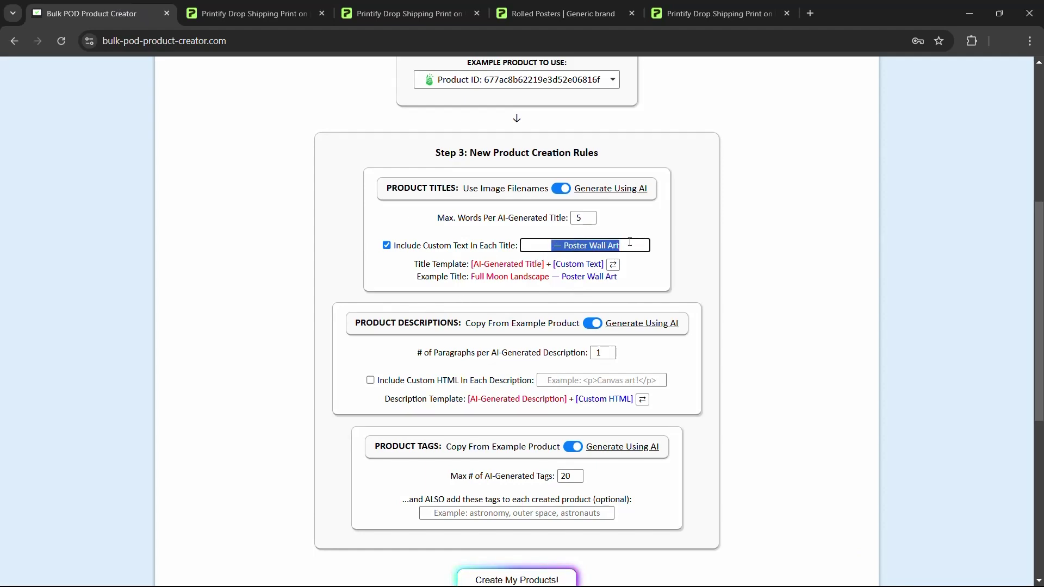
{"action": "left_click_drag", "start_coordinate": [623, 244], "coordinate": [539, 246]}
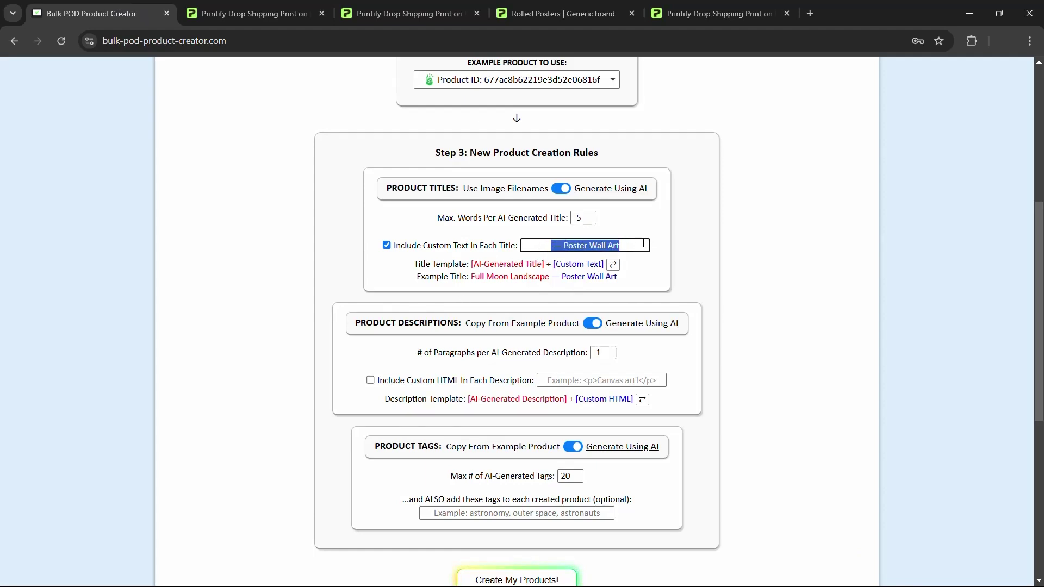
{"action": "left_click_drag", "start_coordinate": [636, 242], "coordinate": [479, 273]}
{"action": "left_click", "coordinate": [536, 277]}
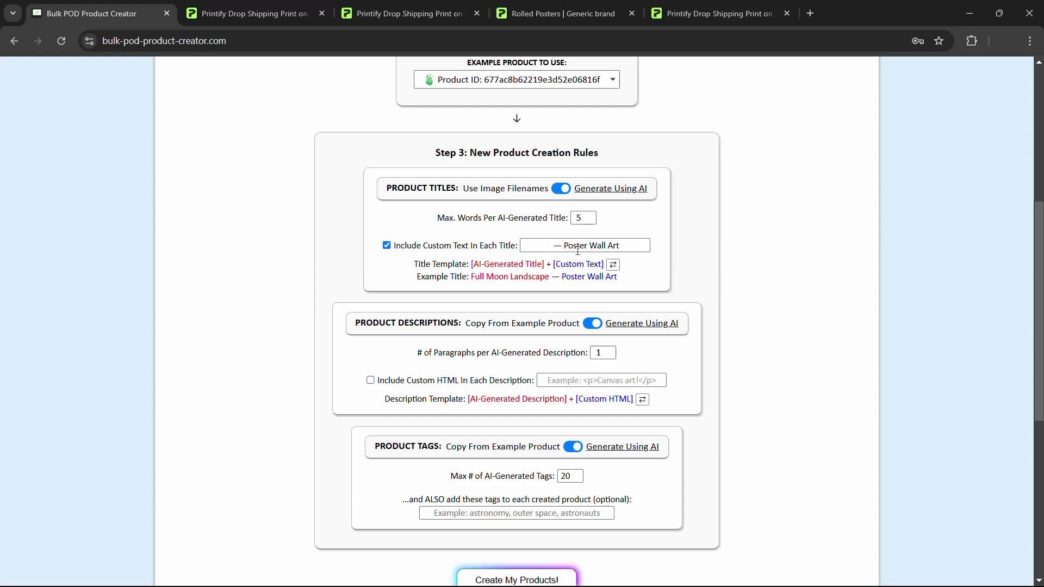
Re-enter "— Poster Wall Art" and keep the template as [AI-Generated Title] + [Custom Text]
{"action": "left_click", "coordinate": [614, 265]}
{"action": "triple_click", "coordinate": [618, 244]}
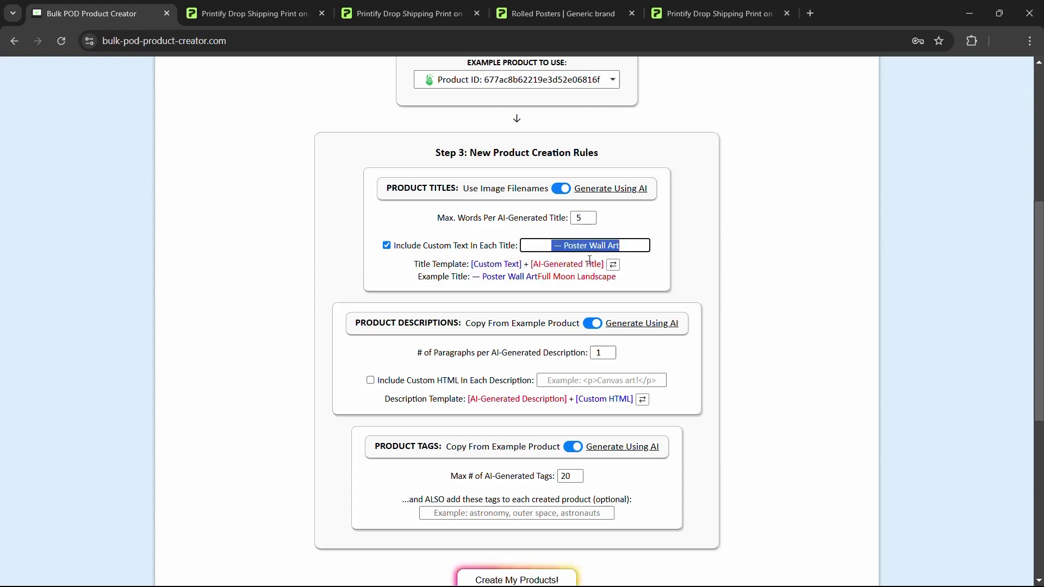
{"action": "type", "text": "Poster Wall Art --"}
{"action": "key", "text": "ctrl+a"}
{"action": "key", "text": "BackSpace"}
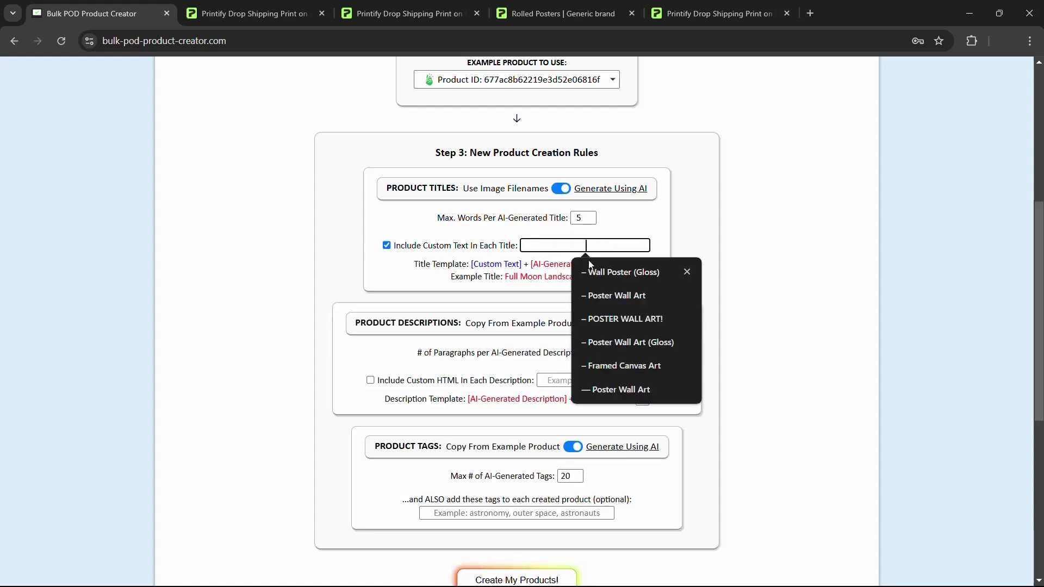
{"action": "type", "text": "—"}
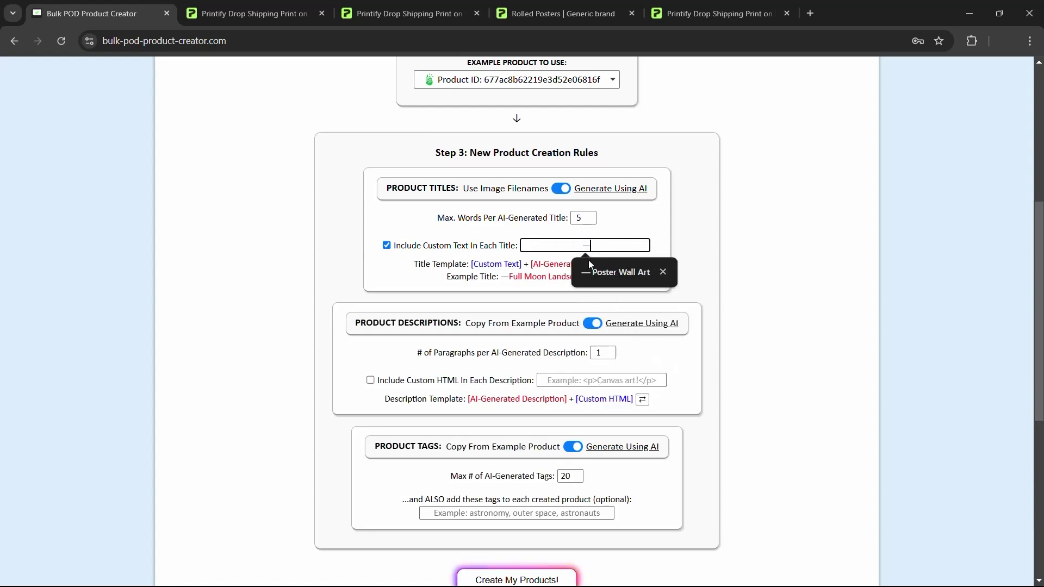
{"action": "type", "text": " pos"}
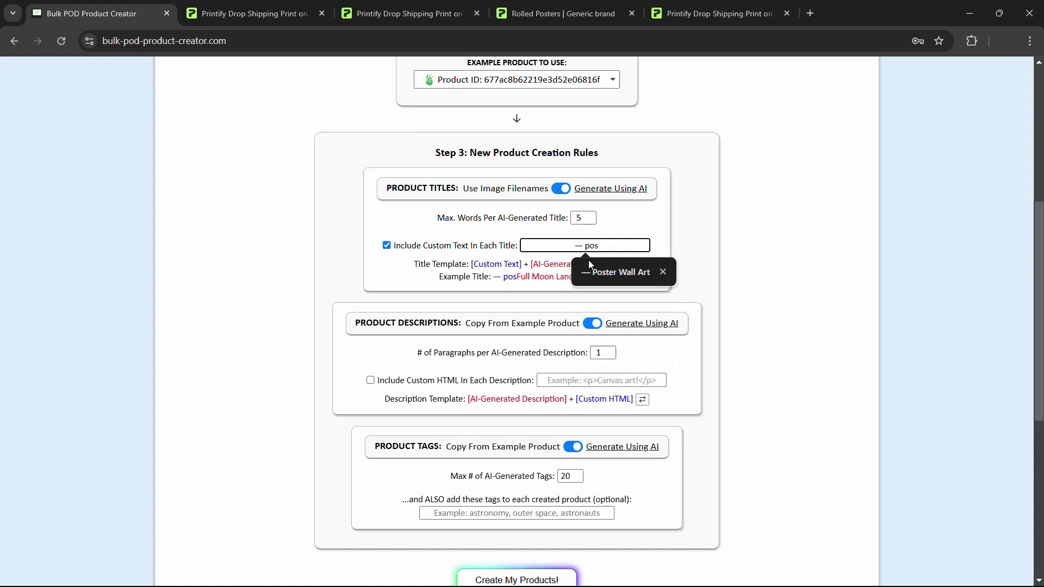
{"action": "key", "text": "BackSpace"}
{"action": "key", "text": "BackSpace"}
{"action": "type", "text": "Poster Wall Art"}
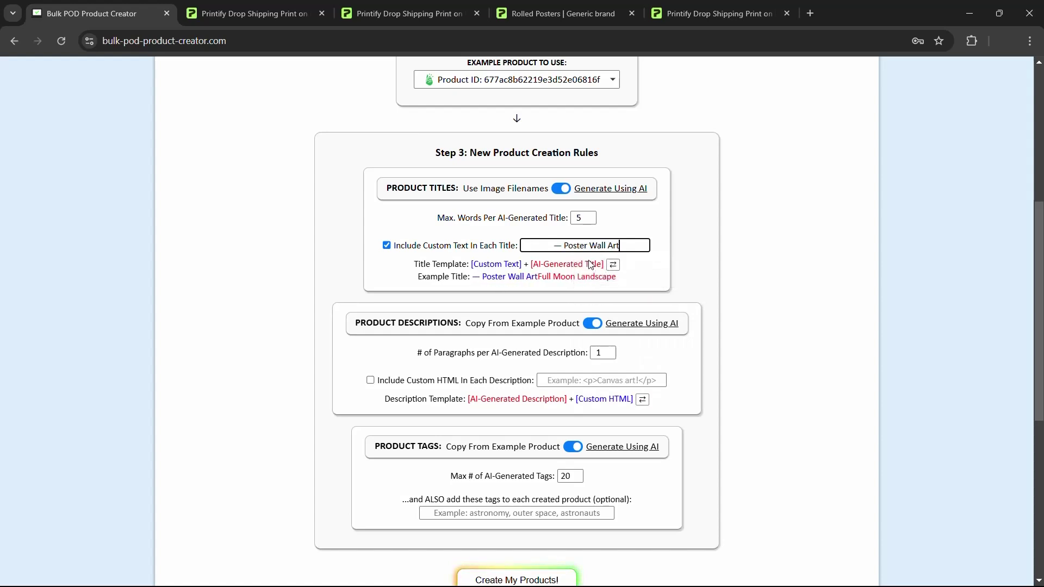
{"action": "left_click", "coordinate": [613, 264]}
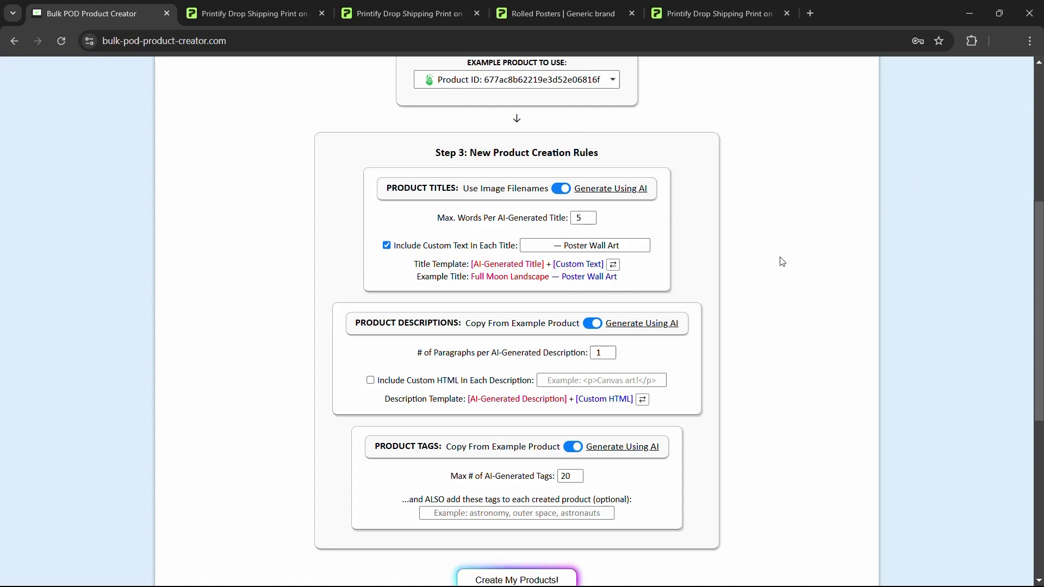
Enable custom HTML for descriptions and open the Printify example description's HTML source
{"action": "scroll", "coordinate": [782, 274], "scroll_direction": "down", "scroll_amount": 1}
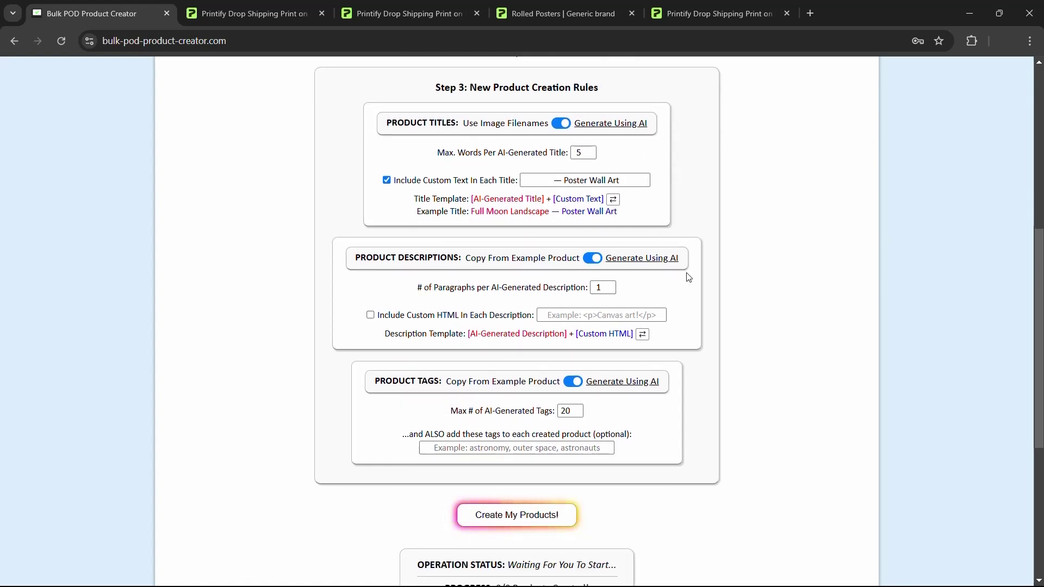
{"action": "left_click", "coordinate": [587, 315]}
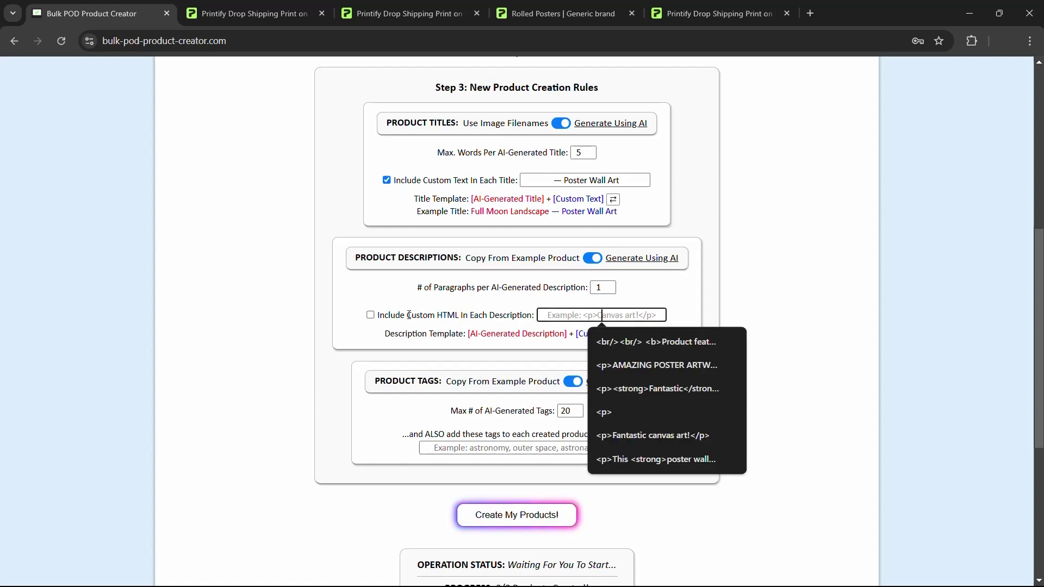
{"action": "left_click", "coordinate": [371, 314]}
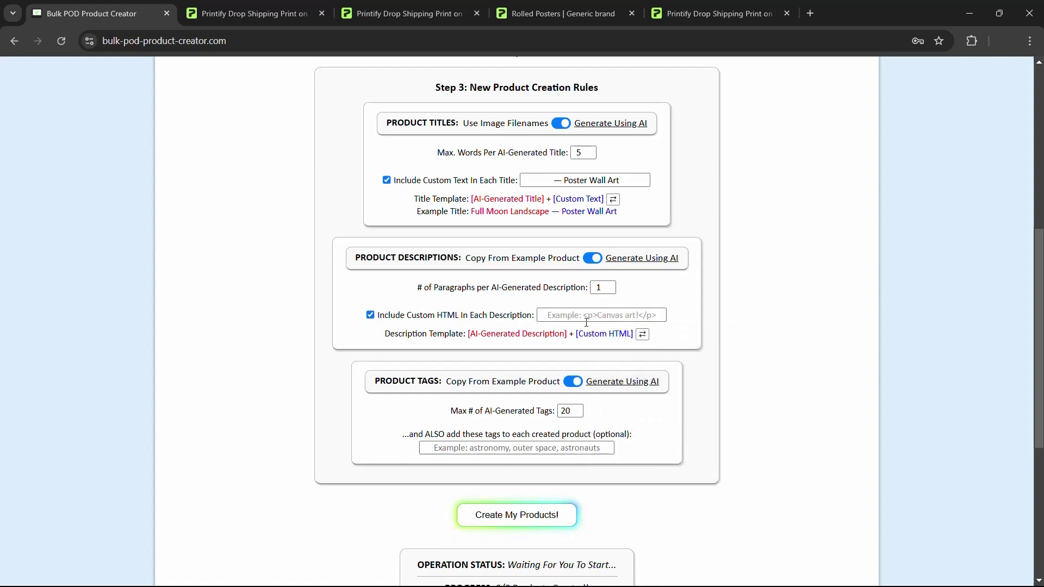
{"action": "left_click", "coordinate": [378, 4]}
{"action": "scroll", "coordinate": [242, 291], "scroll_direction": "down", "scroll_amount": 3}
{"action": "left_click", "coordinate": [448, 315]}
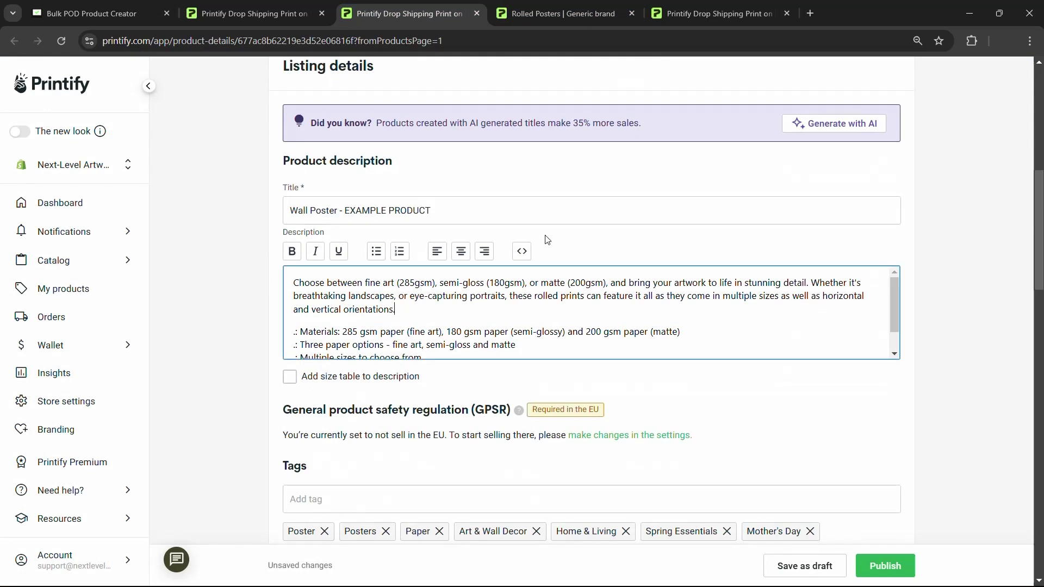
{"action": "left_click", "coordinate": [522, 251]}
{"action": "key", "text": "ctrl+a"}
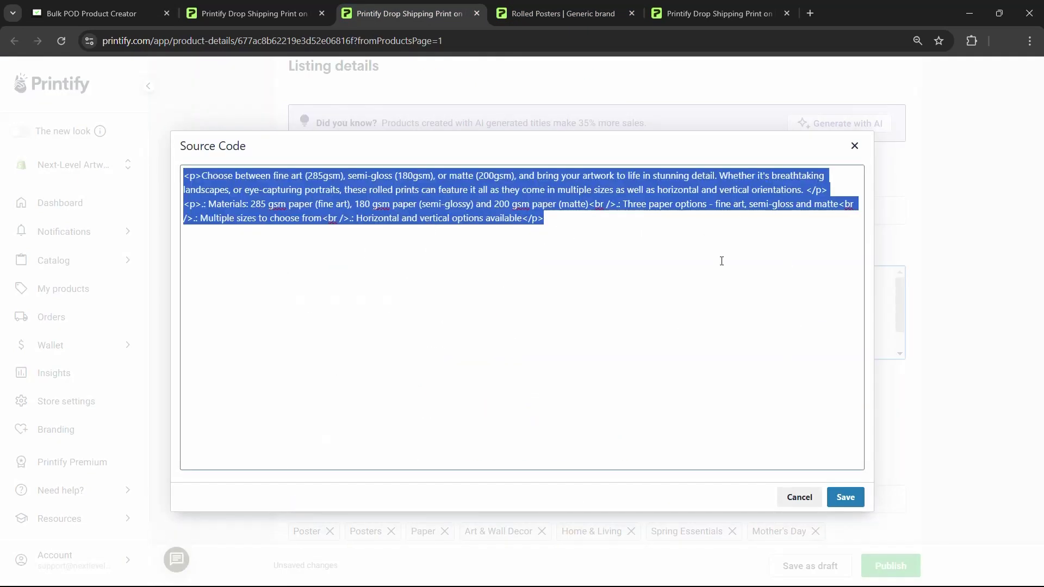
{"action": "left_click", "coordinate": [647, 235]}
{"action": "left_click", "coordinate": [854, 146]}
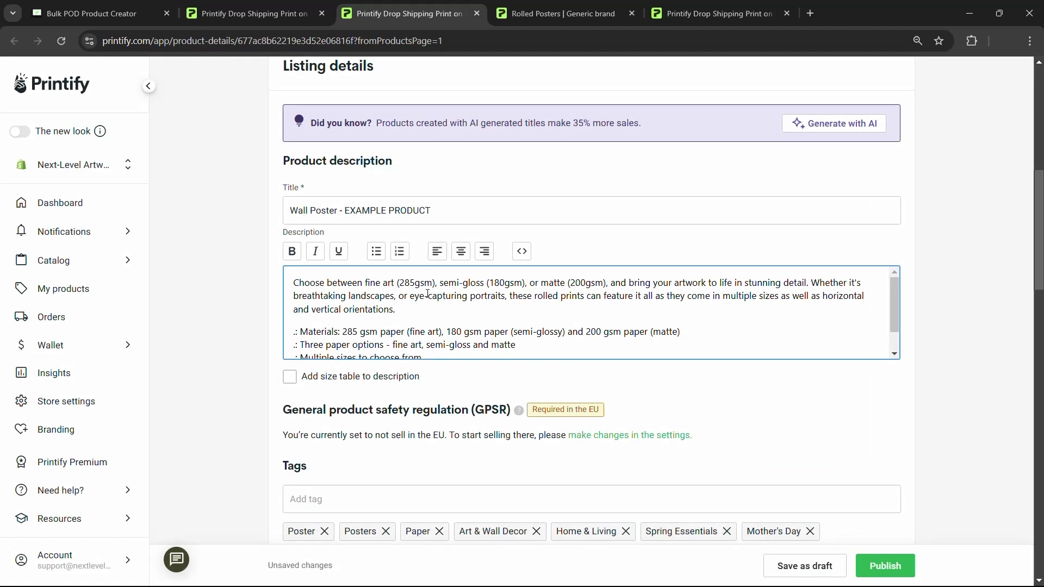
Copy the full description HTML from the example product's source view
{"action": "scroll", "coordinate": [476, 334], "scroll_direction": "down", "scroll_amount": 1}
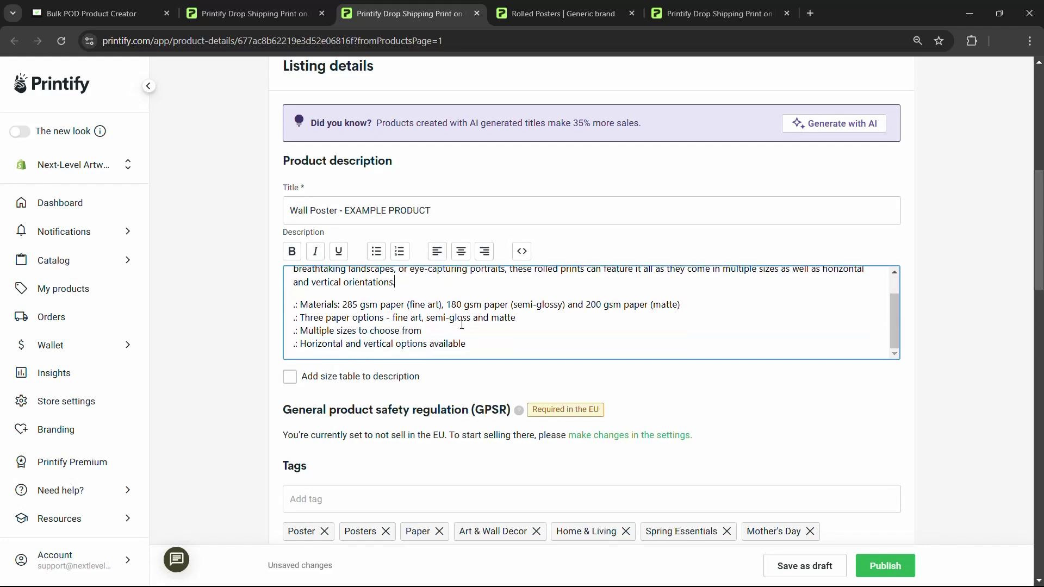
{"action": "scroll", "coordinate": [250, 294], "scroll_direction": "up", "scroll_amount": 10}
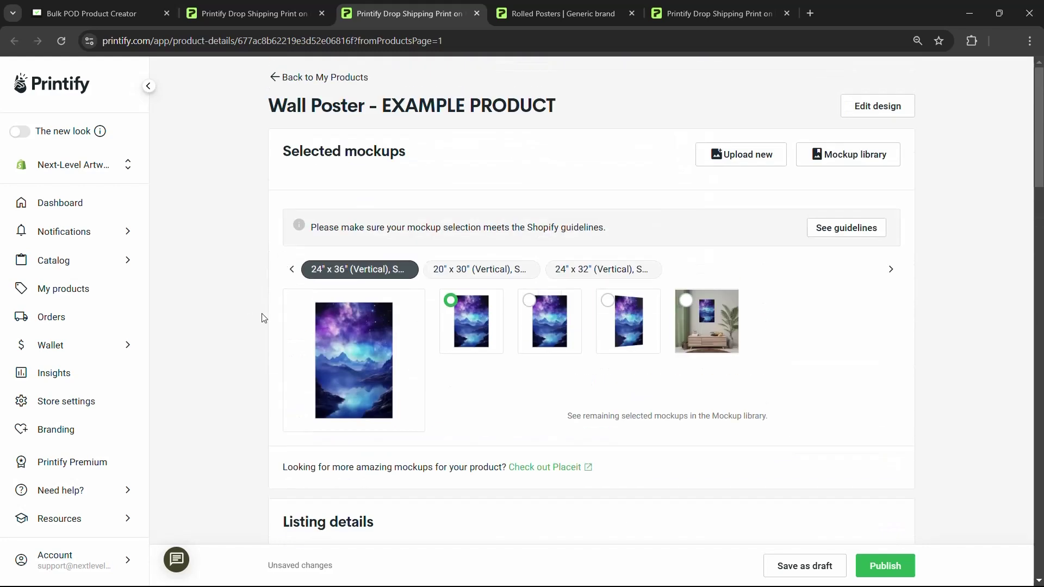
{"action": "scroll", "coordinate": [252, 324], "scroll_direction": "down", "scroll_amount": 3}
{"action": "scroll", "coordinate": [251, 324], "scroll_direction": "down", "scroll_amount": 7}
{"action": "left_click", "coordinate": [386, 262]}
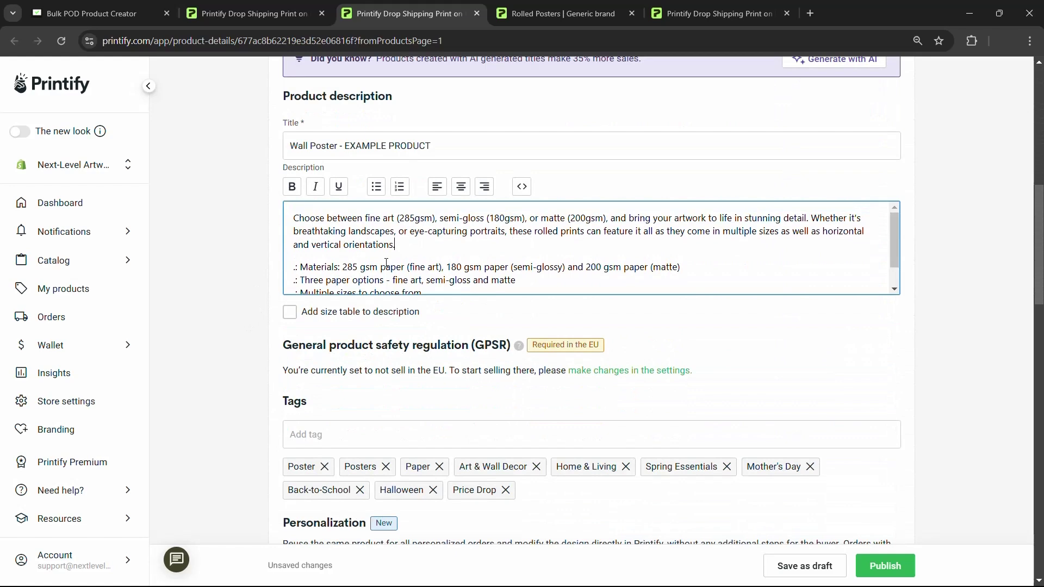
{"action": "left_click", "coordinate": [523, 188]}
{"action": "key", "text": "ctrl+a"}
{"action": "left_click", "coordinate": [854, 146]}
Paste the HTML into Custom HTML, keeping [AI-Generated Description] + [Custom HTML] order
{"action": "left_click", "coordinate": [129, 5]}
{"action": "left_click", "coordinate": [629, 316]}
{"action": "key", "text": "ctrl+v"}
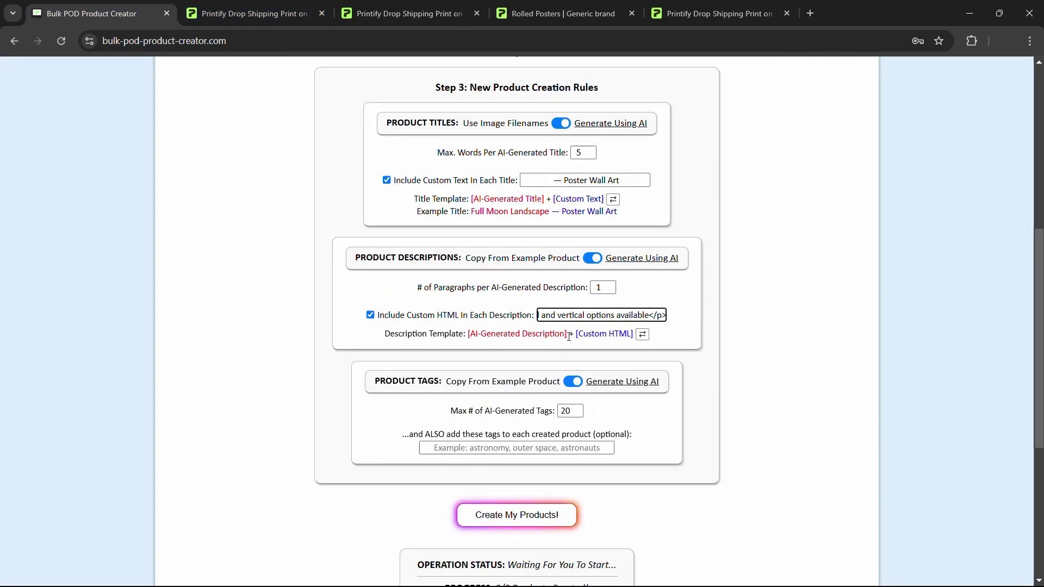
{"action": "left_click_drag", "start_coordinate": [570, 335], "coordinate": [634, 333]}
{"action": "left_click", "coordinate": [579, 335]}
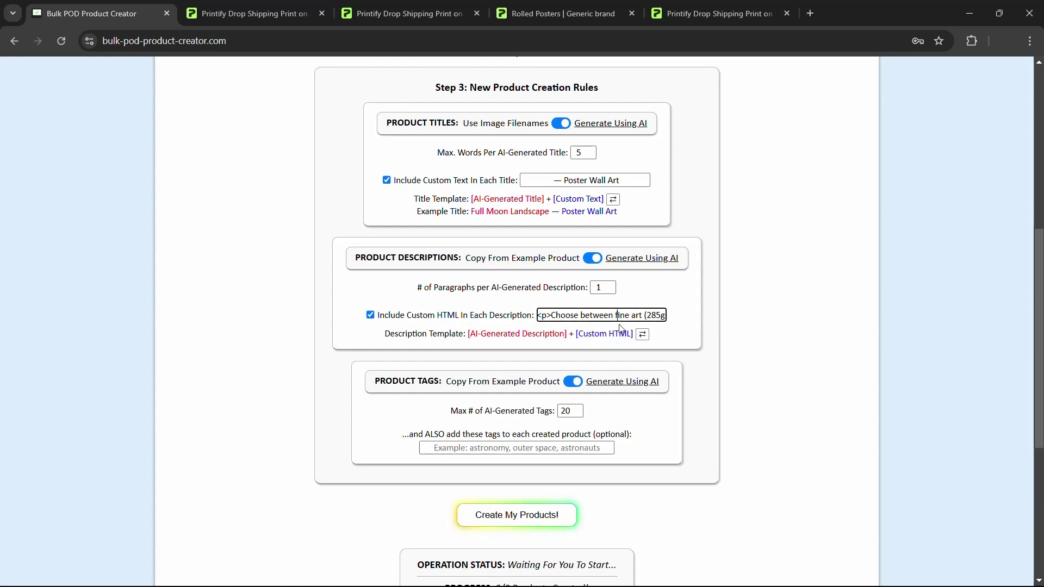
{"action": "left_click", "coordinate": [643, 335]}
{"action": "left_click", "coordinate": [644, 337]}
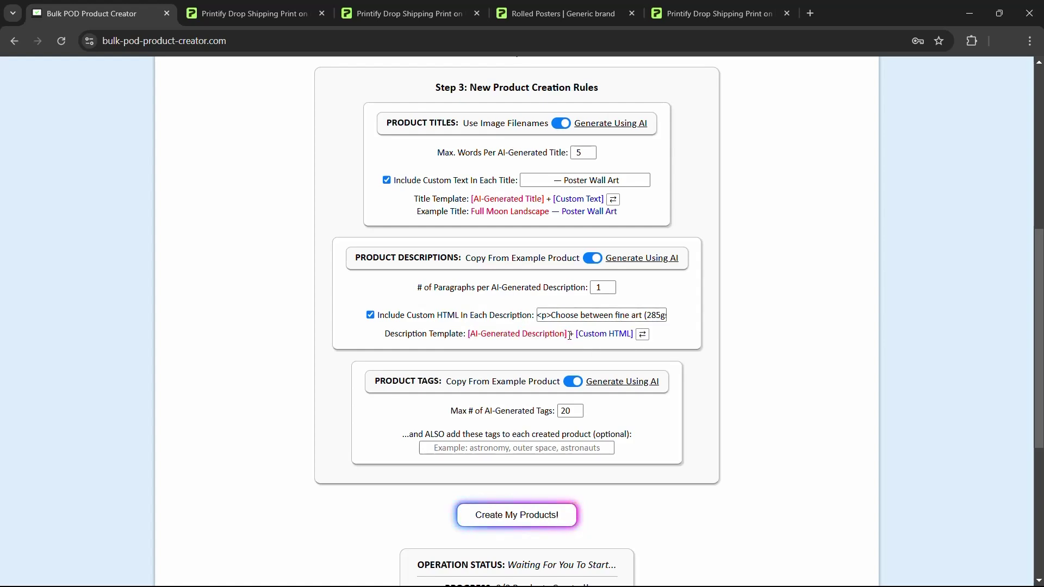
{"action": "left_click_drag", "start_coordinate": [569, 335], "coordinate": [466, 333]}
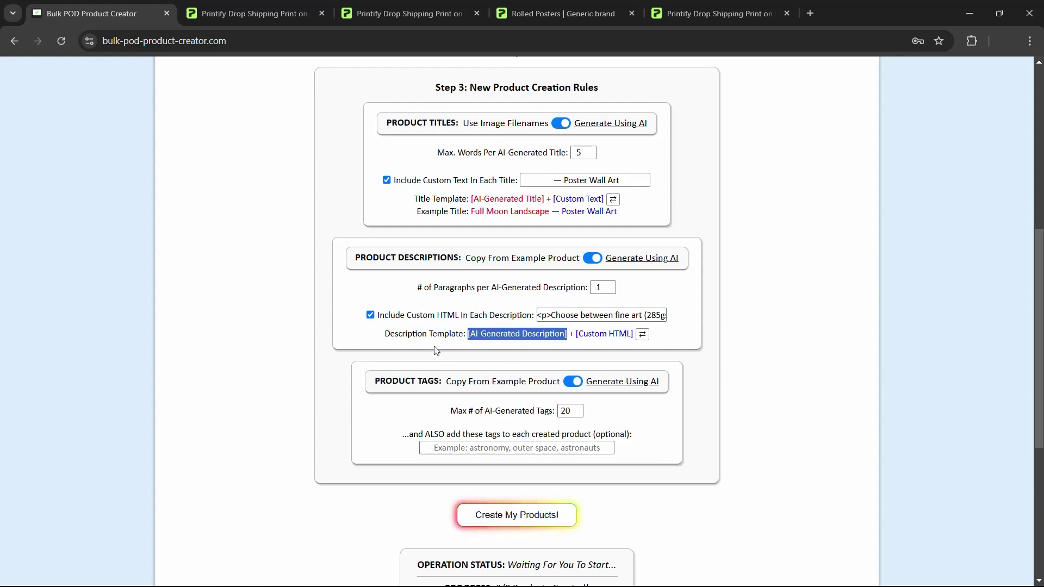
{"action": "left_click_drag", "start_coordinate": [576, 334], "coordinate": [634, 334]}
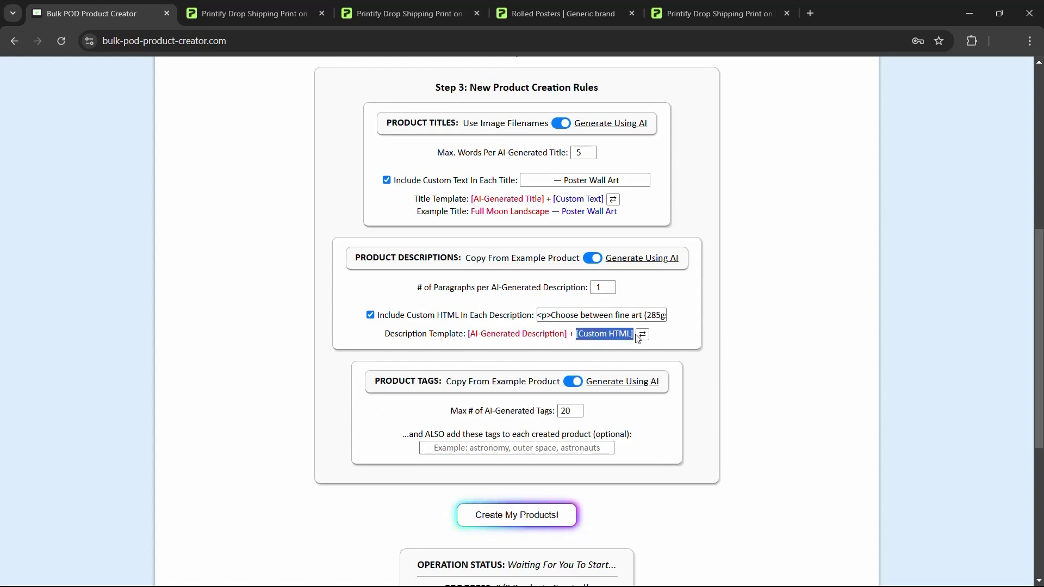
Enter extra tags: poster wall art, poster art, wall decor, home decor, wall prints, art prints
{"action": "left_click", "coordinate": [760, 277]}
{"action": "scroll", "coordinate": [759, 277], "scroll_direction": "down", "scroll_amount": 3}
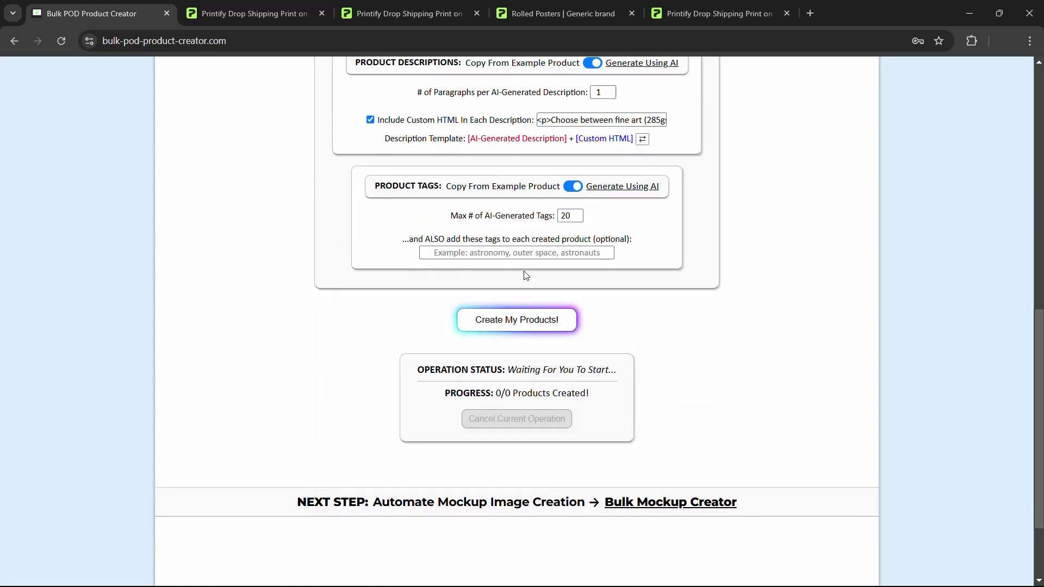
{"action": "left_click", "coordinate": [537, 252]}
{"action": "left_click", "coordinate": [808, 221]}
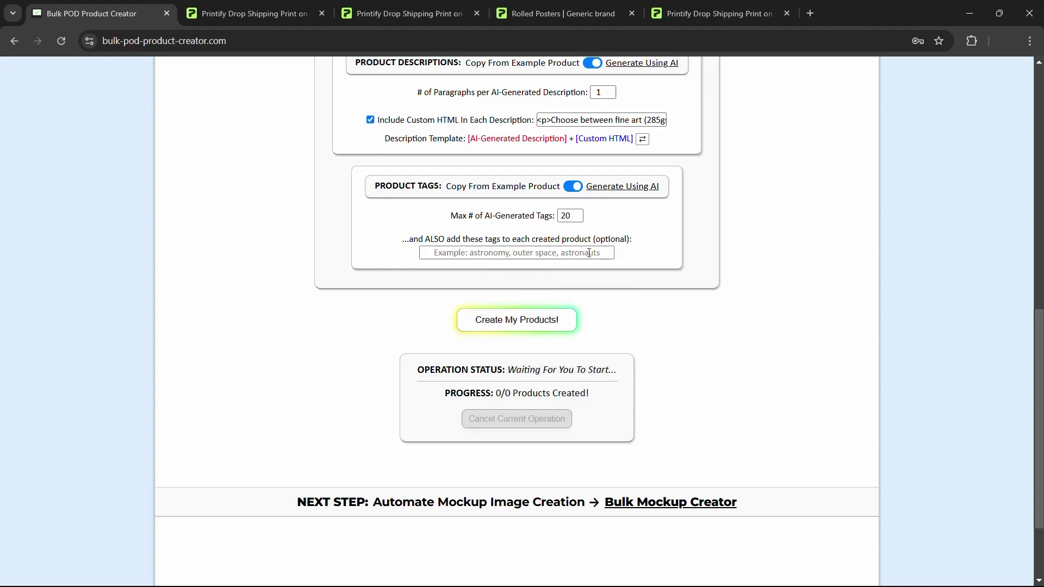
{"action": "left_click", "coordinate": [548, 253]}
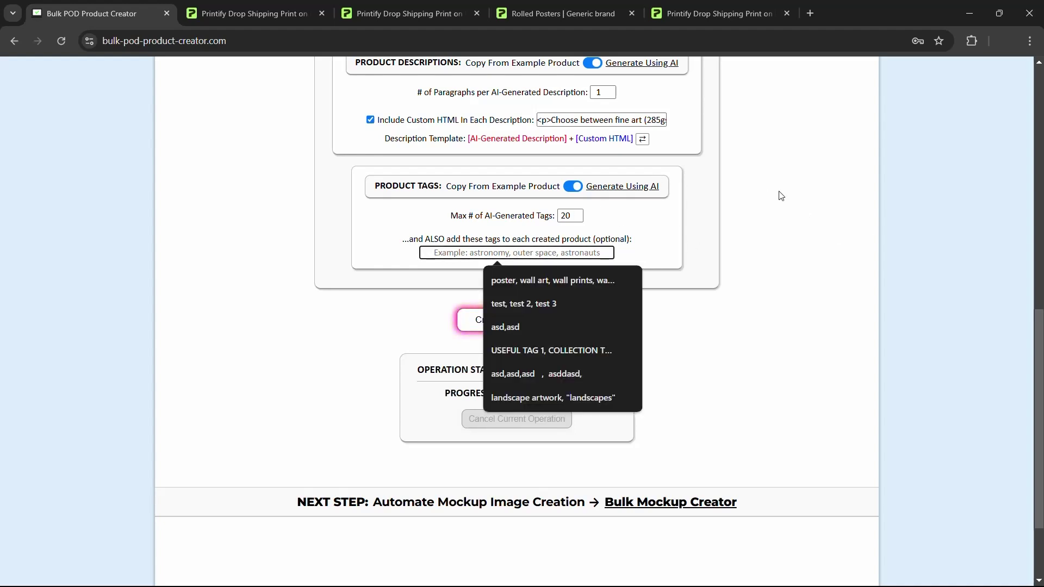
{"action": "type", "text": "poster wall"}
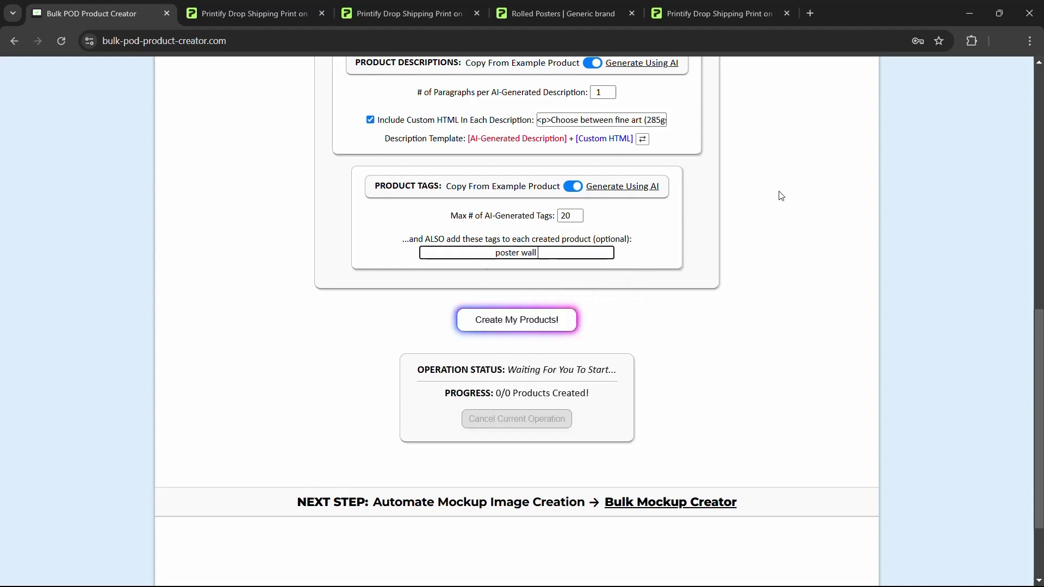
{"action": "type", "text": " art, poster"}
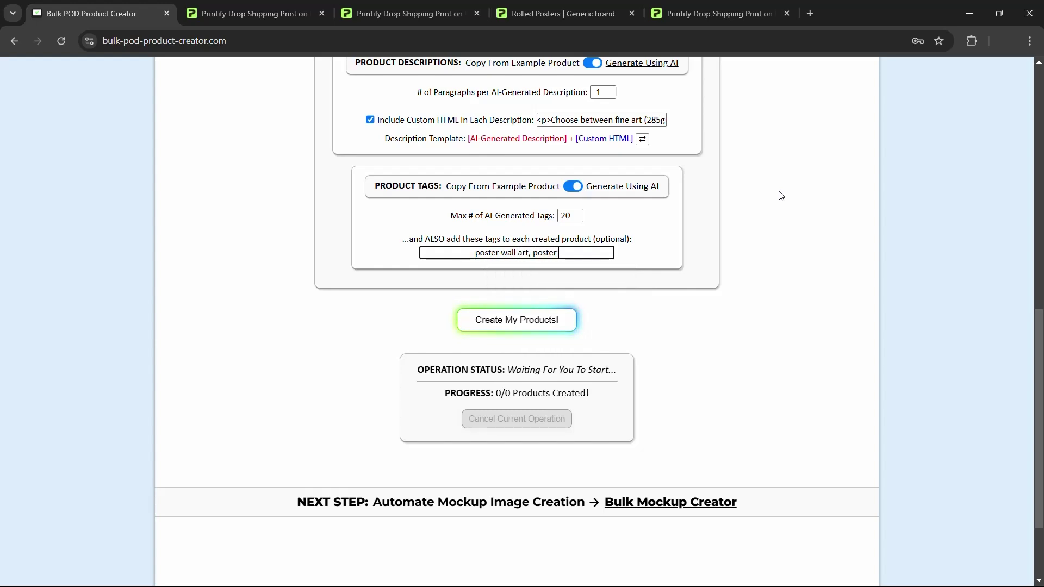
{"action": "type", "text": " art, wall decor, h"}
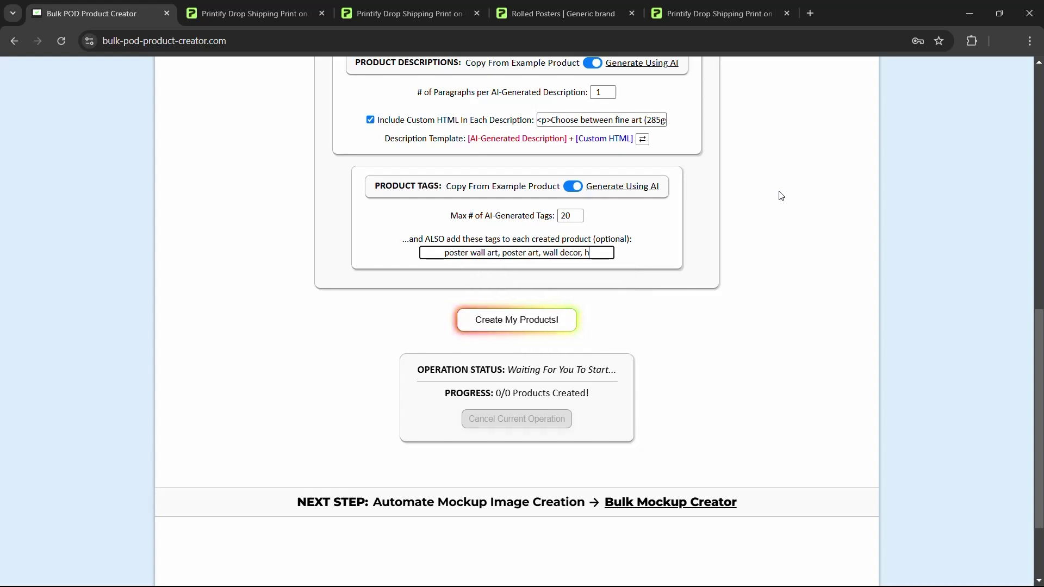
{"action": "type", "text": "ome decor, wall prints,"}
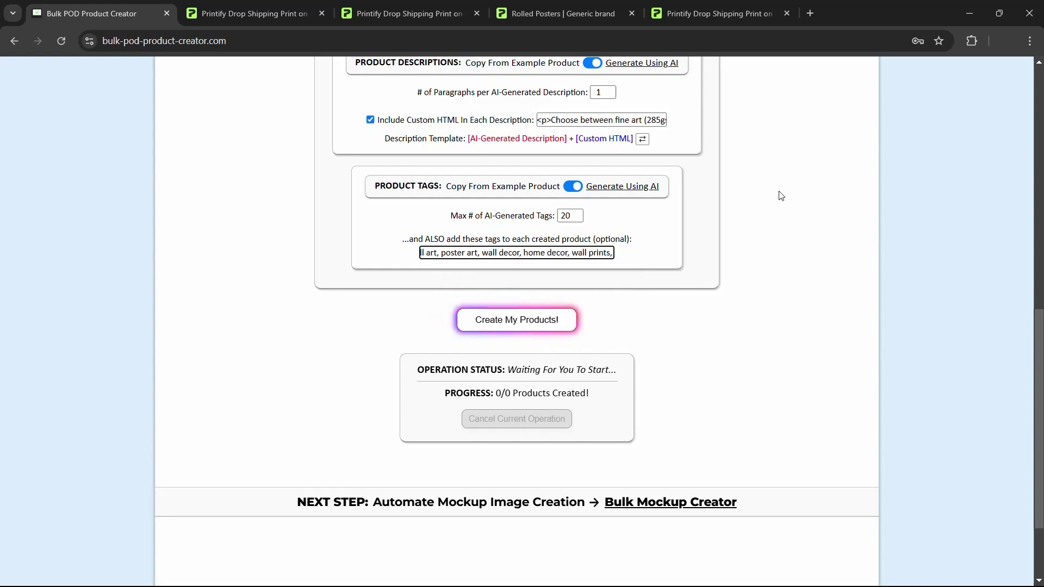
{"action": "type", "text": " art prints"}
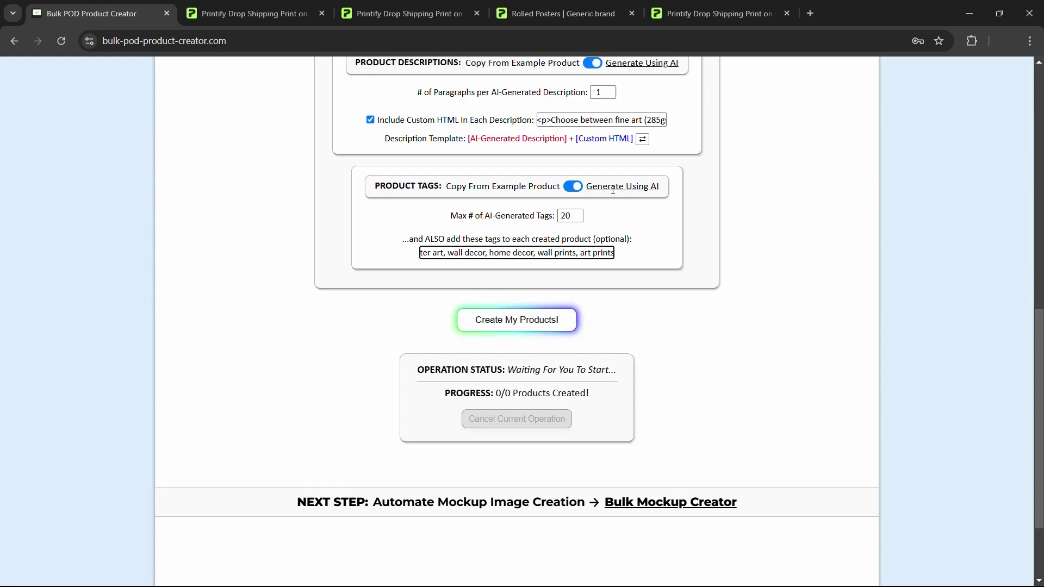
{"action": "left_click", "coordinate": [739, 232]}
Review the entered tags in the extra tags field
{"action": "scroll", "coordinate": [702, 342], "scroll_direction": "up", "scroll_amount": 10}
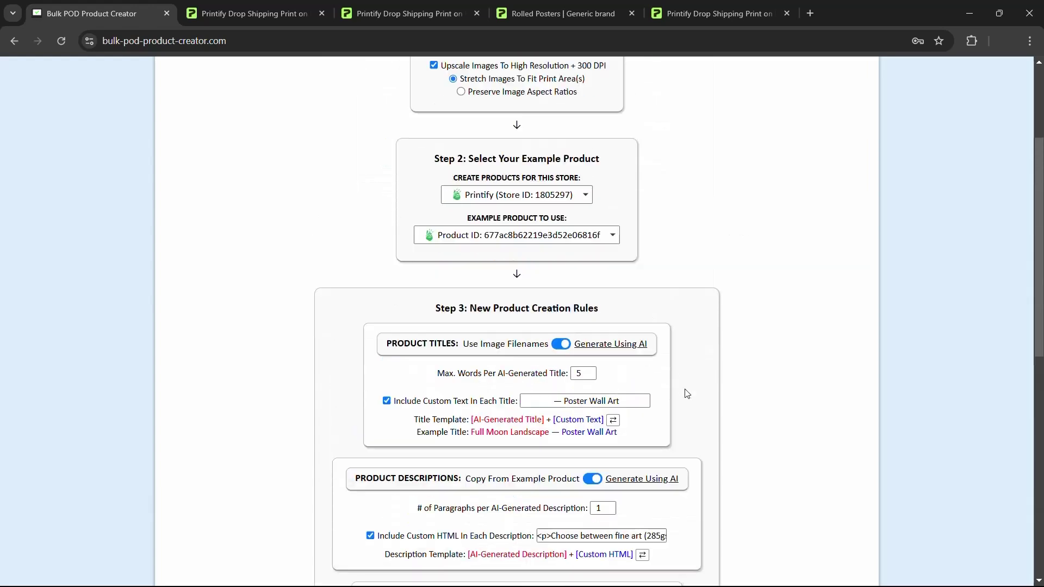
{"action": "scroll", "coordinate": [761, 408], "scroll_direction": "down", "scroll_amount": 10}
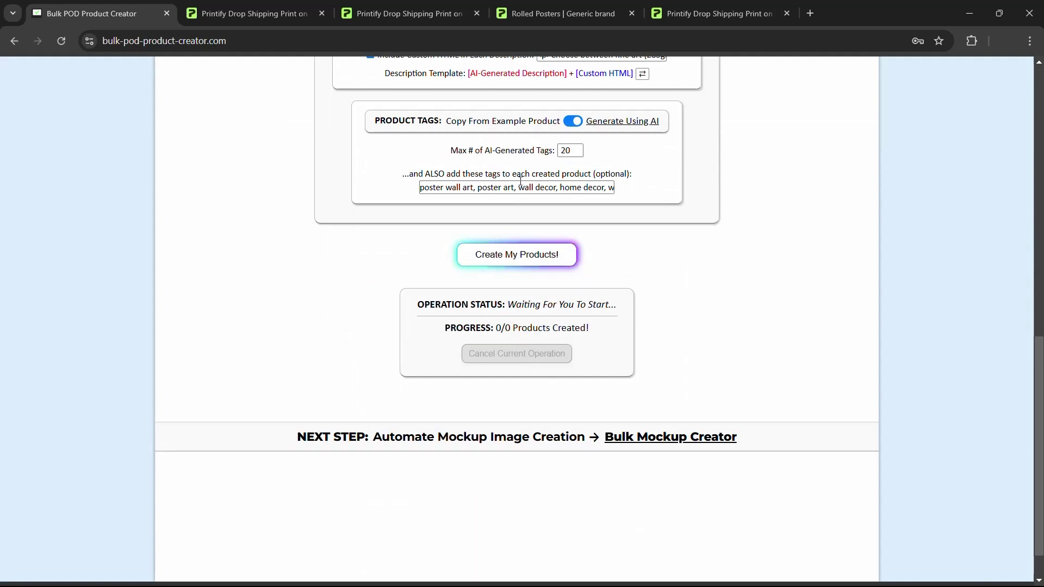
{"action": "left_click_drag", "start_coordinate": [516, 189], "coordinate": [481, 193]}
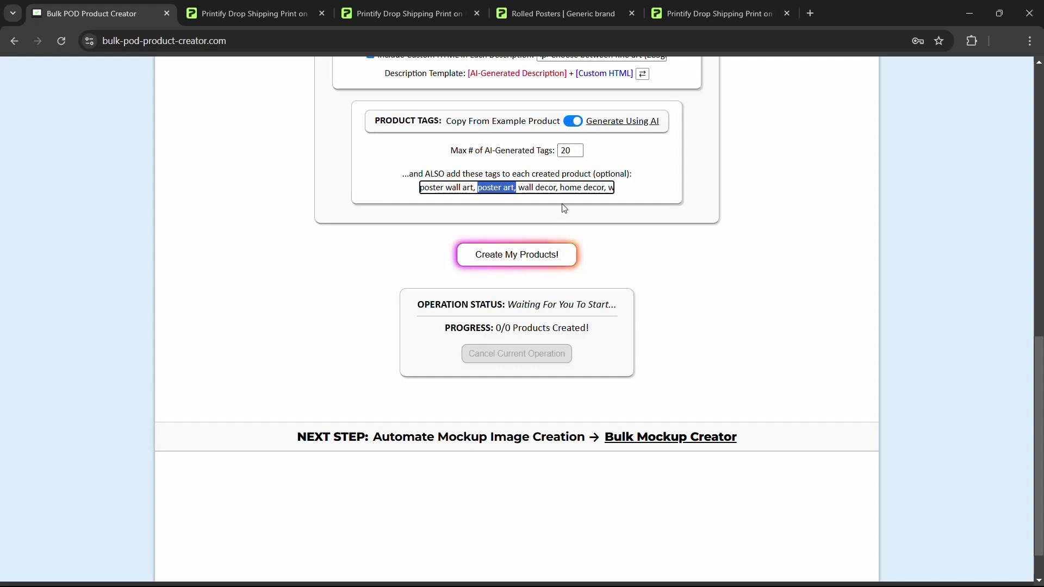
{"action": "left_click", "coordinate": [757, 180]}
{"action": "scroll", "coordinate": [757, 179], "scroll_direction": "up", "scroll_amount": 12}
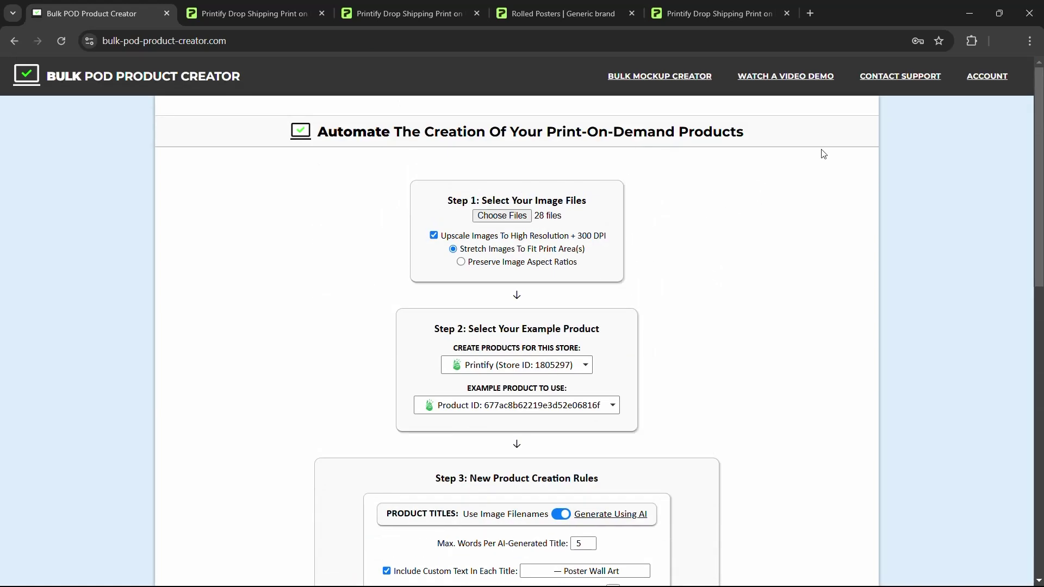
{"action": "scroll", "coordinate": [764, 198], "scroll_direction": "down", "scroll_amount": 13}
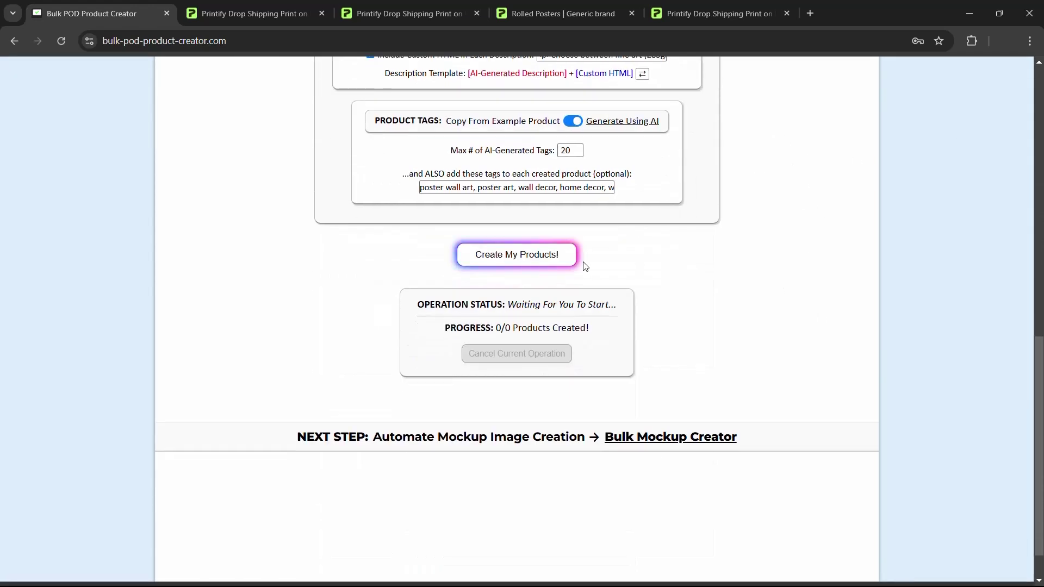
{"action": "scroll", "coordinate": [520, 298], "scroll_direction": "up", "scroll_amount": 2}
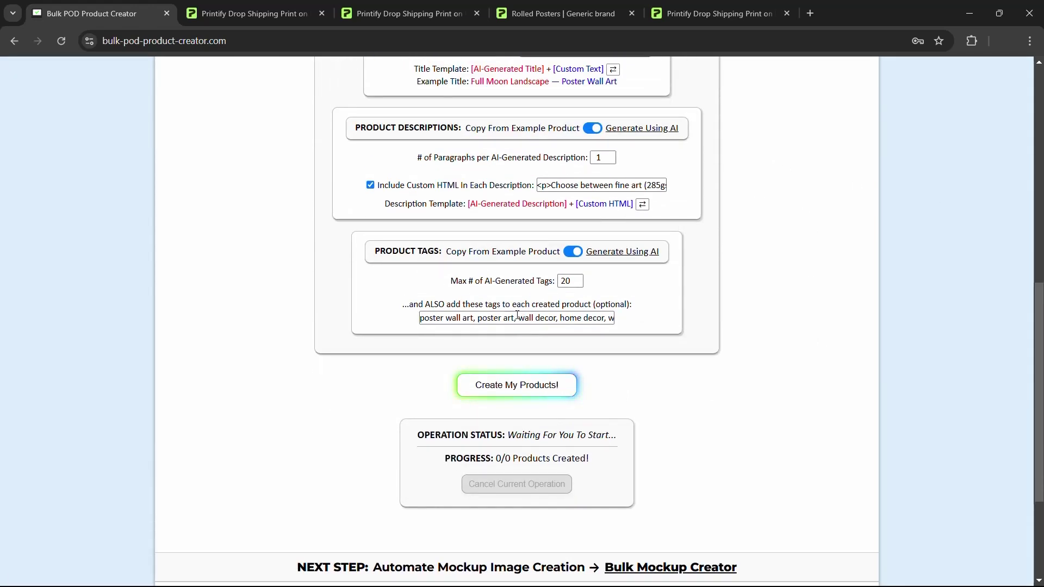
{"action": "left_click_drag", "start_coordinate": [516, 319], "coordinate": [478, 320]}
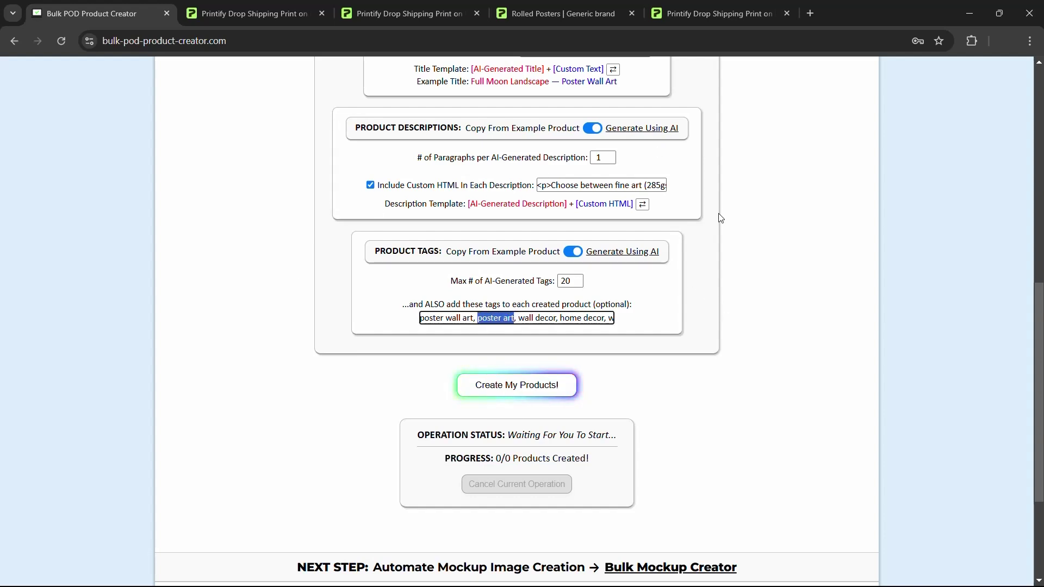
{"action": "scroll", "coordinate": [767, 248], "scroll_direction": "up", "scroll_amount": 10}
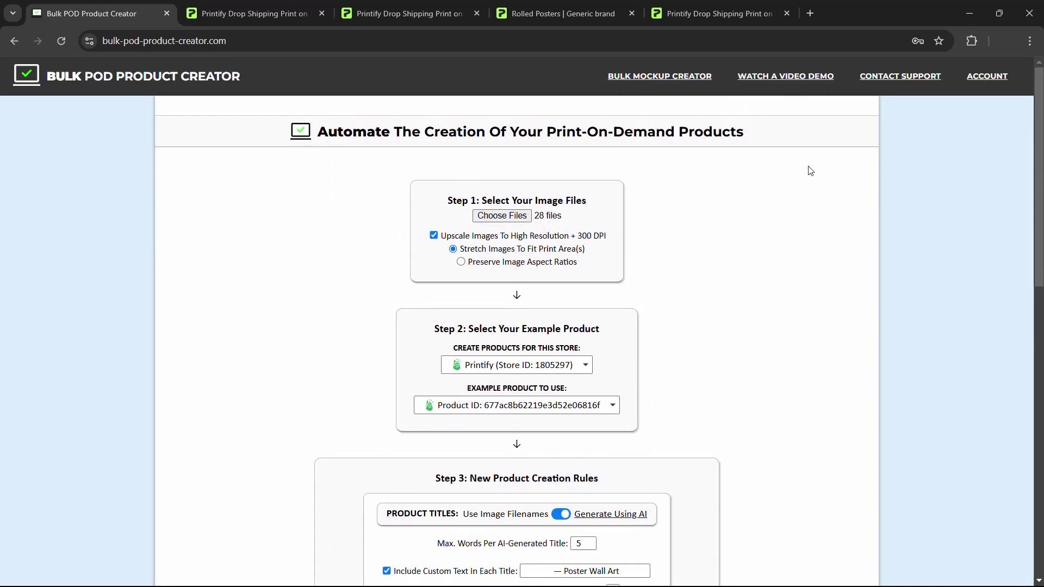
{"action": "scroll", "coordinate": [742, 231], "scroll_direction": "down", "scroll_amount": 10}
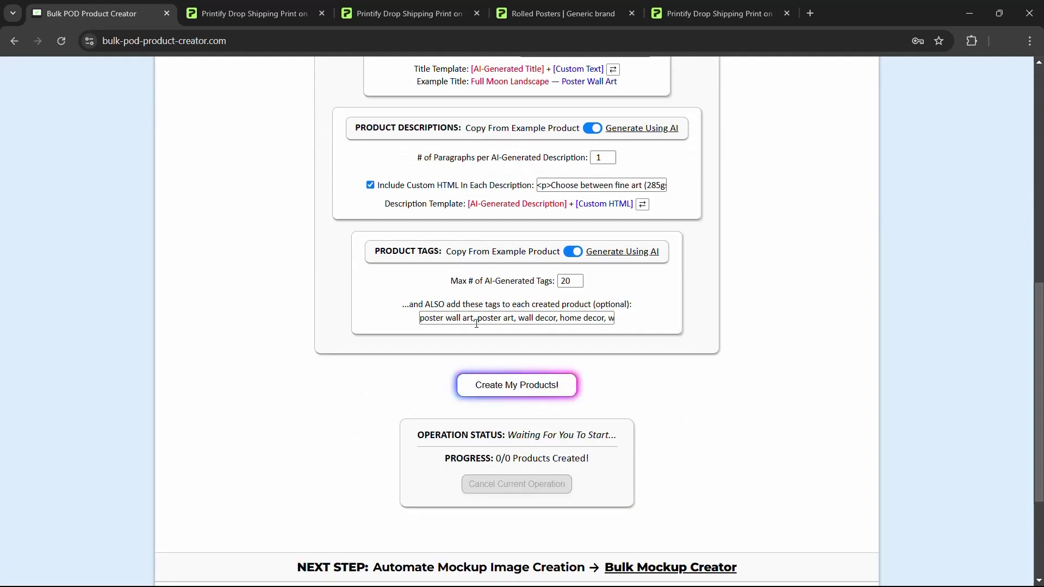
Start creating all 28 products and look over the Step 3 title, description and tag rules
{"action": "left_click", "coordinate": [489, 385]}
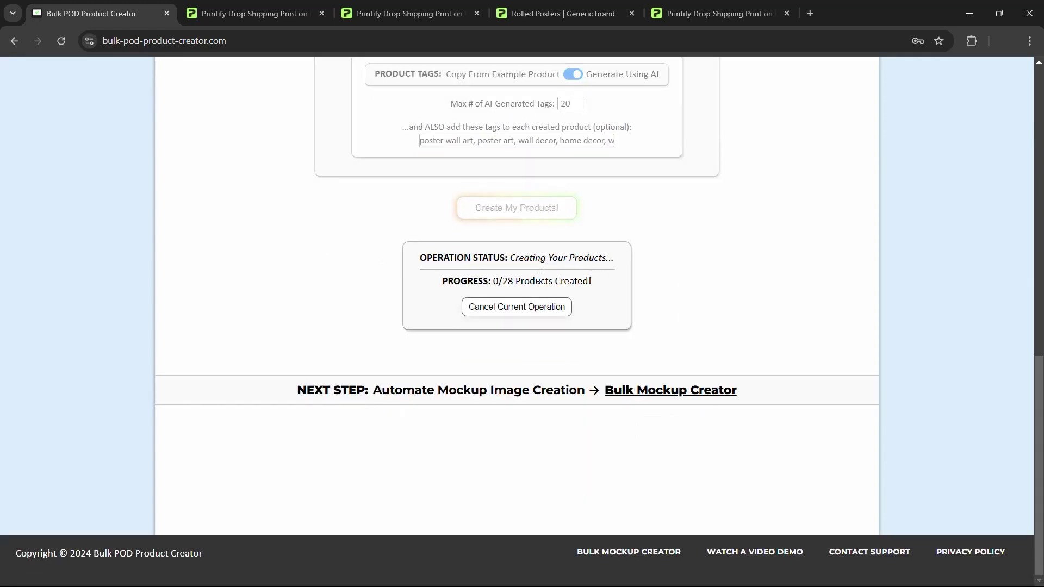
{"action": "scroll", "coordinate": [712, 242], "scroll_direction": "up", "scroll_amount": 15}
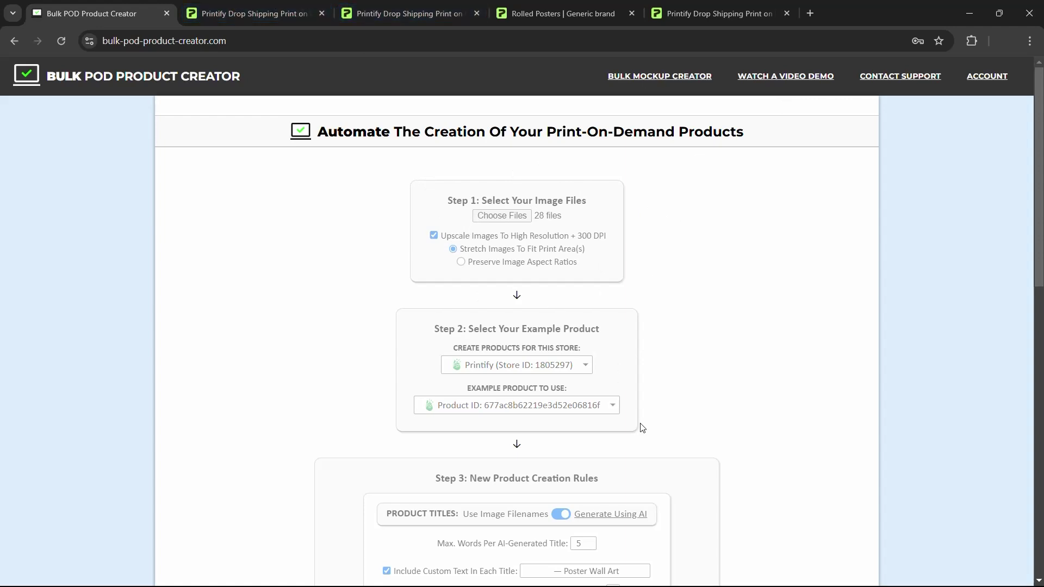
{"action": "scroll", "coordinate": [672, 307], "scroll_direction": "down", "scroll_amount": 4}
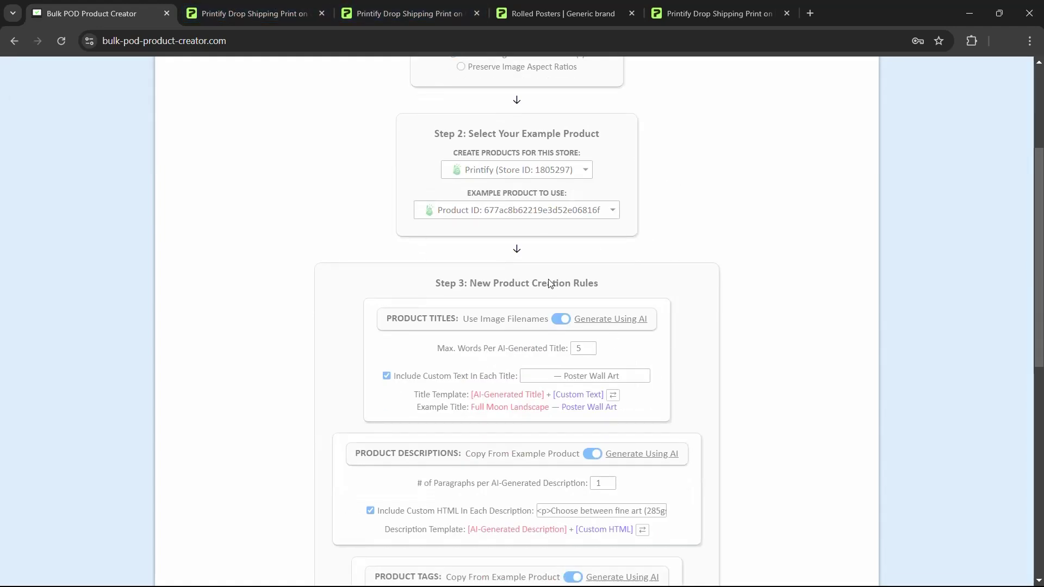
{"action": "scroll", "coordinate": [518, 405], "scroll_direction": "down", "scroll_amount": 3}
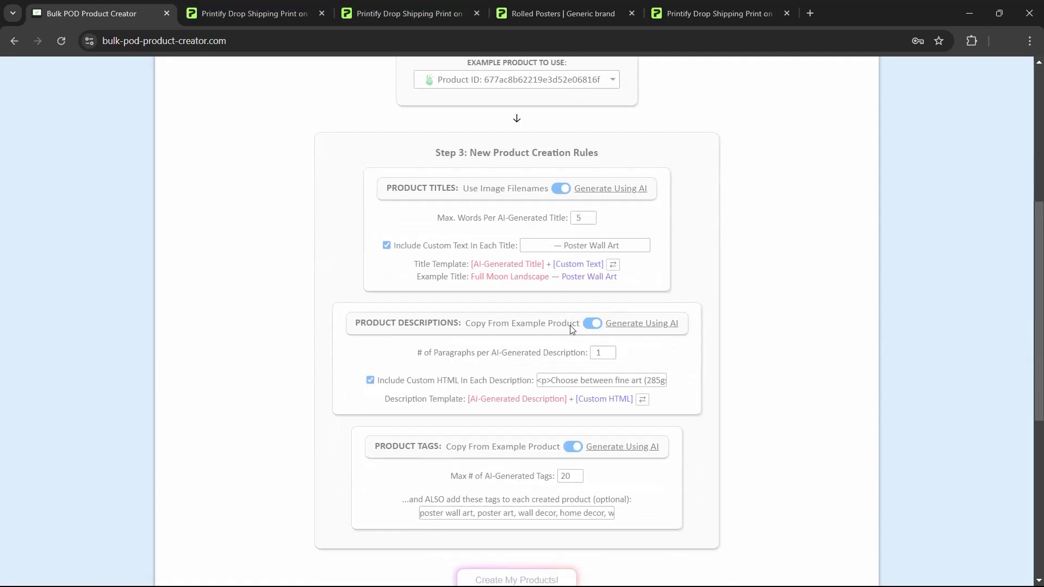
{"action": "scroll", "coordinate": [552, 285], "scroll_direction": "up", "scroll_amount": 6}
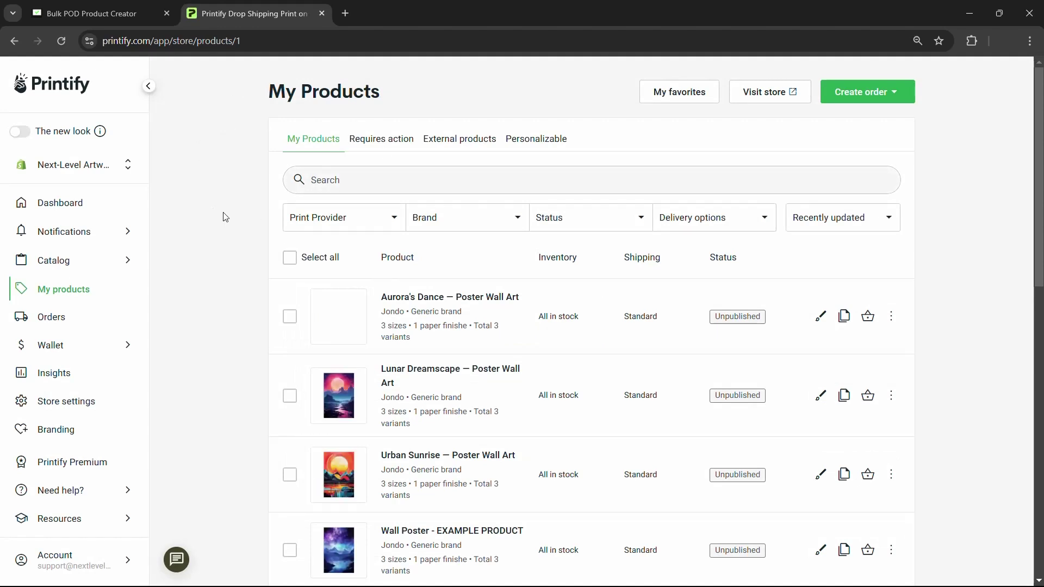
Open Lunar Dreamscape and Aurora's Dance in new tabs and inspect Lunar Dreamscape's title
{"action": "scroll", "coordinate": [253, 295], "scroll_direction": "down", "scroll_amount": 2}
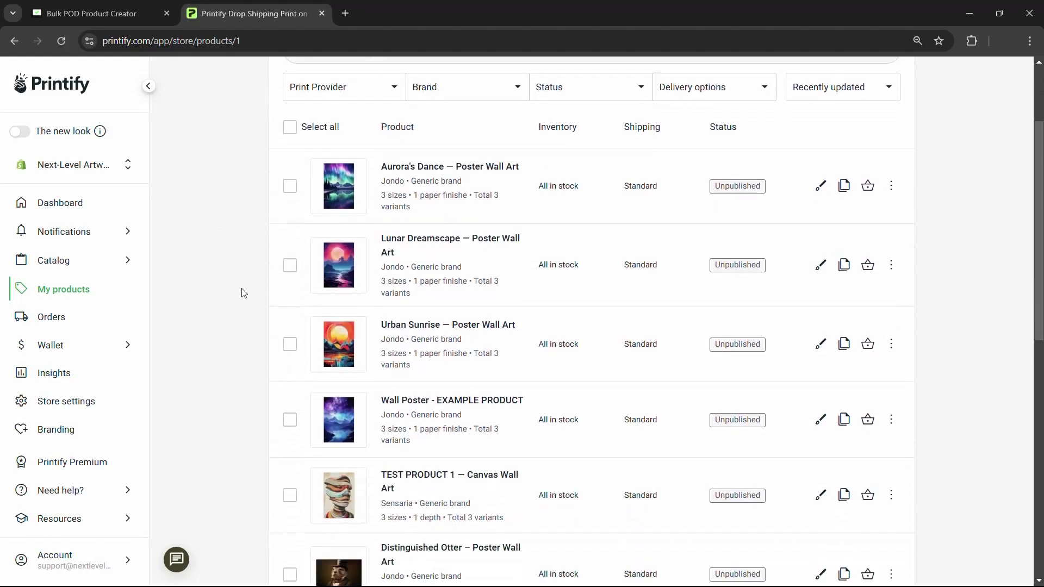
{"action": "scroll", "coordinate": [253, 294], "scroll_direction": "up", "scroll_amount": 2}
{"action": "left_click", "coordinate": [454, 375], "text": "ctrl"}
{"action": "left_click", "coordinate": [452, 297], "text": "ctrl"}
{"action": "left_click", "coordinate": [403, 12]}
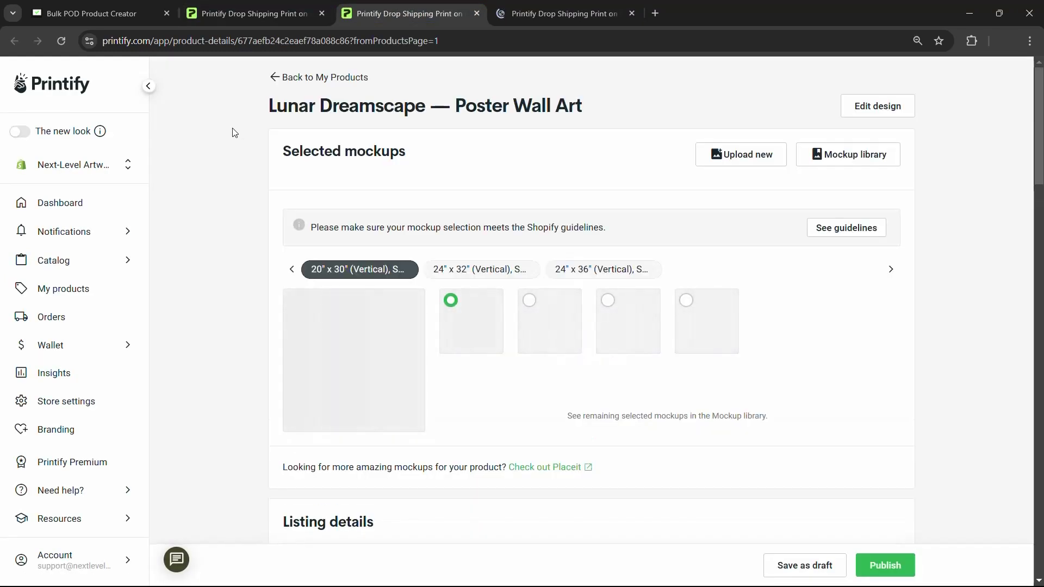
{"action": "left_click_drag", "start_coordinate": [423, 106], "coordinate": [268, 107]}
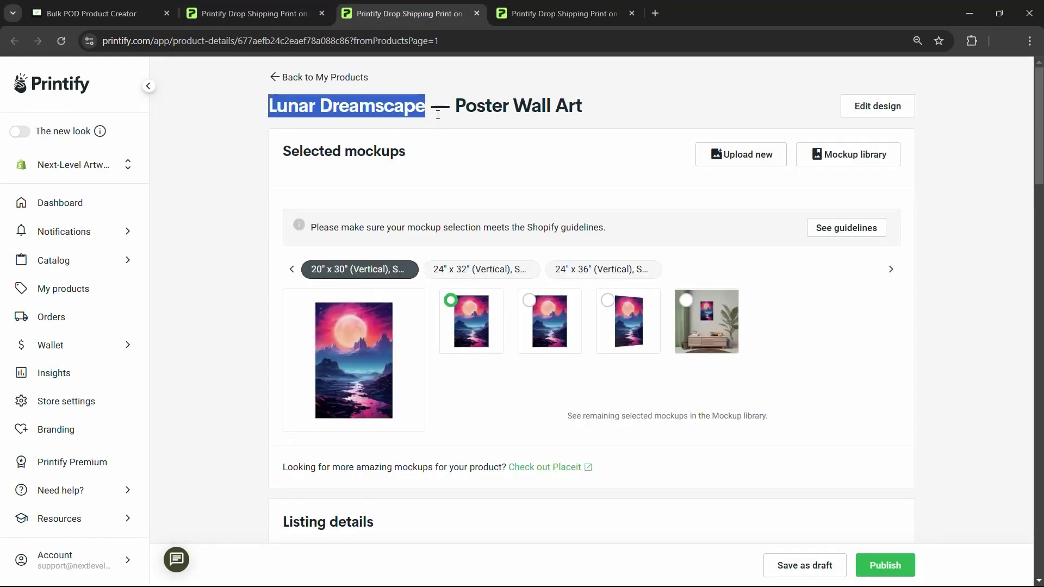
{"action": "left_click_drag", "start_coordinate": [618, 112], "coordinate": [424, 109]}
Inspect Lunar Dreamscape's AI-written description paragraphs
{"action": "scroll", "coordinate": [250, 170], "scroll_direction": "down", "scroll_amount": 4}
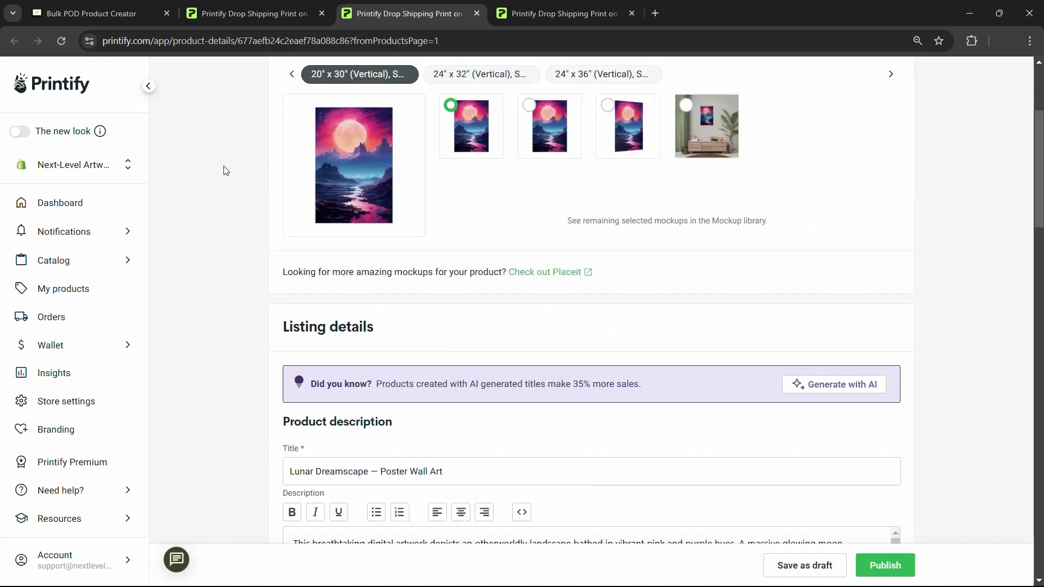
{"action": "scroll", "coordinate": [224, 170], "scroll_direction": "down", "scroll_amount": 5}
{"action": "scroll", "coordinate": [469, 283], "scroll_direction": "down", "scroll_amount": 3}
{"action": "scroll", "coordinate": [454, 256], "scroll_direction": "up", "scroll_amount": 2}
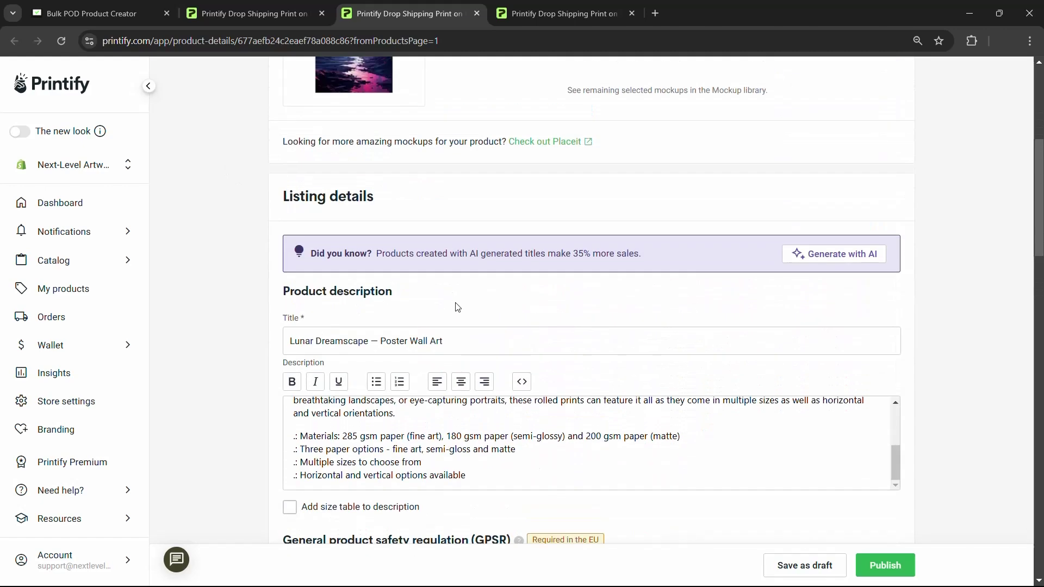
{"action": "scroll", "coordinate": [530, 450], "scroll_direction": "up", "scroll_amount": 3}
{"action": "scroll", "coordinate": [530, 451], "scroll_direction": "down", "scroll_amount": 2}
{"action": "left_click_drag", "start_coordinate": [294, 423], "coordinate": [568, 494]}
{"action": "left_click", "coordinate": [555, 460]}
{"action": "scroll", "coordinate": [560, 468], "scroll_direction": "up", "scroll_amount": 5}
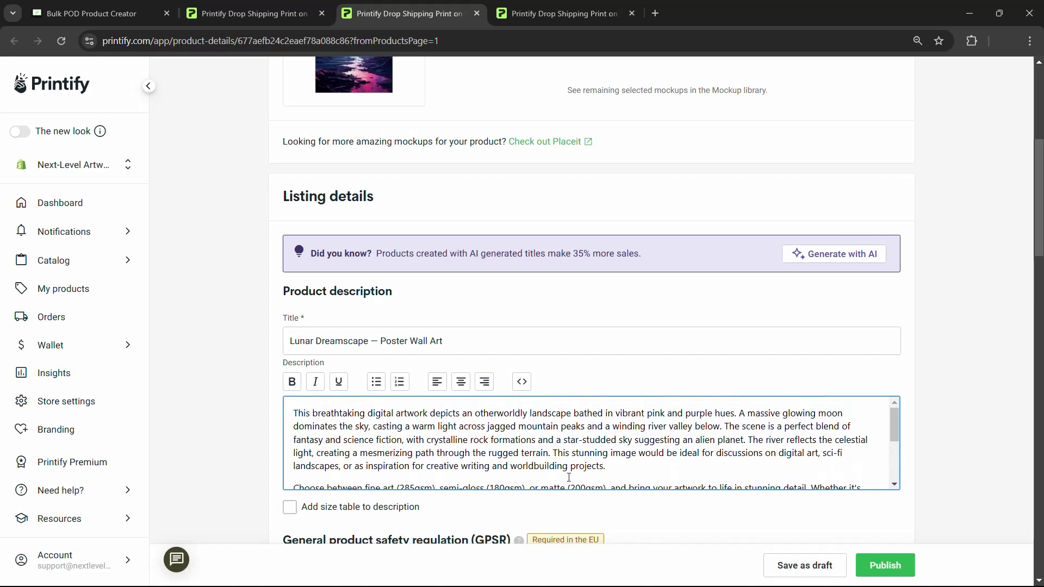
{"action": "left_click_drag", "start_coordinate": [624, 466], "coordinate": [174, 396]}
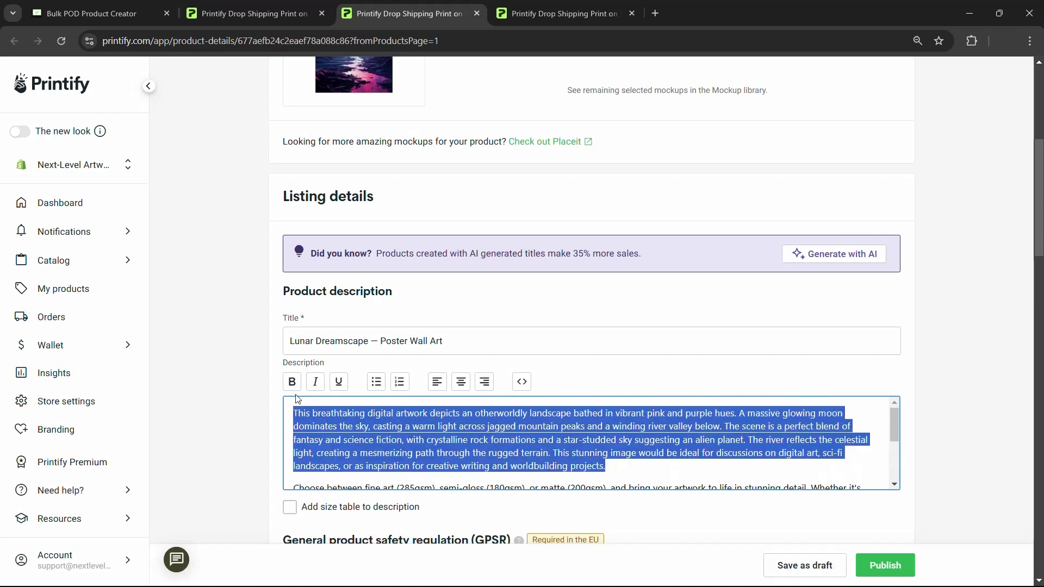
{"action": "scroll", "coordinate": [232, 377], "scroll_direction": "down", "scroll_amount": 1}
{"action": "left_click", "coordinate": [354, 375]}
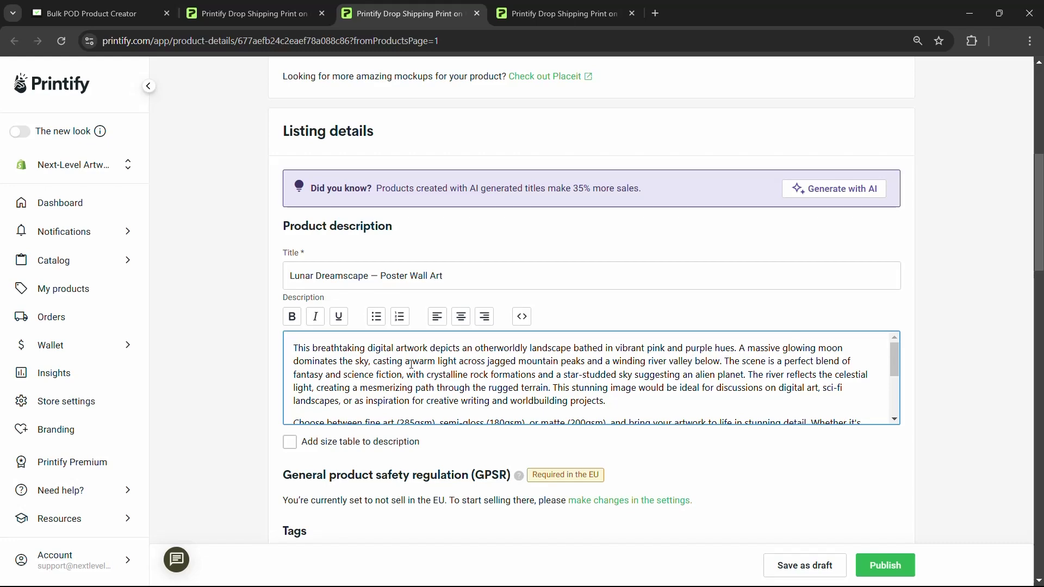
{"action": "scroll", "coordinate": [520, 363], "scroll_direction": "up", "scroll_amount": 6}
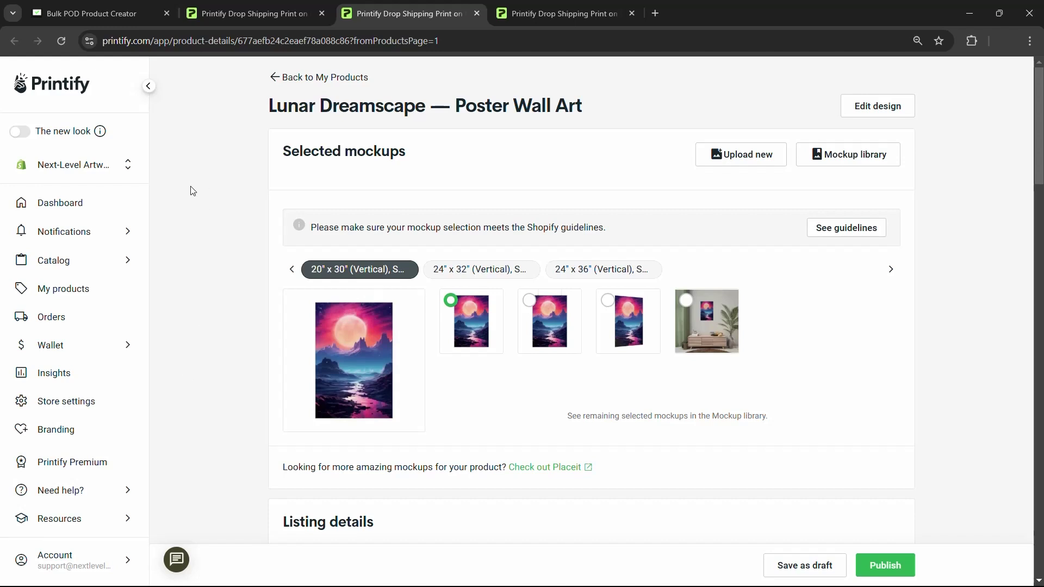
{"action": "scroll", "coordinate": [206, 212], "scroll_direction": "down", "scroll_amount": 8}
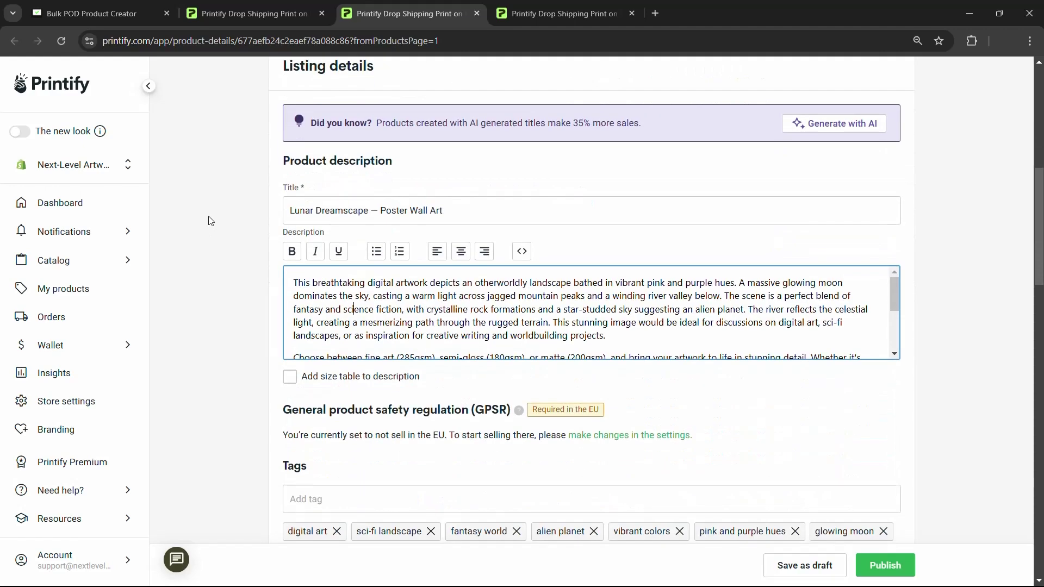
{"action": "scroll", "coordinate": [208, 221], "scroll_direction": "up", "scroll_amount": 8}
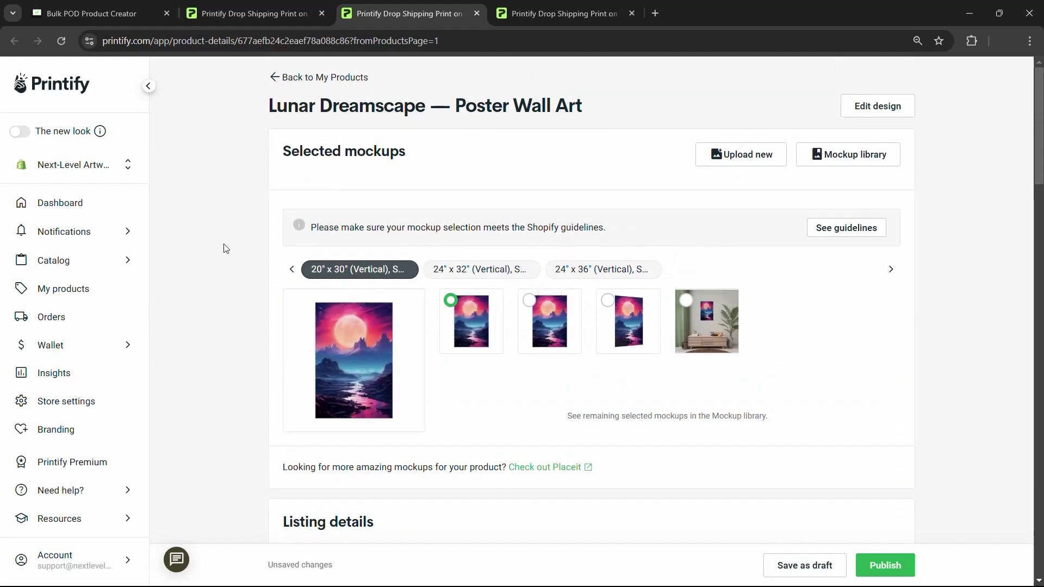
{"action": "scroll", "coordinate": [214, 245], "scroll_direction": "down", "scroll_amount": 12}
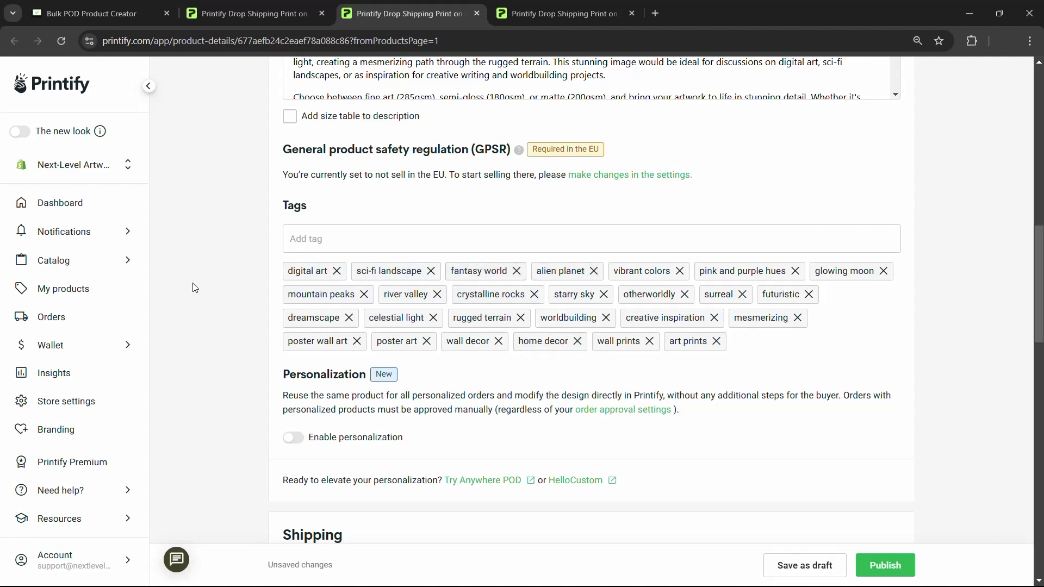
{"action": "scroll", "coordinate": [251, 279], "scroll_direction": "up", "scroll_amount": 12}
{"action": "scroll", "coordinate": [239, 305], "scroll_direction": "down", "scroll_amount": 15}
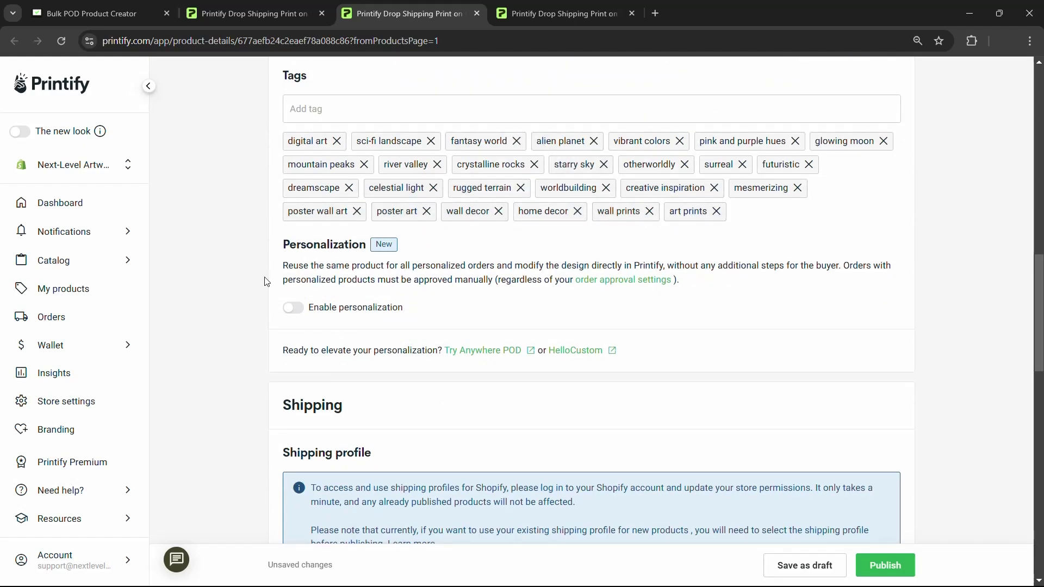
{"action": "scroll", "coordinate": [220, 247], "scroll_direction": "down", "scroll_amount": 10}
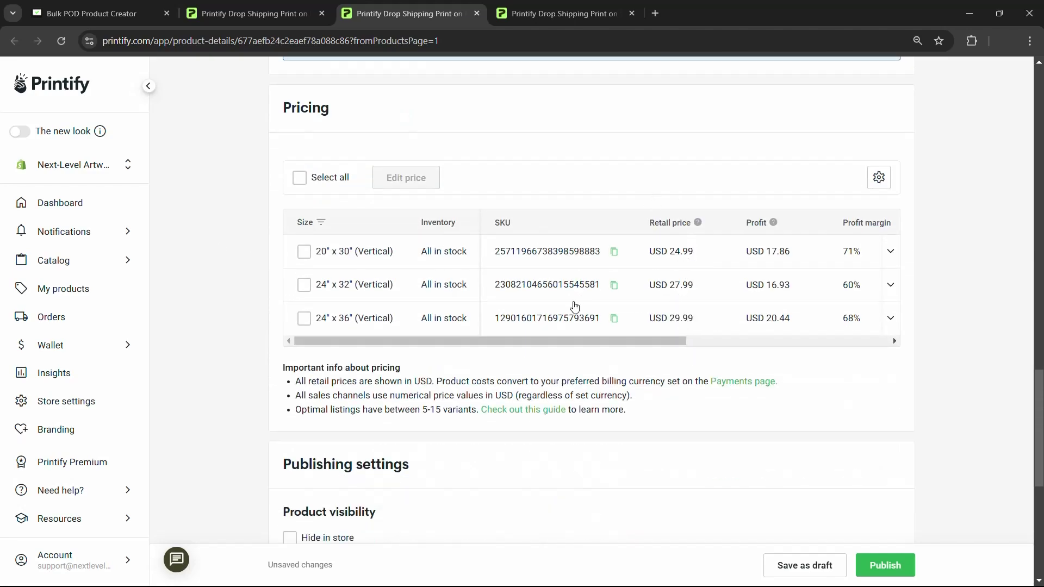
{"action": "scroll", "coordinate": [712, 262], "scroll_direction": "up", "scroll_amount": 1}
{"action": "scroll", "coordinate": [712, 261], "scroll_direction": "up", "scroll_amount": 15}
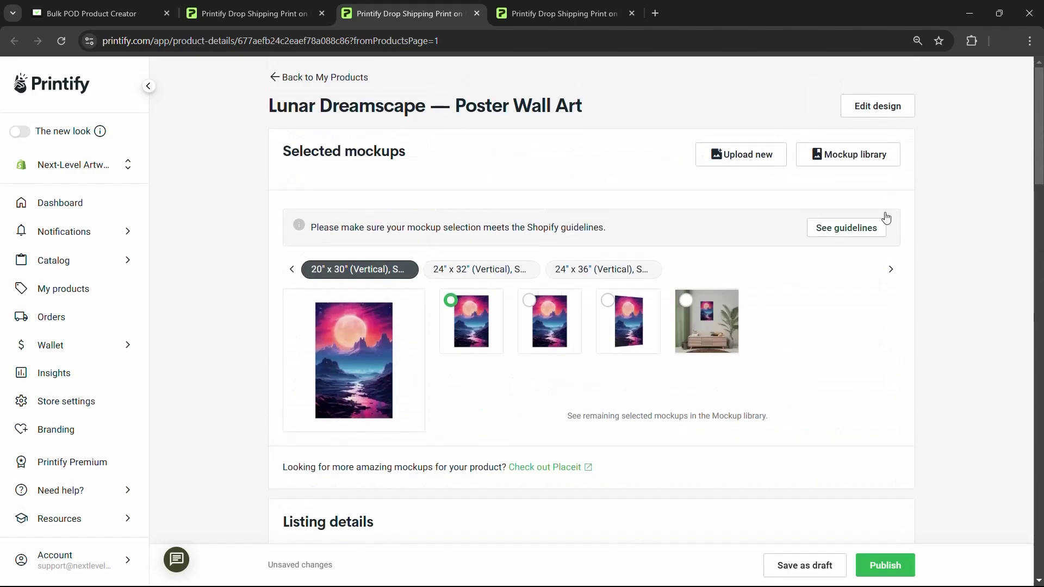
Open Lunar Dreamscape's design editor and compare the 24" x 32" and 24" x 36" artwork
{"action": "left_click", "coordinate": [886, 111]}
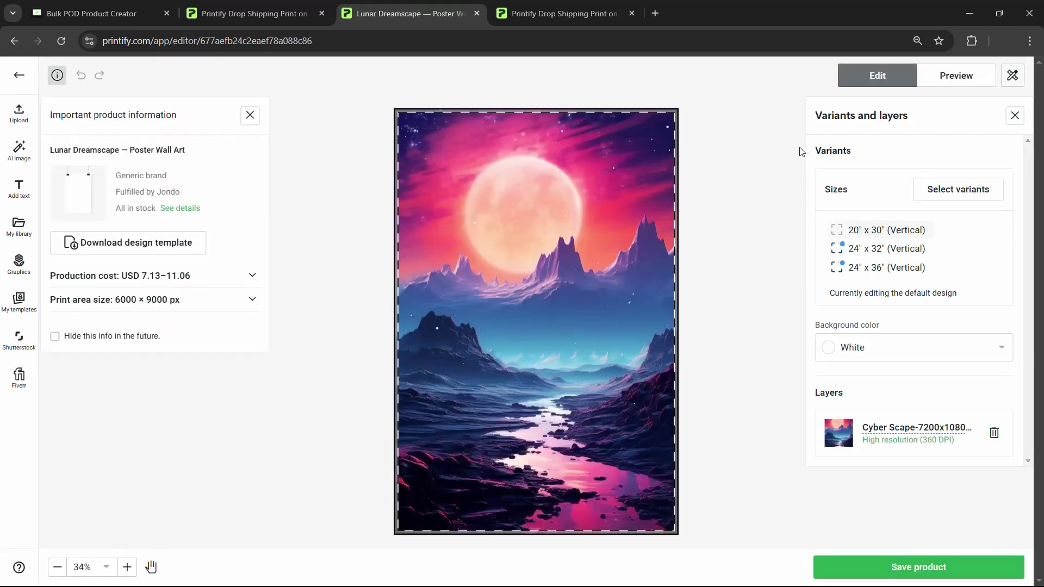
{"action": "left_click", "coordinate": [894, 270]}
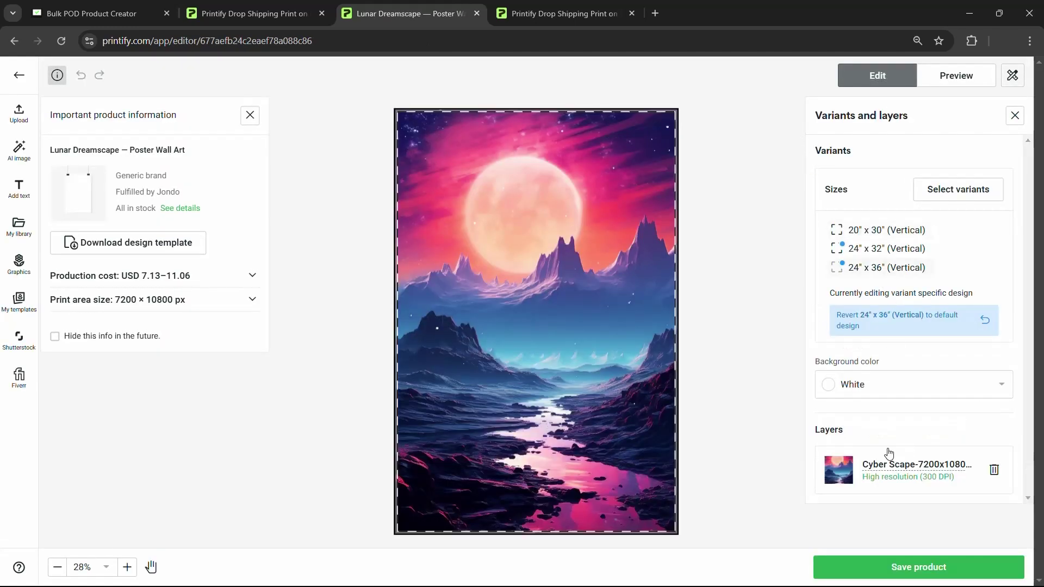
{"action": "left_click", "coordinate": [877, 250]}
{"action": "left_click", "coordinate": [895, 269]}
{"action": "left_click", "coordinate": [893, 254]}
{"action": "left_click", "coordinate": [890, 270]}
{"action": "left_click", "coordinate": [888, 252]}
{"action": "left_click", "coordinate": [888, 268]}
{"action": "left_click", "coordinate": [887, 251]}
Return to the Lunar Dreamscape editor and recheck the stretched artwork on both sizes
{"action": "key", "text": "ctrl+1"}
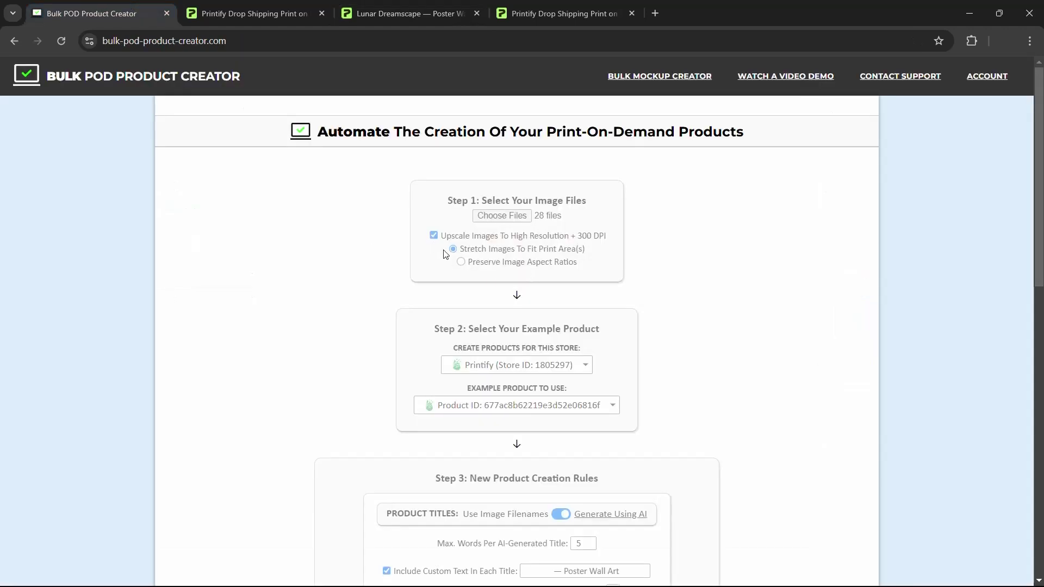
{"action": "key", "text": "ctrl+4"}
{"action": "key", "text": "ctrl+3"}
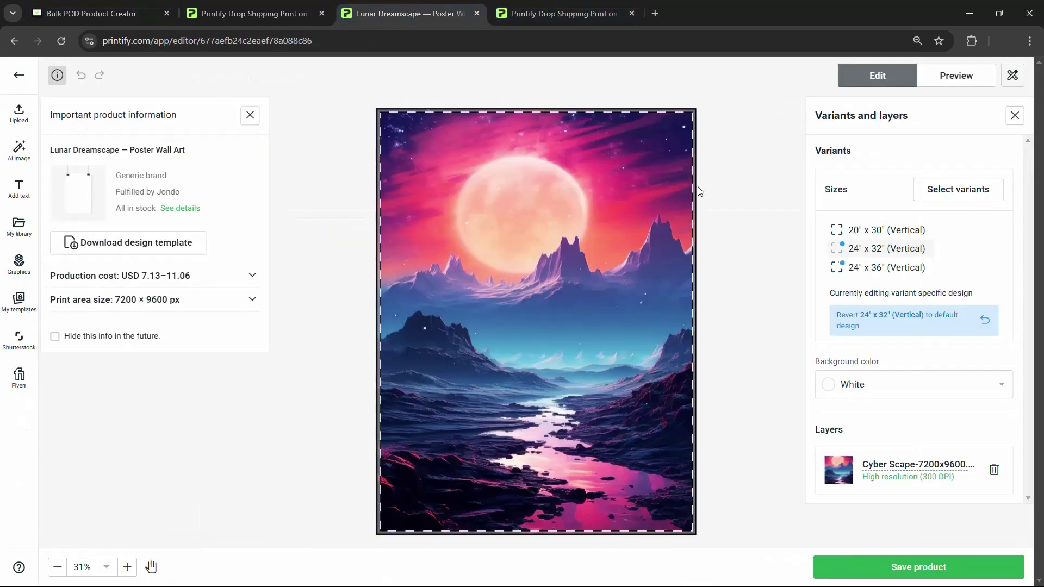
{"action": "left_click", "coordinate": [883, 270]}
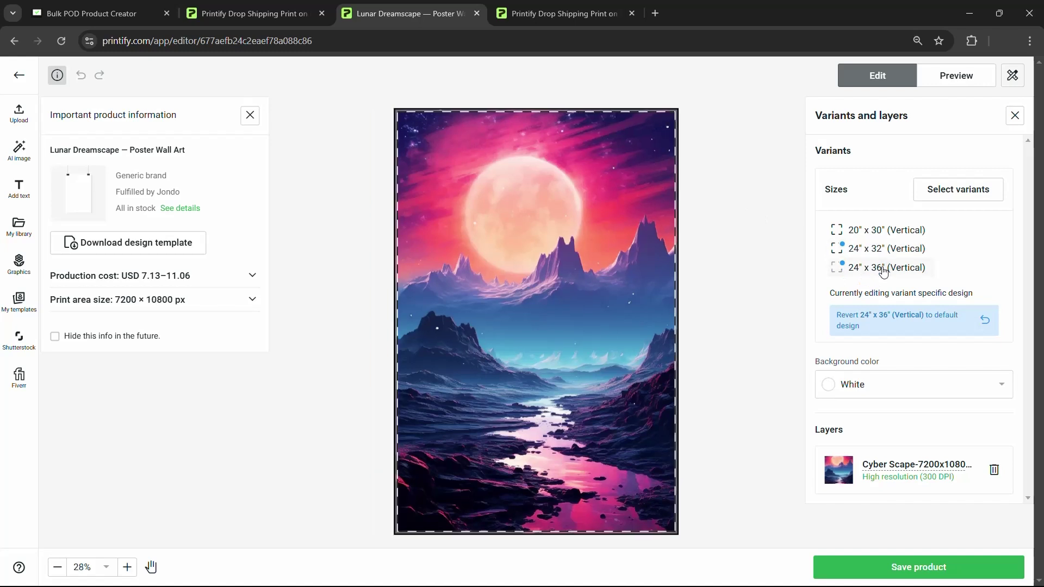
{"action": "left_click", "coordinate": [872, 253]}
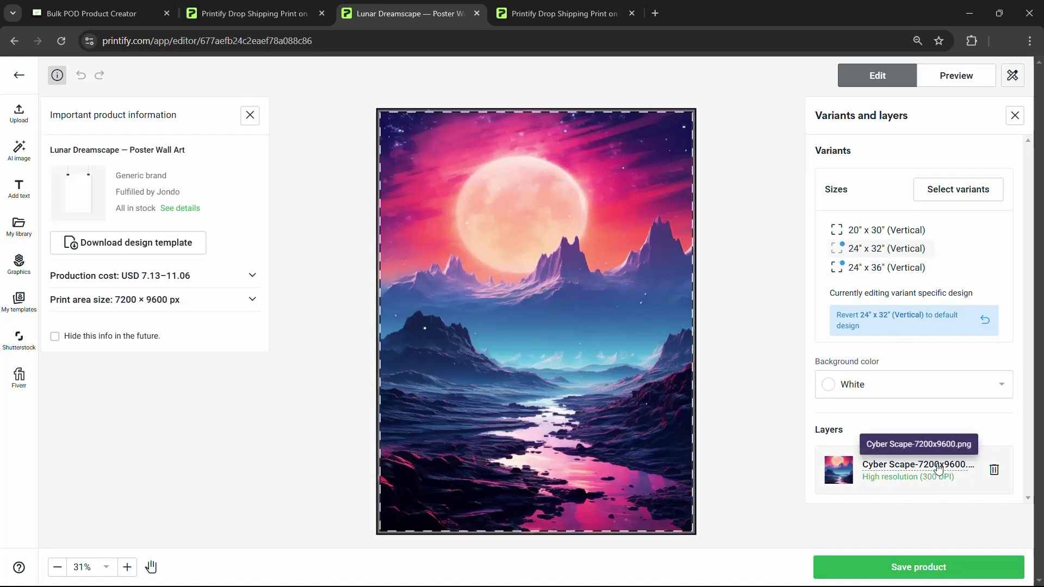
{"action": "left_click", "coordinate": [886, 267]}
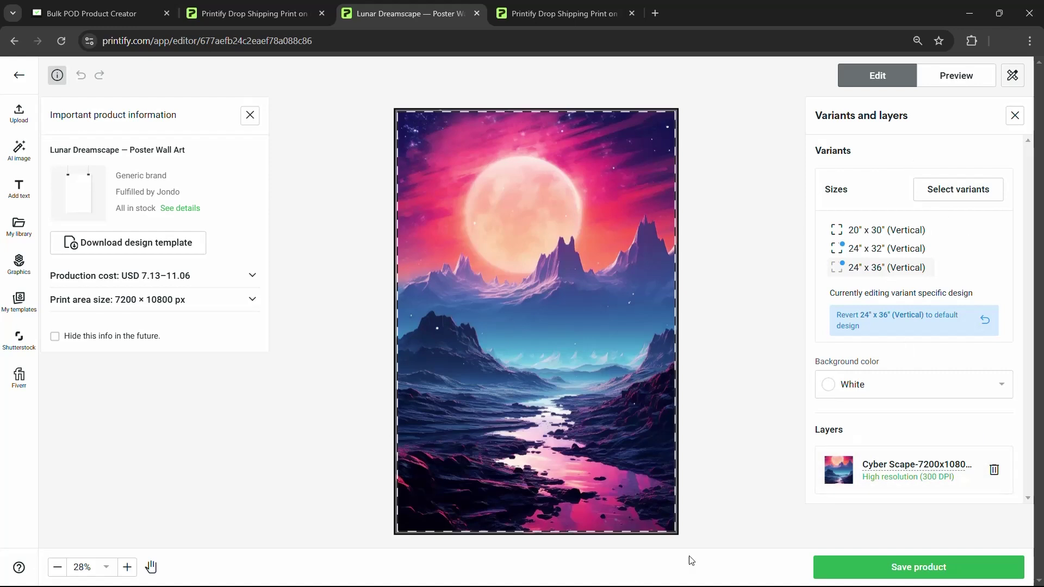
Scroll through the Aurora's Dance product page, then go back to the My Products list
{"action": "left_click", "coordinate": [887, 249]}
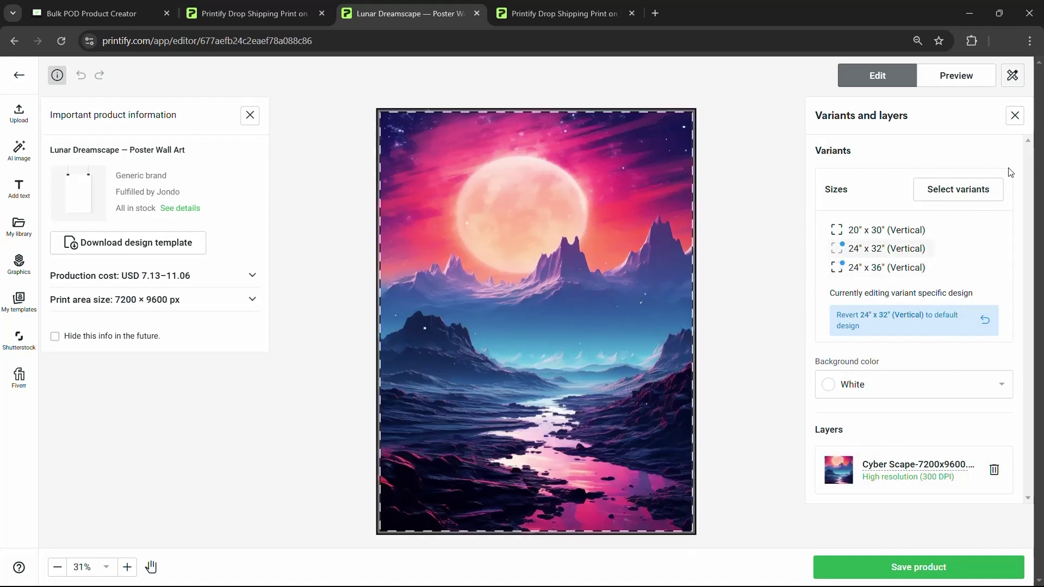
{"action": "left_click", "coordinate": [550, 11]}
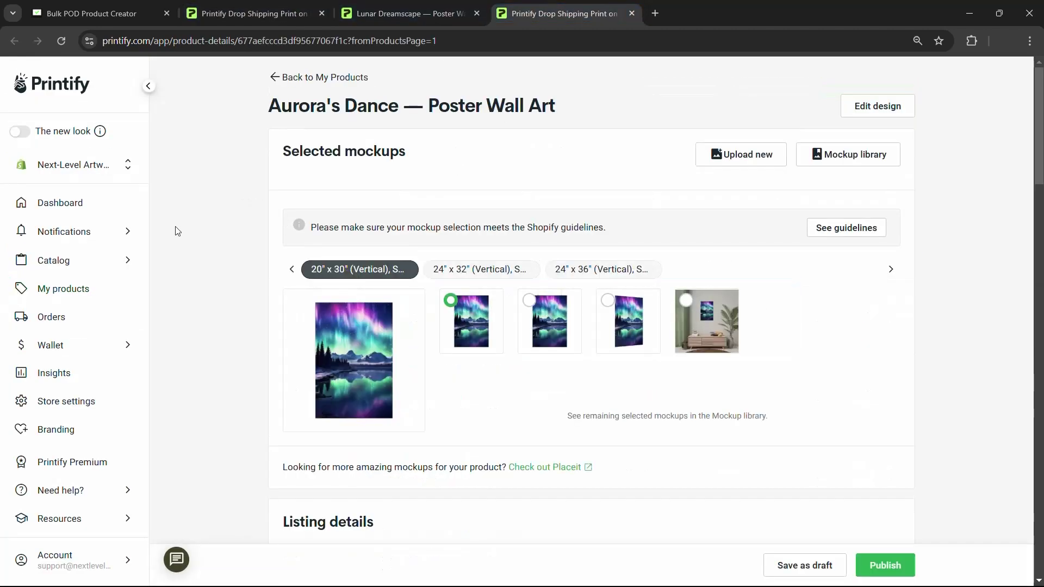
{"action": "scroll", "coordinate": [505, 161], "scroll_direction": "down", "scroll_amount": 3}
{"action": "scroll", "coordinate": [505, 162], "scroll_direction": "down", "scroll_amount": 4}
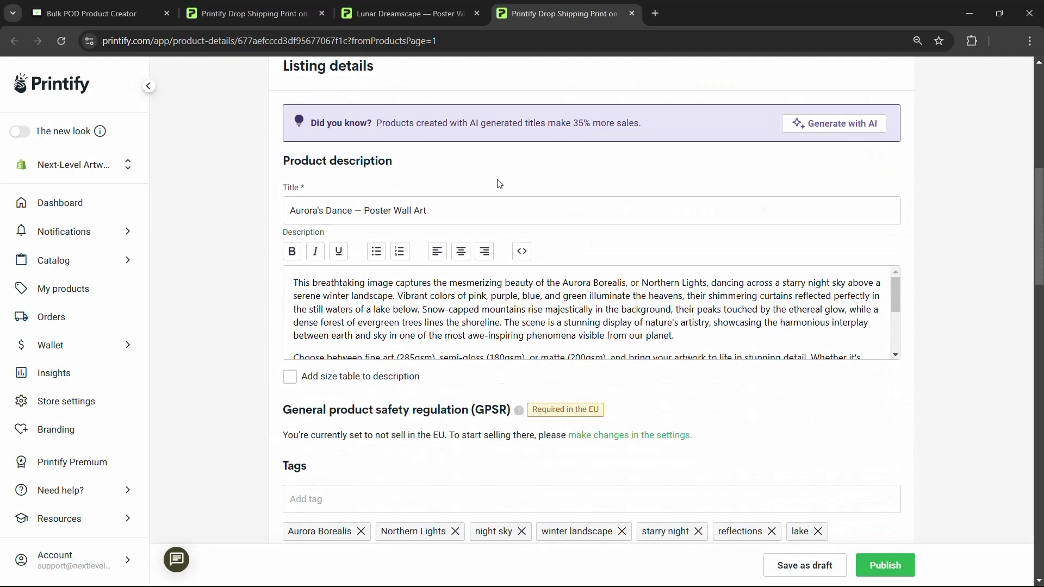
{"action": "scroll", "coordinate": [510, 374], "scroll_direction": "up", "scroll_amount": 2}
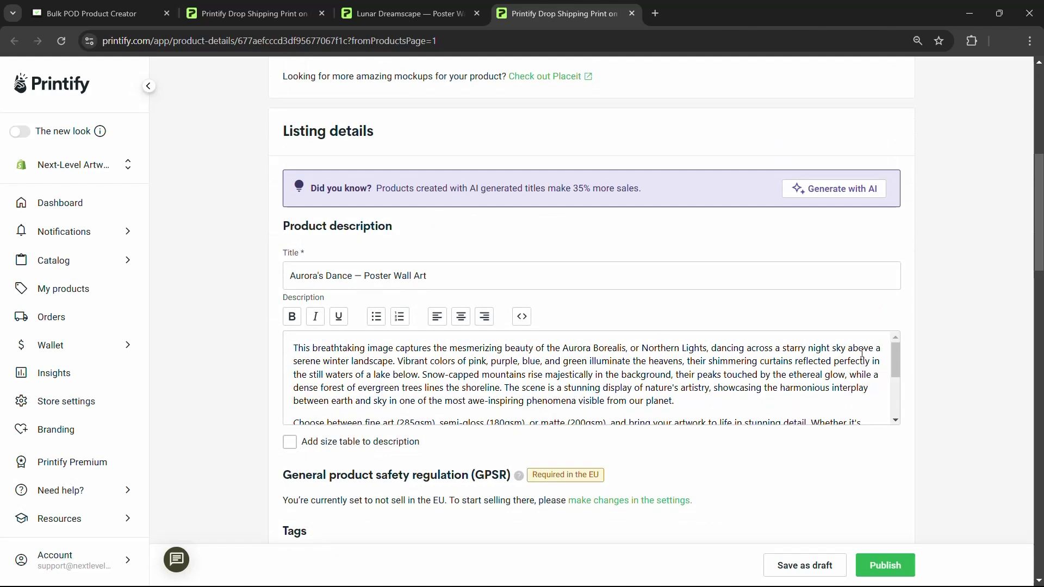
{"action": "scroll", "coordinate": [551, 360], "scroll_direction": "up", "scroll_amount": 2}
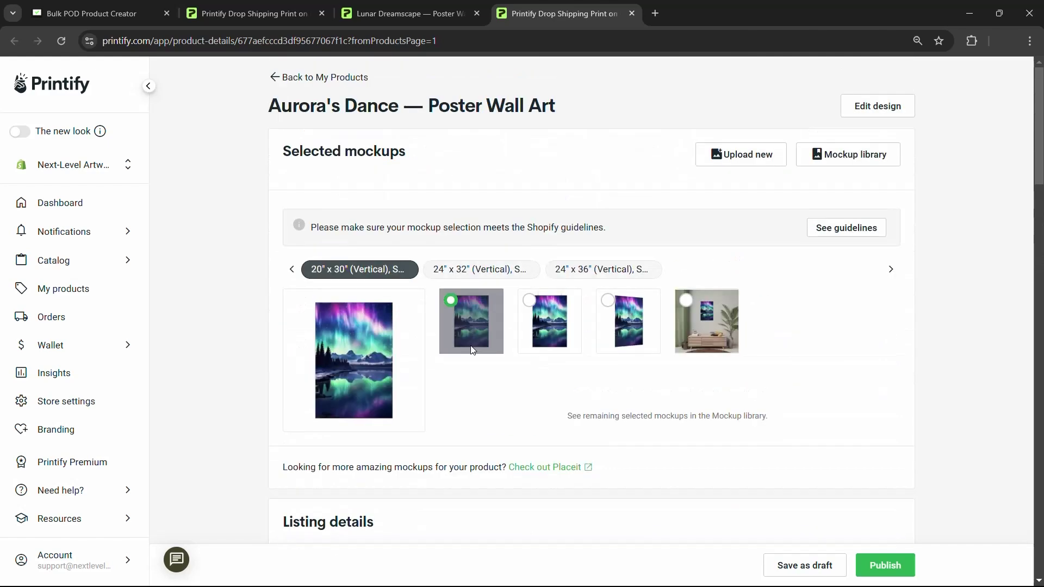
{"action": "scroll", "coordinate": [225, 233], "scroll_direction": "down", "scroll_amount": 15}
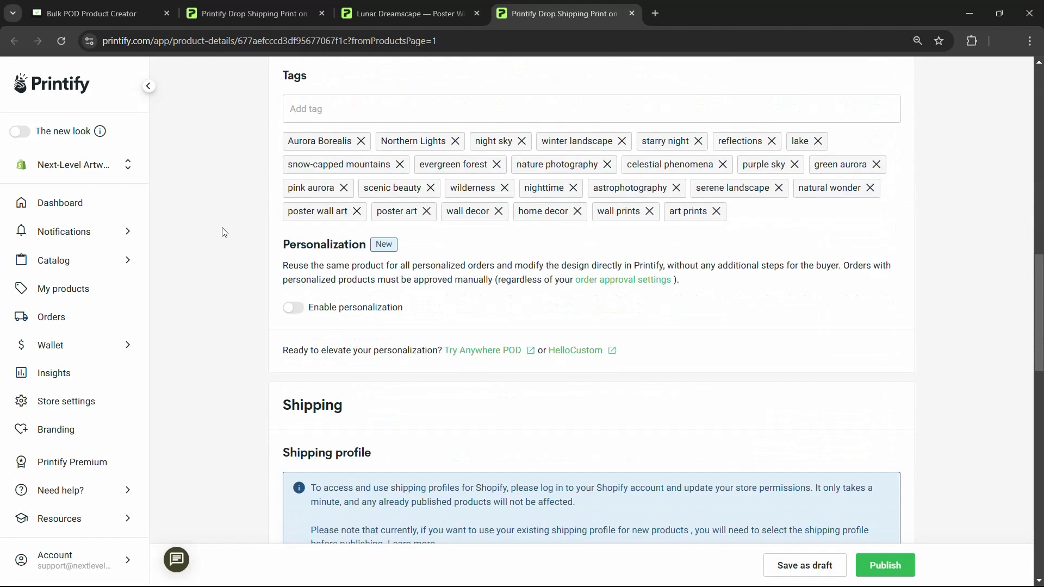
{"action": "scroll", "coordinate": [222, 231], "scroll_direction": "up", "scroll_amount": 15}
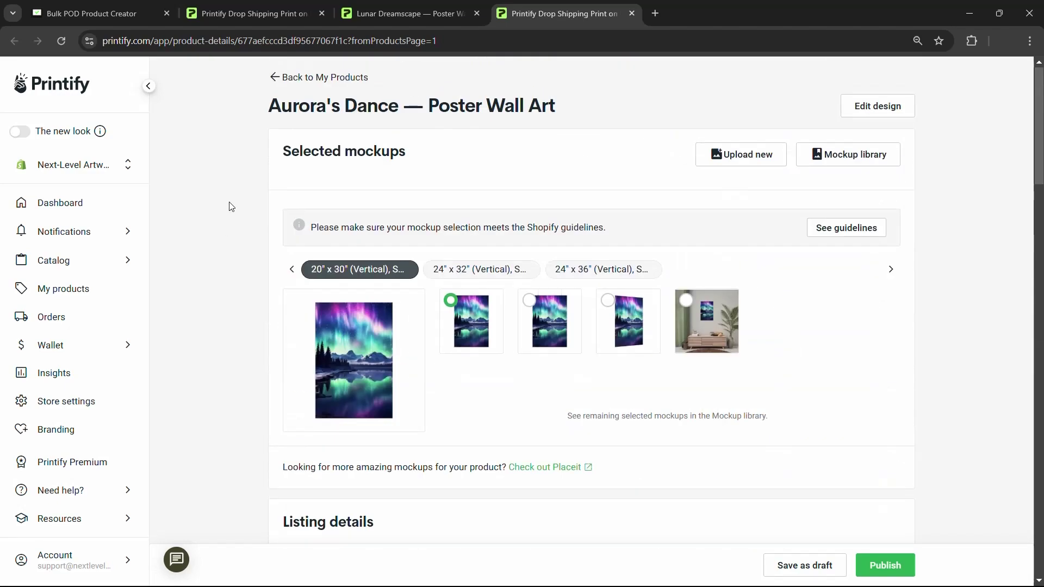
{"action": "key", "text": "ctrl+2"}
From My Products, open Hellfire Demon and Demonic Apparition each in a new tab
{"action": "scroll", "coordinate": [211, 244], "scroll_direction": "down", "scroll_amount": 3}
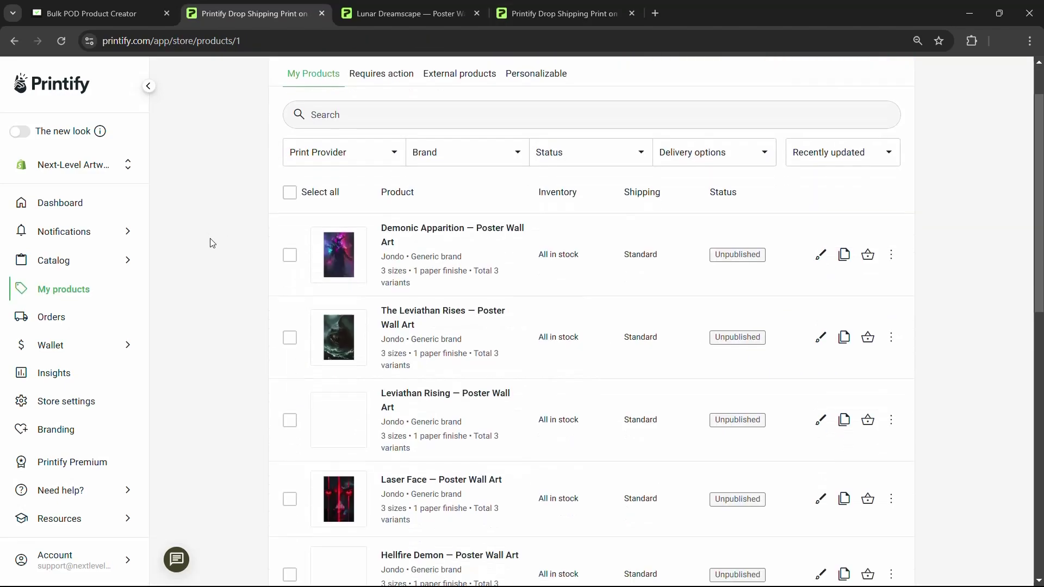
{"action": "scroll", "coordinate": [212, 244], "scroll_direction": "down", "scroll_amount": 9}
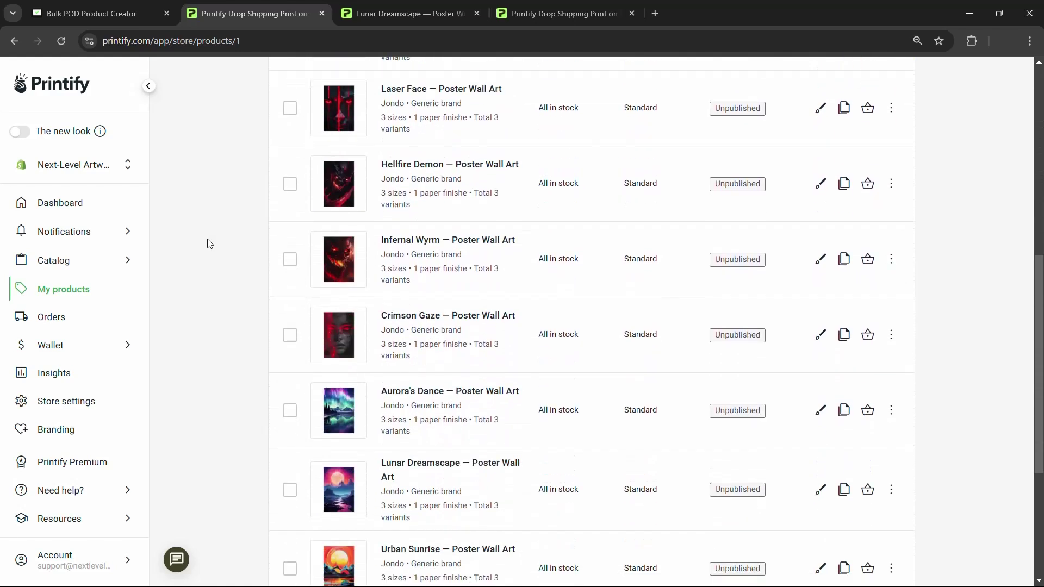
{"action": "scroll", "coordinate": [209, 244], "scroll_direction": "down", "scroll_amount": 2}
{"action": "scroll", "coordinate": [210, 244], "scroll_direction": "up", "scroll_amount": 5}
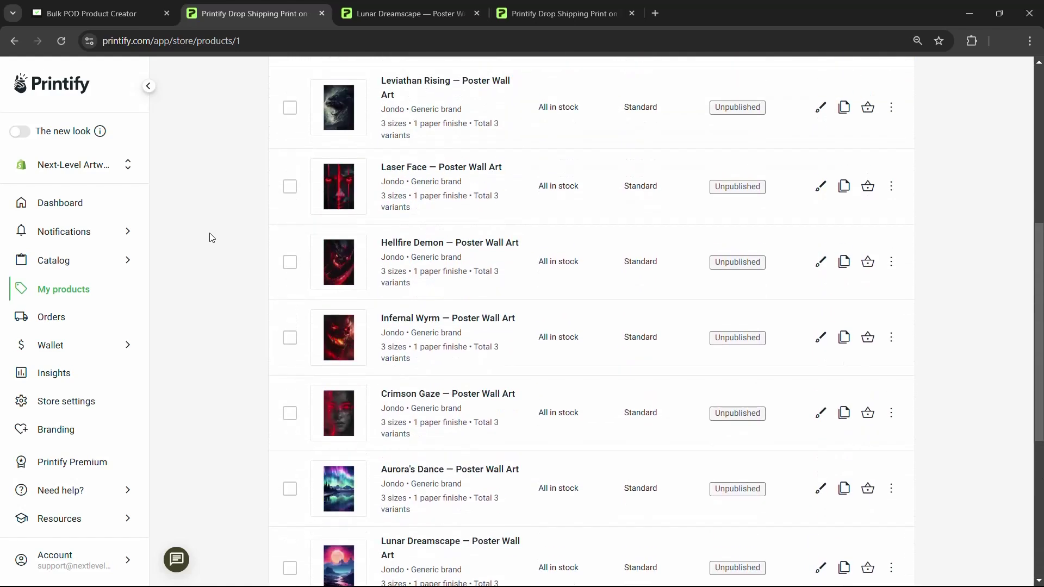
{"action": "scroll", "coordinate": [392, 296], "scroll_direction": "up", "scroll_amount": 2}
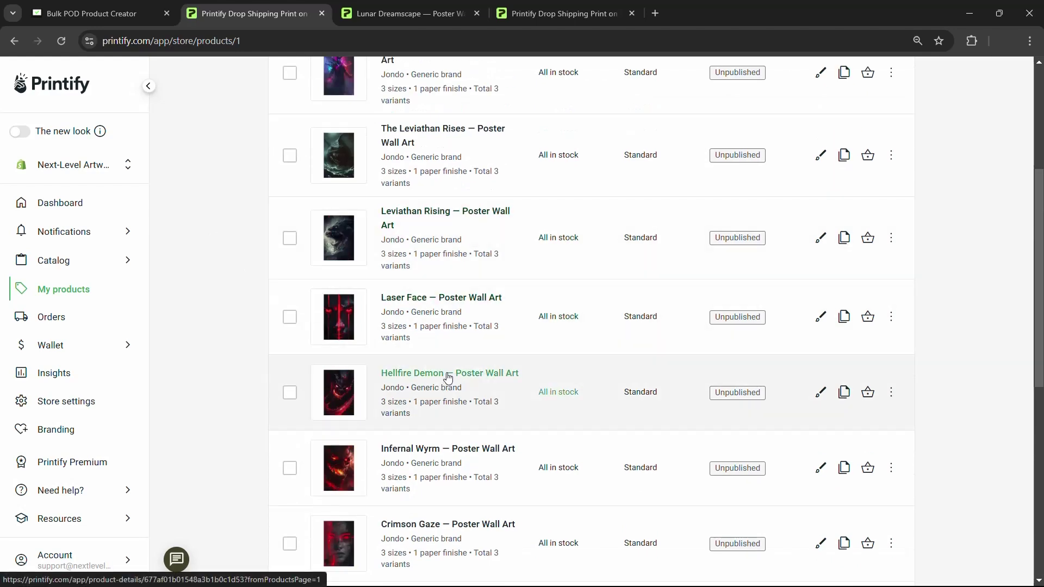
{"action": "right_click", "coordinate": [445, 374]}
{"action": "left_click", "coordinate": [463, 391]}
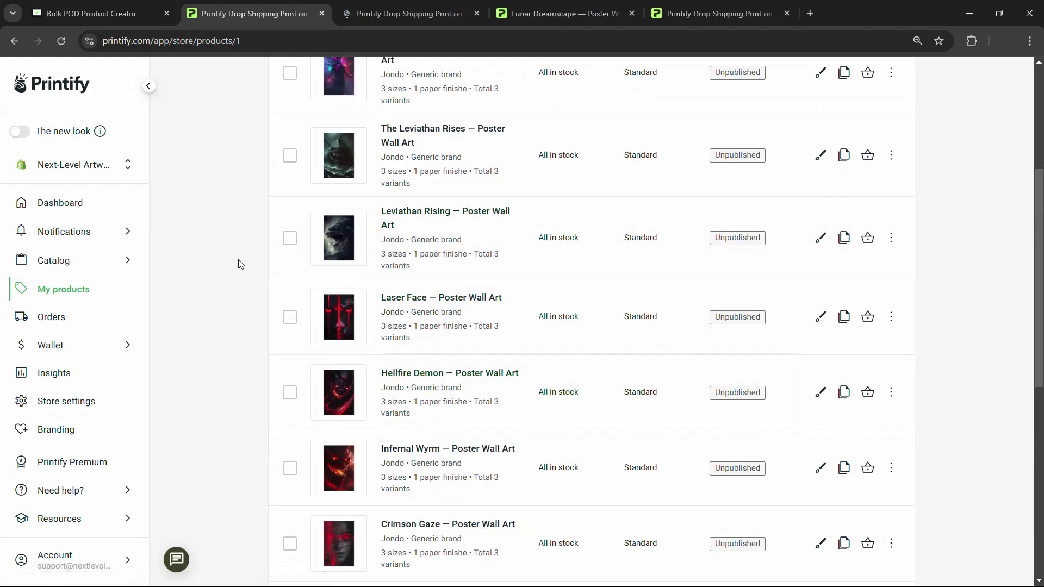
{"action": "scroll", "coordinate": [238, 263], "scroll_direction": "up", "scroll_amount": 2}
{"action": "scroll", "coordinate": [238, 263], "scroll_direction": "up", "scroll_amount": 1}
{"action": "right_click", "coordinate": [467, 240]}
{"action": "left_click", "coordinate": [478, 256]}
Scroll the Hellfire Demon listing and compare it against the creator's title and description rules
{"action": "left_click", "coordinate": [392, 16]}
{"action": "scroll", "coordinate": [547, 243], "scroll_direction": "down", "scroll_amount": 1}
{"action": "scroll", "coordinate": [532, 346], "scroll_direction": "down", "scroll_amount": 5}
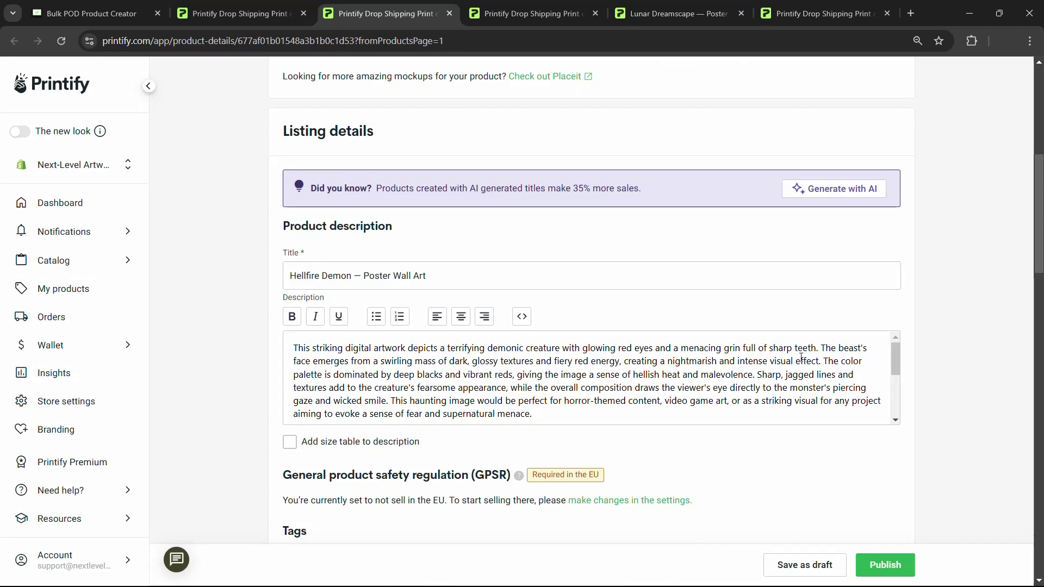
{"action": "scroll", "coordinate": [930, 247], "scroll_direction": "up", "scroll_amount": 7}
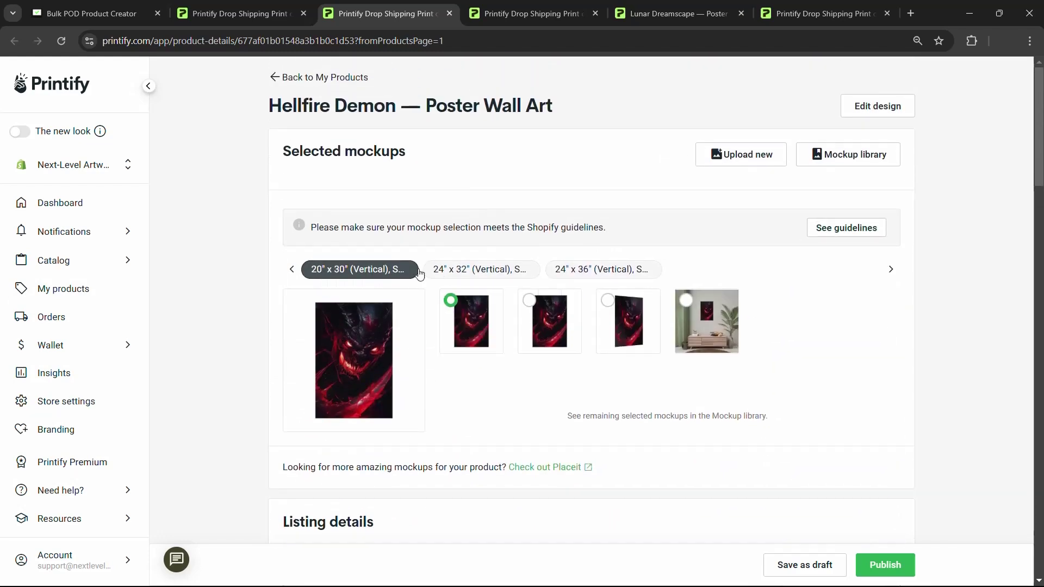
{"action": "left_click", "coordinate": [131, 11]}
{"action": "scroll", "coordinate": [264, 260], "scroll_direction": "down", "scroll_amount": 6}
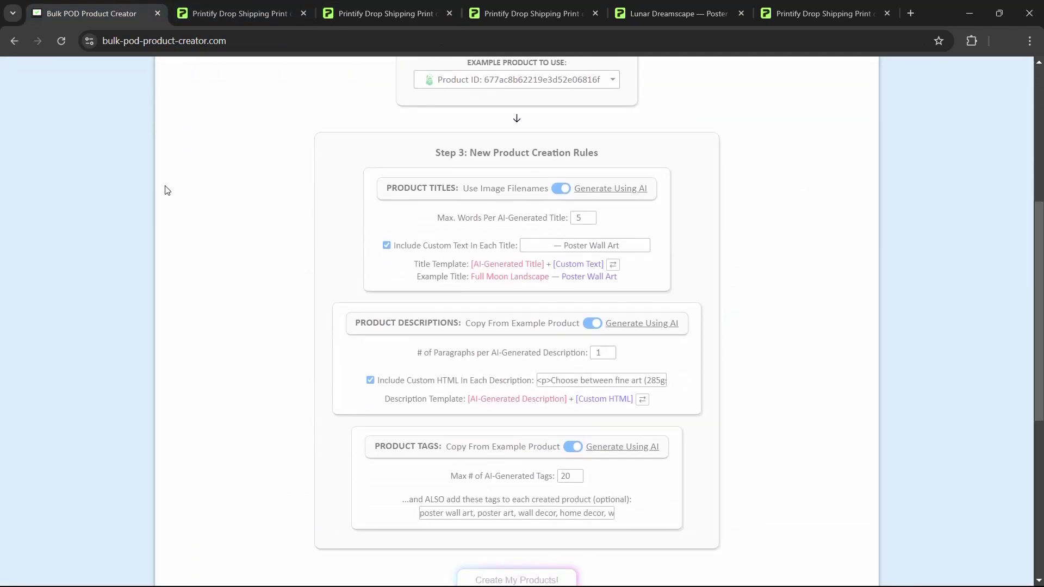
{"action": "left_click", "coordinate": [346, 6]}
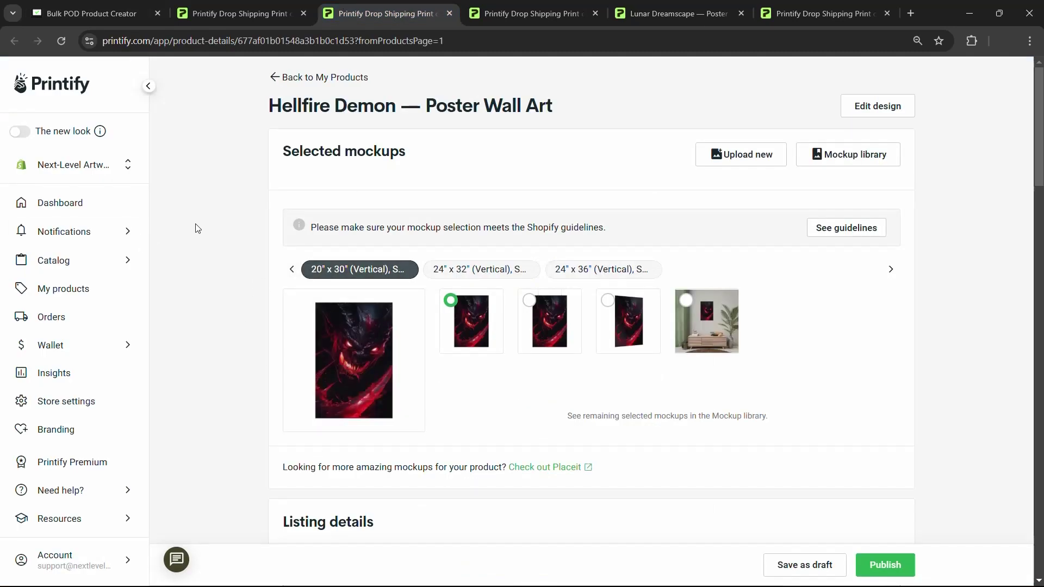
Scroll through the Demonic Apparition listing's AI description and tags, then go back to the Bulk POD Product Creator
{"action": "left_click", "coordinate": [484, 6]}
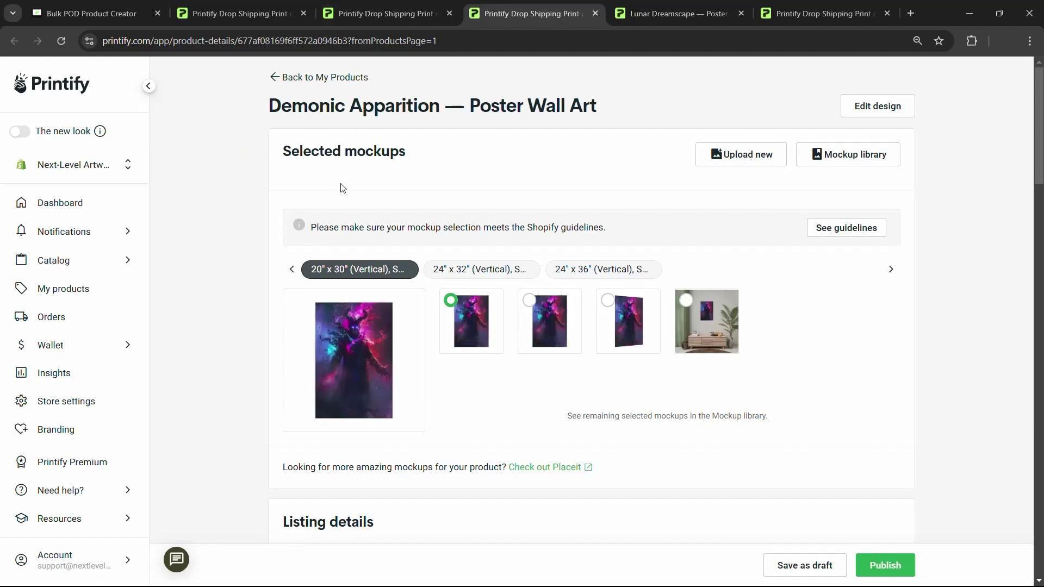
{"action": "scroll", "coordinate": [249, 256], "scroll_direction": "down", "scroll_amount": 8}
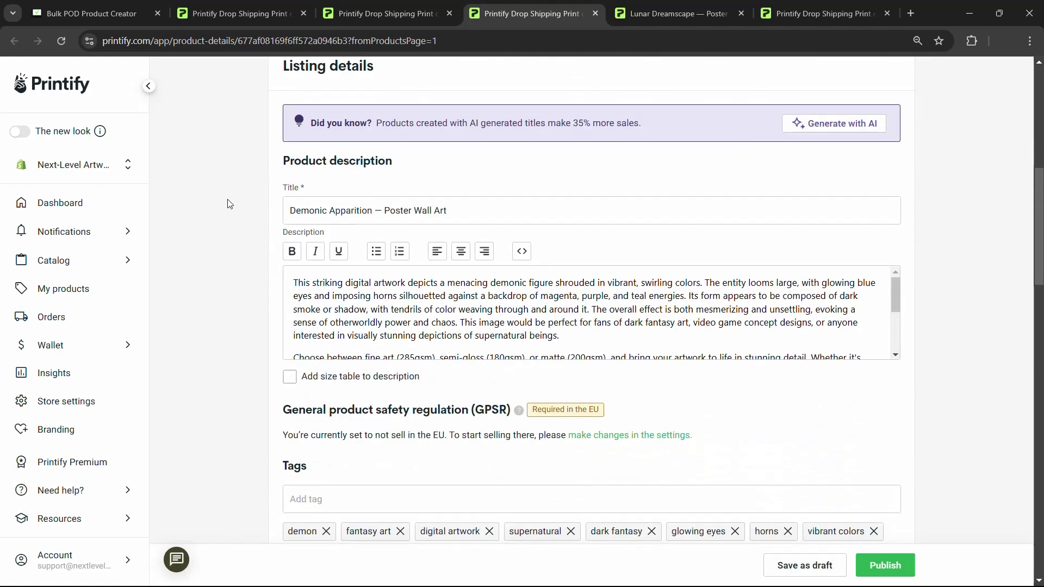
{"action": "scroll", "coordinate": [249, 212], "scroll_direction": "up", "scroll_amount": 7}
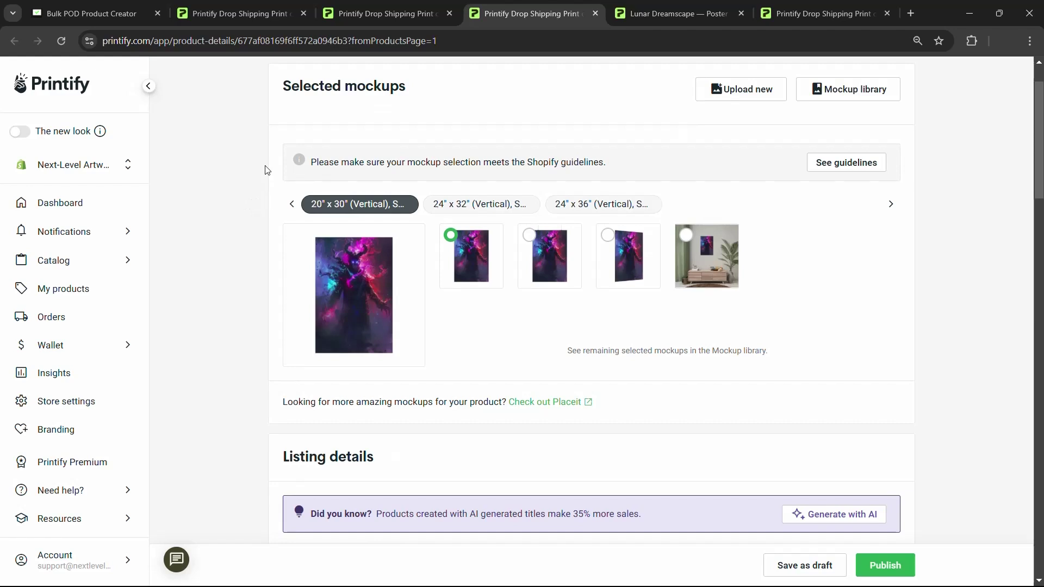
{"action": "scroll", "coordinate": [250, 186], "scroll_direction": "down", "scroll_amount": 6}
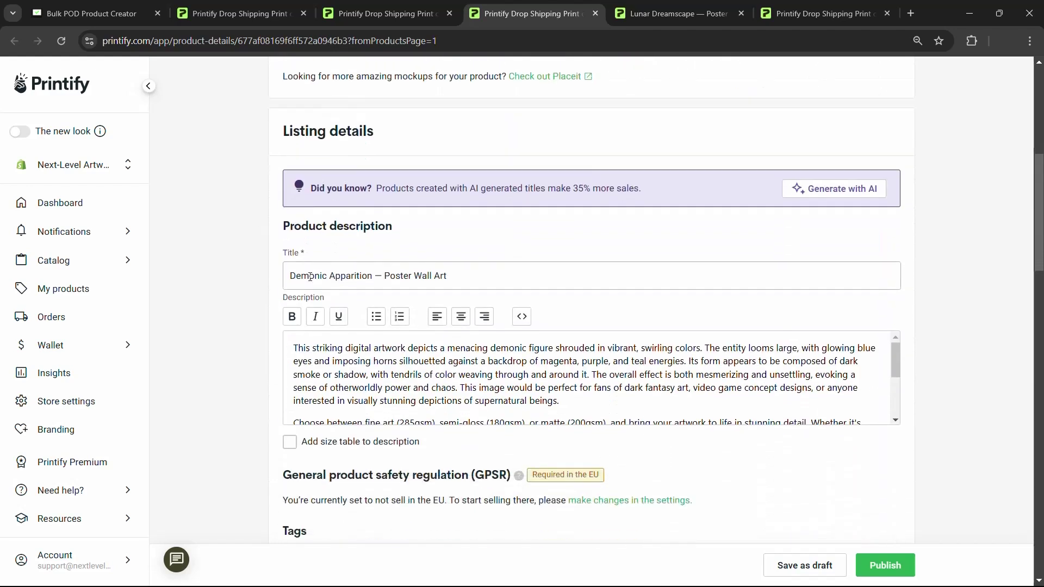
{"action": "left_click", "coordinate": [93, 13]}
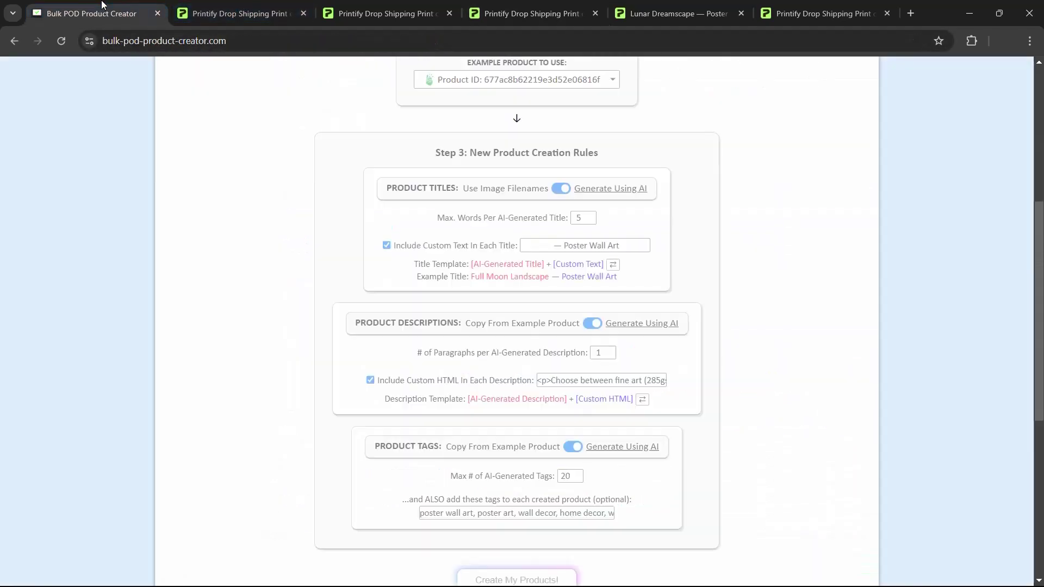
{"action": "left_click", "coordinate": [530, 13]}
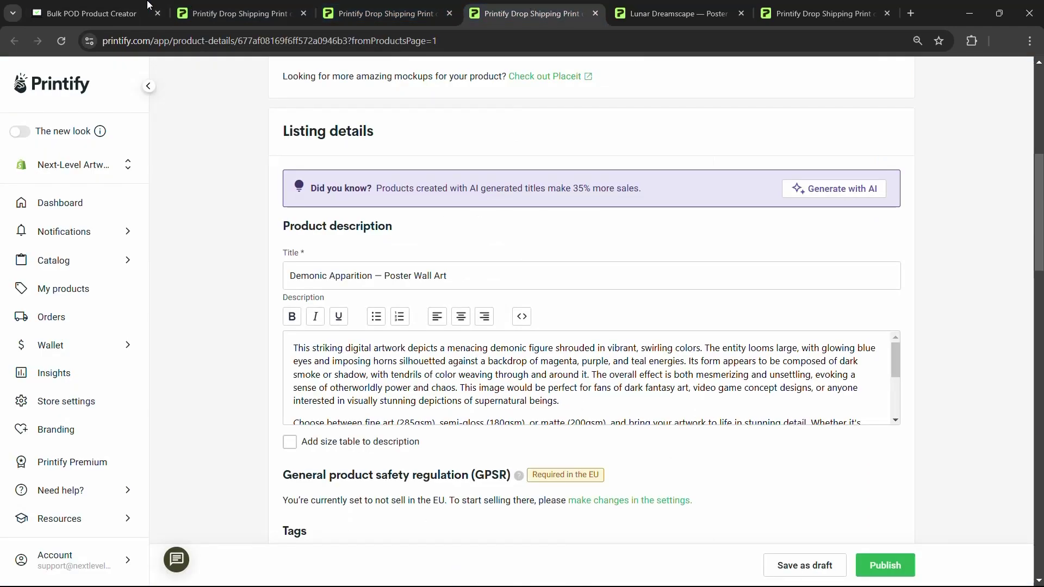
{"action": "left_click", "coordinate": [118, 5]}
{"action": "scroll", "coordinate": [448, 228], "scroll_direction": "up", "scroll_amount": 8}
Enlarge the thumbnails in the ARTWORK IMAGES 3 folder
{"action": "key", "text": "alt+Tab"}
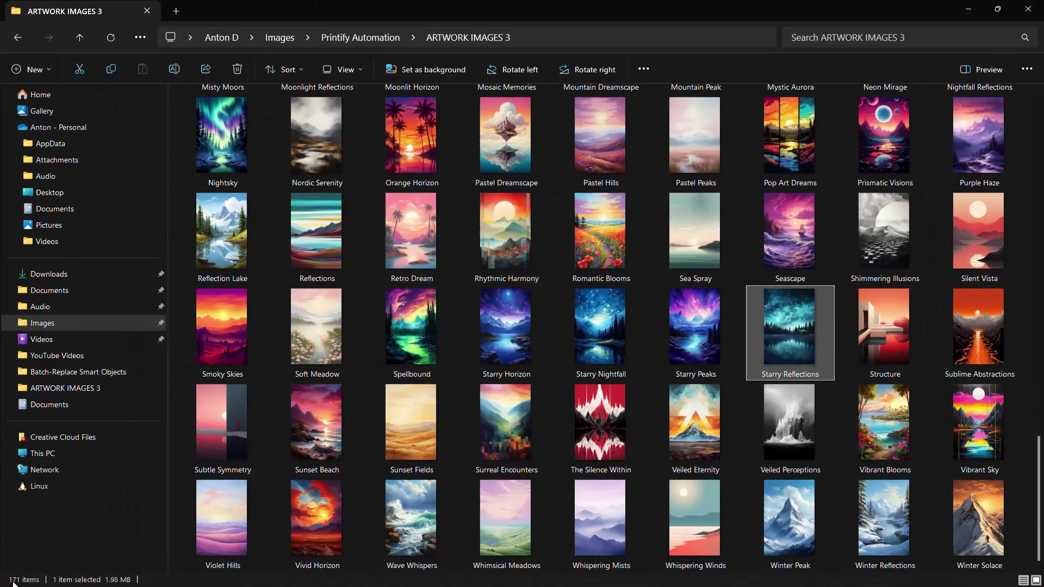
{"action": "scroll", "coordinate": [585, 391], "scroll_direction": "up", "scroll_amount": 15}
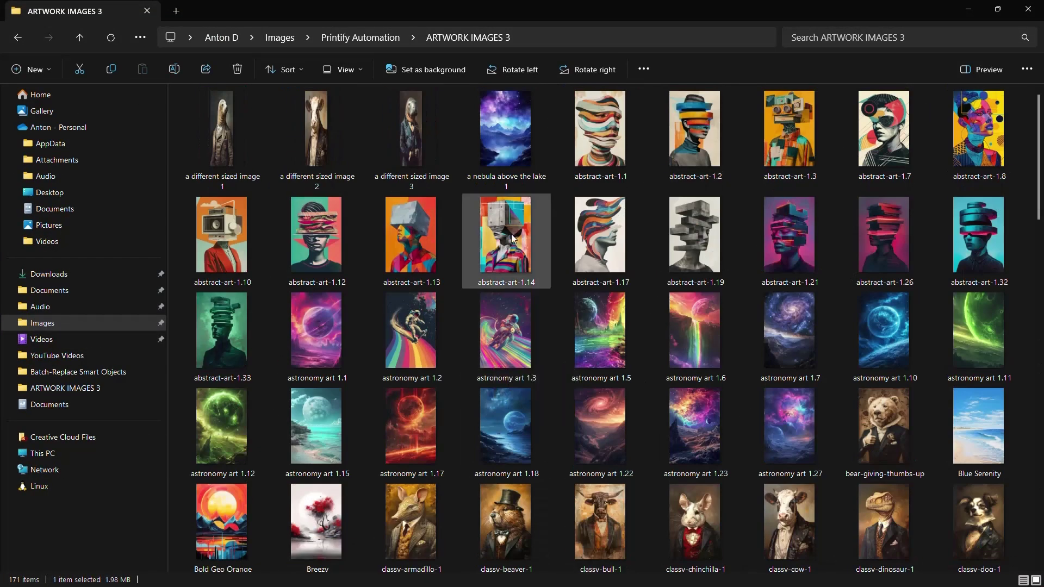
{"action": "scroll", "coordinate": [429, 217], "scroll_direction": "up", "scroll_amount": 2}
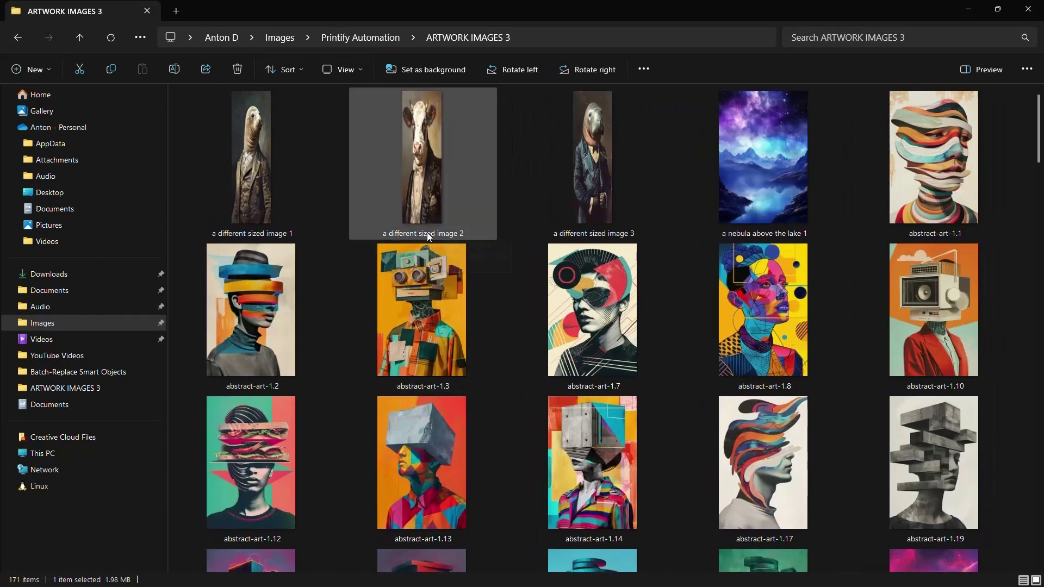
Select the entire AI-written description on the Hellfire Demon listing
{"action": "key", "text": "alt+Tab"}
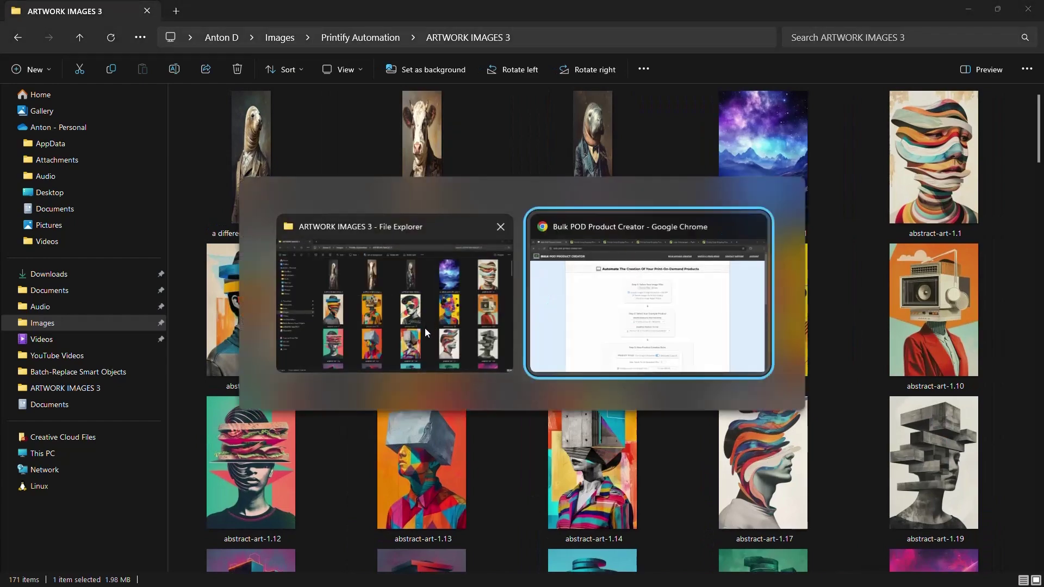
{"action": "left_click", "coordinate": [383, 4]}
{"action": "double_click", "coordinate": [577, 402]}
{"action": "key", "text": "ctrl+a"}
Replace the Hellfire Demon description with poster-spec text plus an opening about the demonic creature's glowing red-orange eyes
{"action": "key", "text": "ctrl+v"}
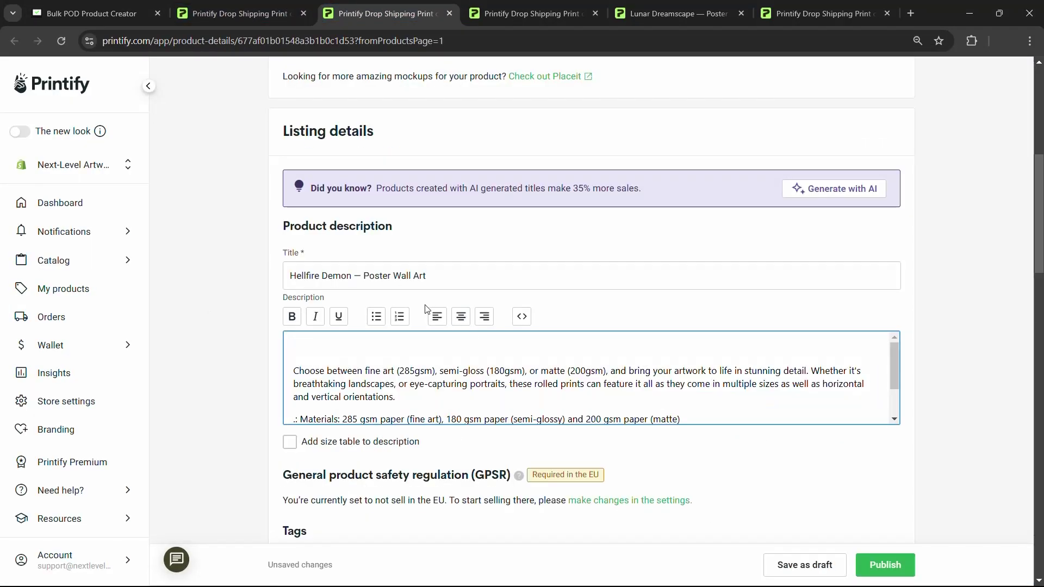
{"action": "scroll", "coordinate": [419, 305], "scroll_direction": "up", "scroll_amount": 7}
{"action": "scroll", "coordinate": [232, 266], "scroll_direction": "down", "scroll_amount": 5}
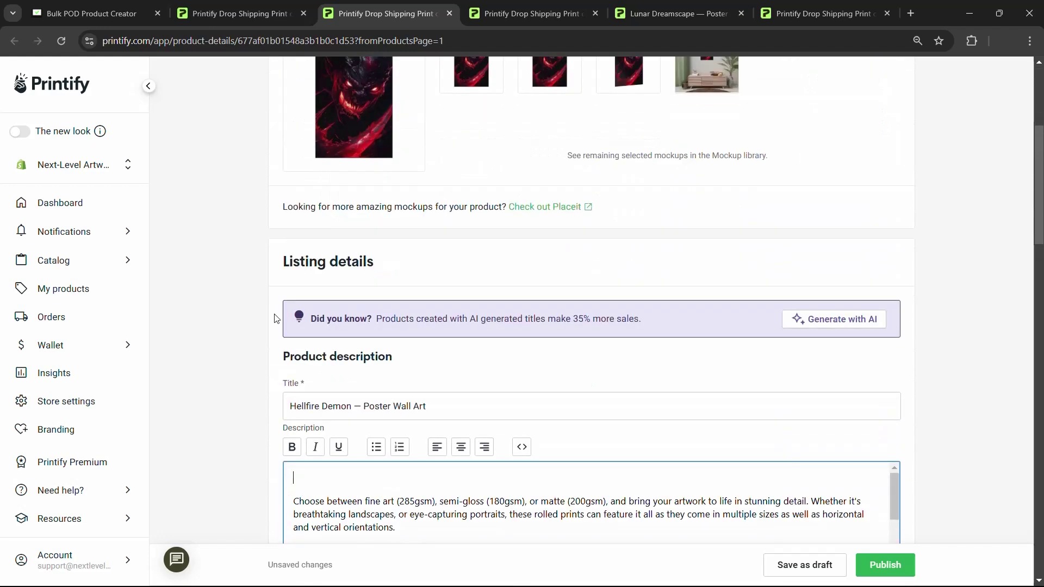
{"action": "type", "text": "This artwork piece features a demonic creature with glowing red-o"}
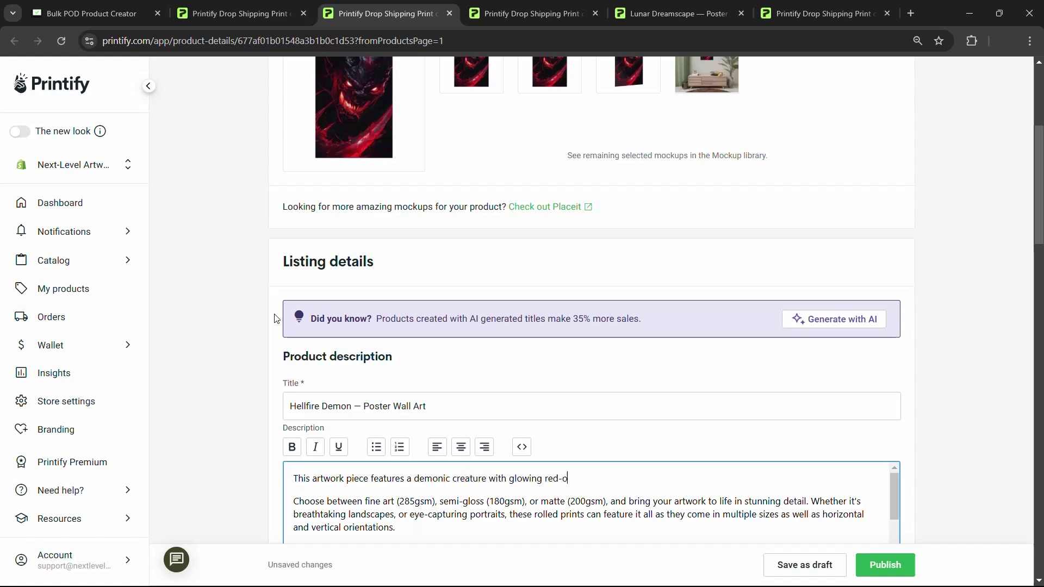
{"action": "type", "text": "range eyes and some innd of blade thing that's mayb"}
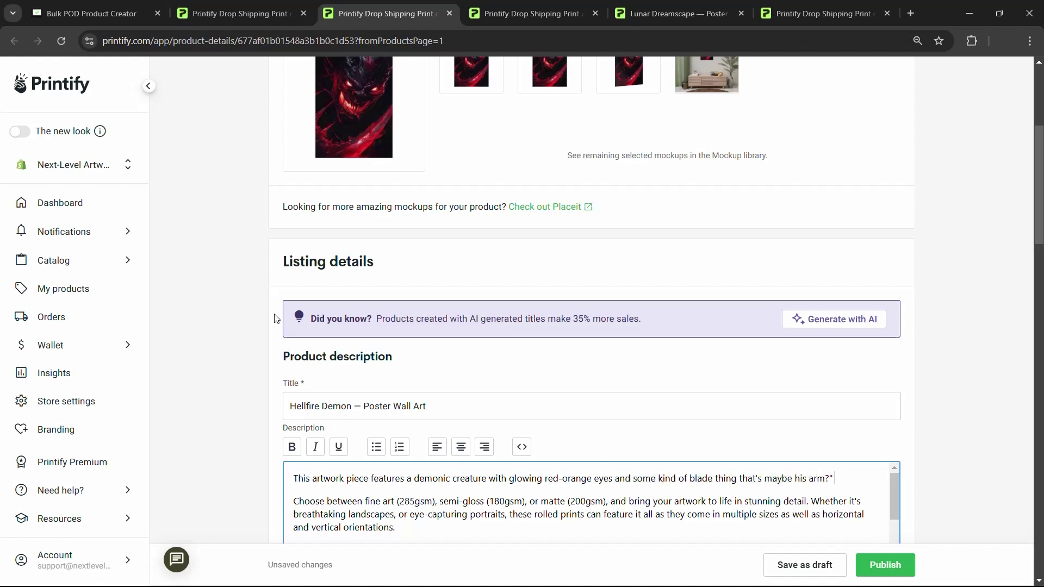
{"action": "type", "text": "e his arm? Or some kind of weapon? T"}
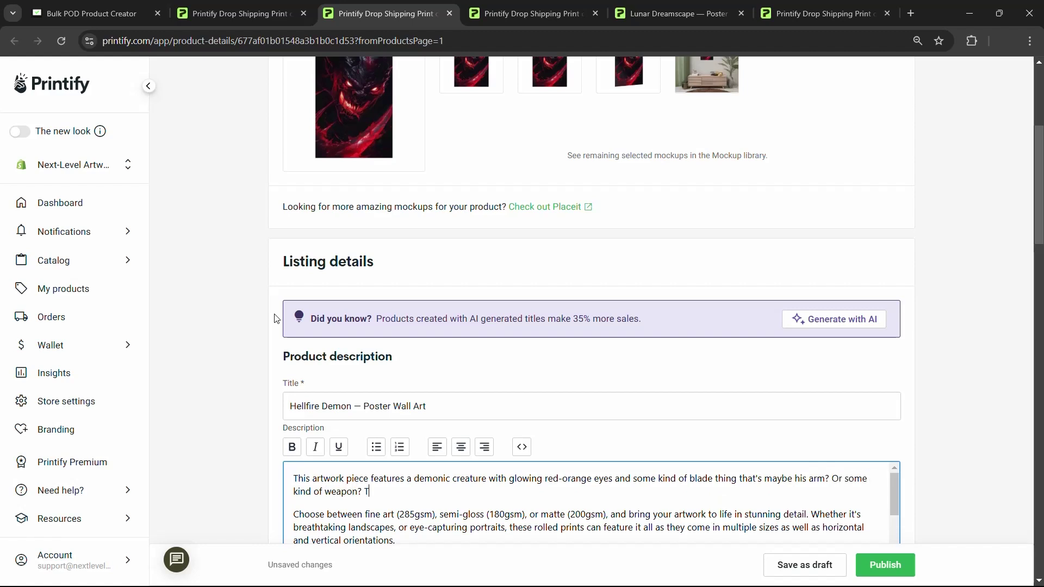
{"action": "type", "text": "his dark evil artwork piece is the perfe"}
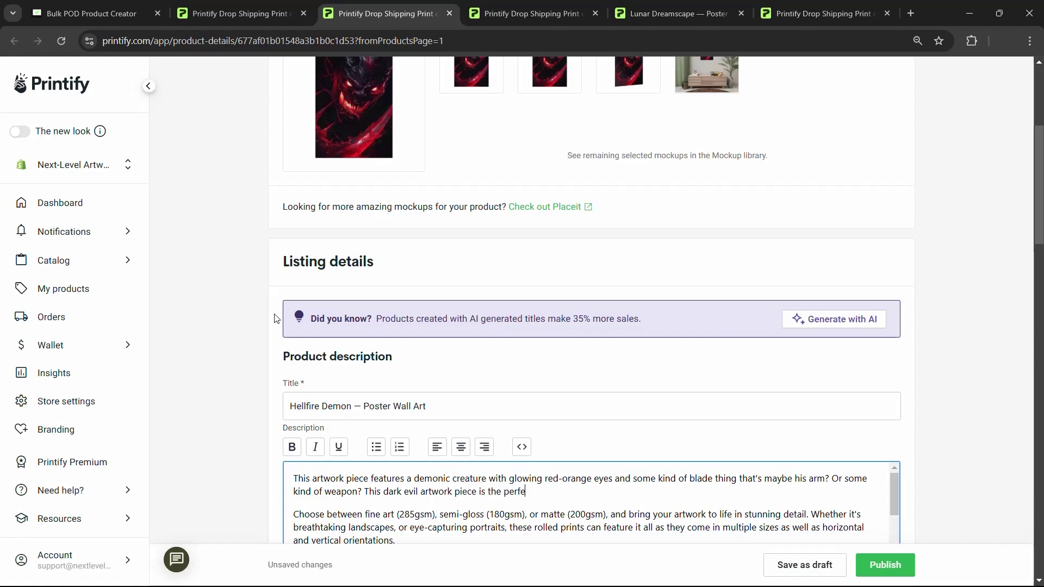
{"action": "type", "text": "ct fantasy"}
{"action": "key", "text": "alt+Tab"}
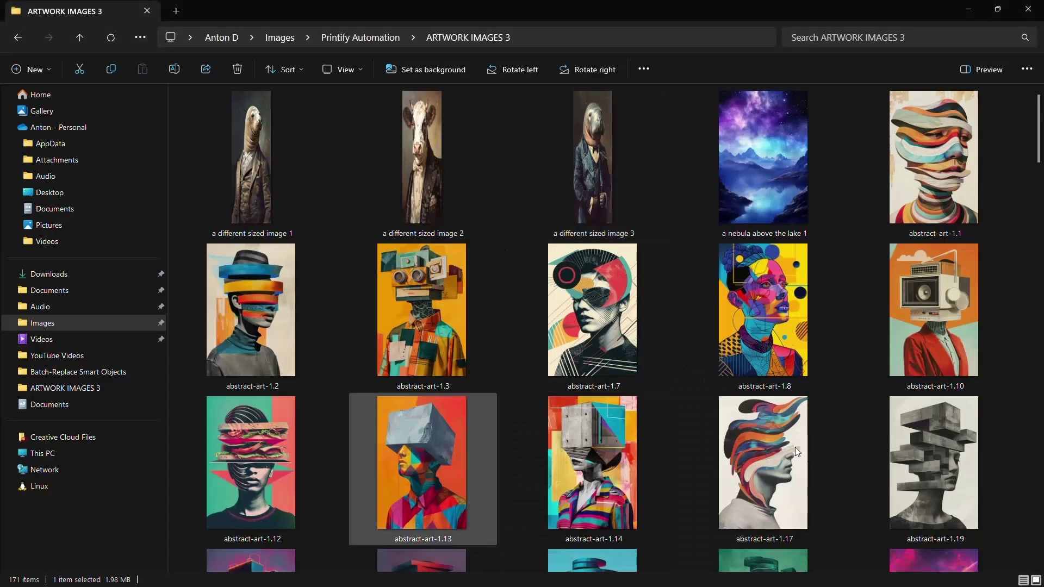
Look over the last artworks in ARTWORK IMAGES 3, then minimize Explorer to show the Hellfire Demon listing
{"action": "scroll", "coordinate": [570, 380], "scroll_direction": "down", "scroll_amount": 10}
{"action": "scroll", "coordinate": [570, 379], "scroll_direction": "down", "scroll_amount": 15}
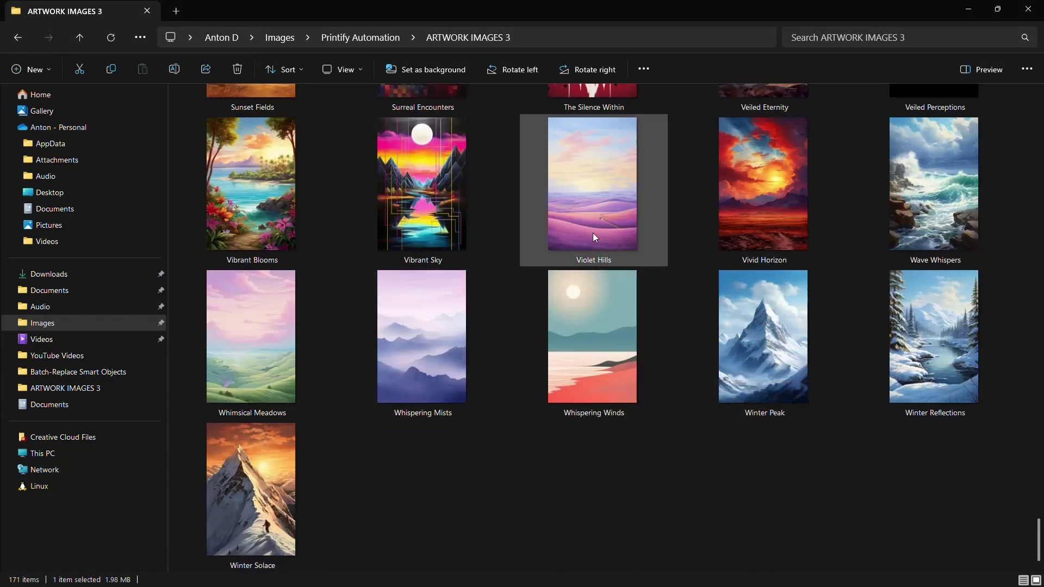
{"action": "mouse_move", "coordinate": [603, 194]}
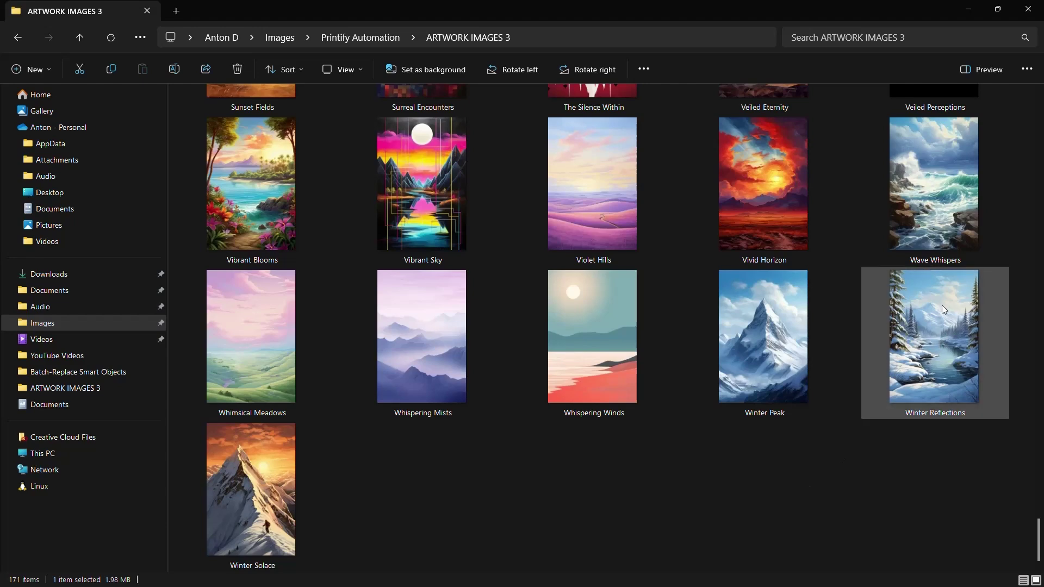
{"action": "left_click", "coordinate": [966, 7]}
Scroll through the Demonic Apparition listing's mockups, AI description and tags, then go to My Products
{"action": "scroll", "coordinate": [594, 204], "scroll_direction": "down", "scroll_amount": 4}
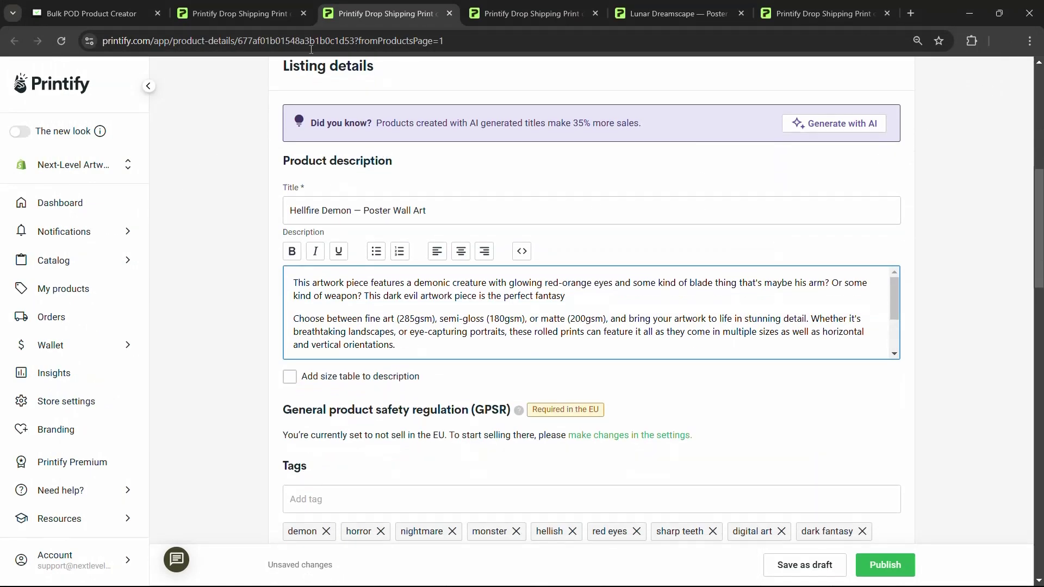
{"action": "left_click", "coordinate": [120, 5]}
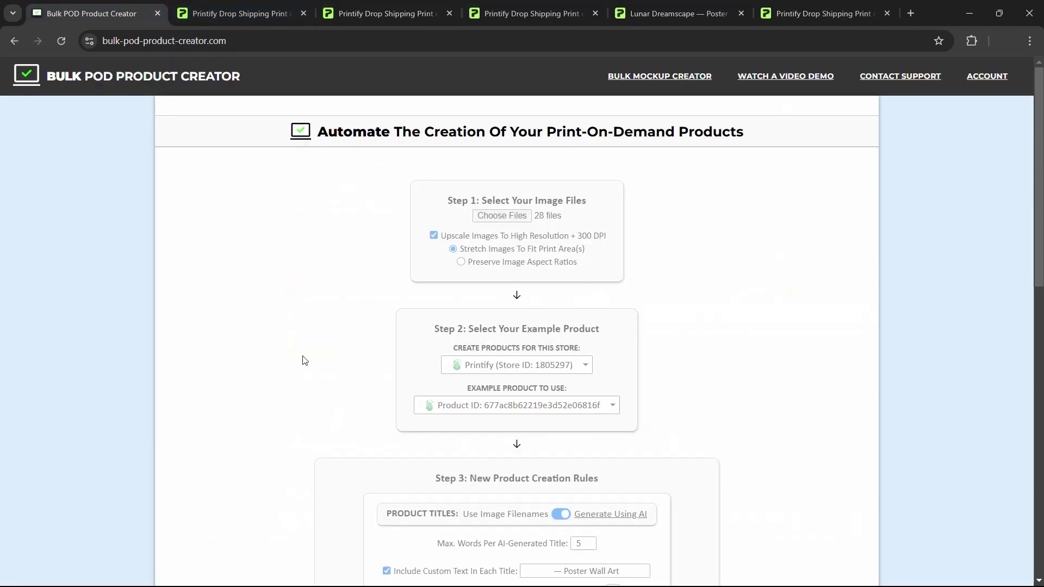
{"action": "left_click", "coordinate": [385, 13]}
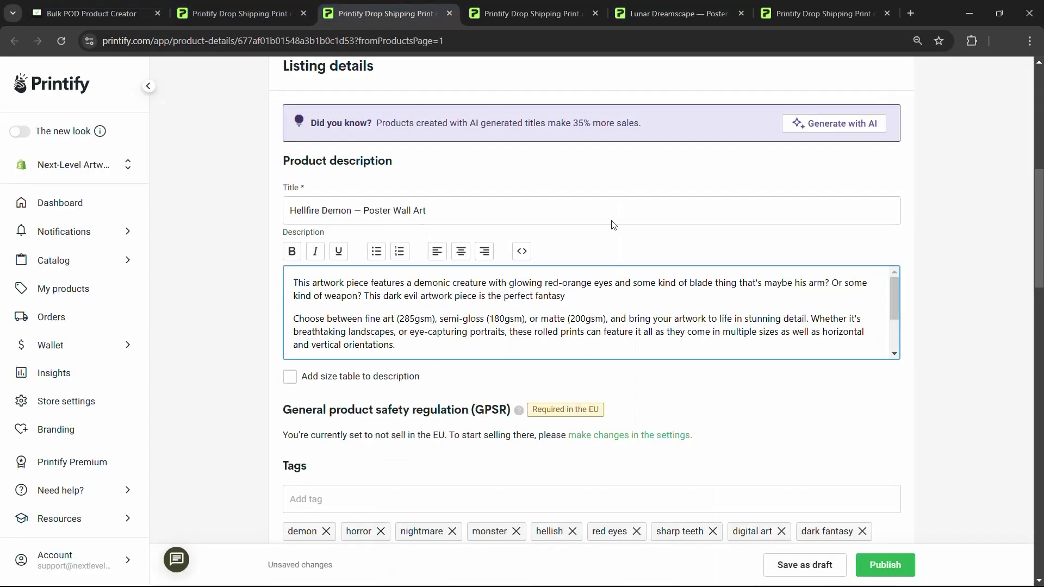
{"action": "left_click", "coordinate": [576, 13]}
{"action": "scroll", "coordinate": [456, 382], "scroll_direction": "up", "scroll_amount": 5}
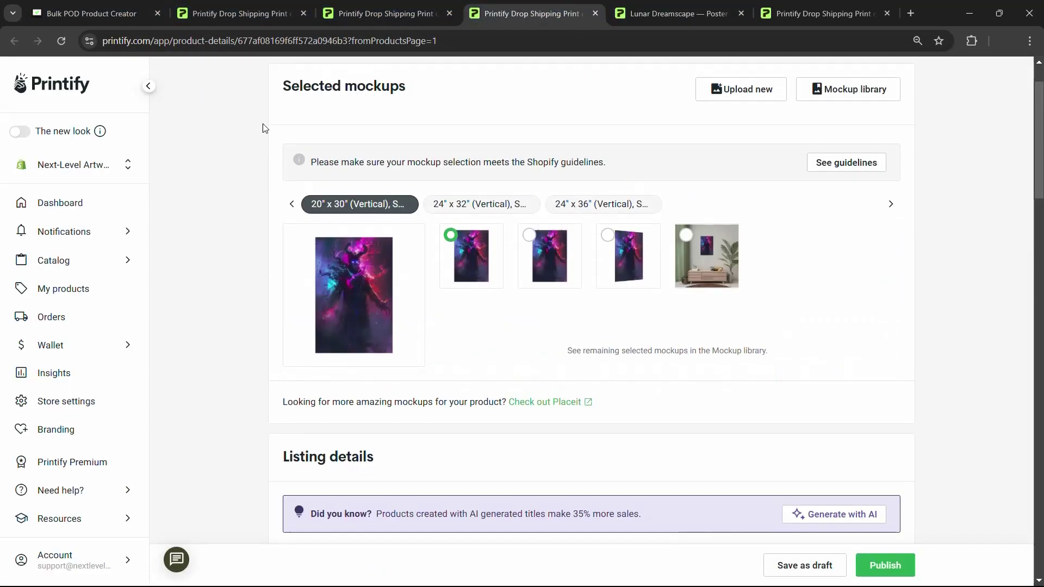
{"action": "left_click", "coordinate": [98, 13]}
{"action": "left_click", "coordinate": [484, 13]}
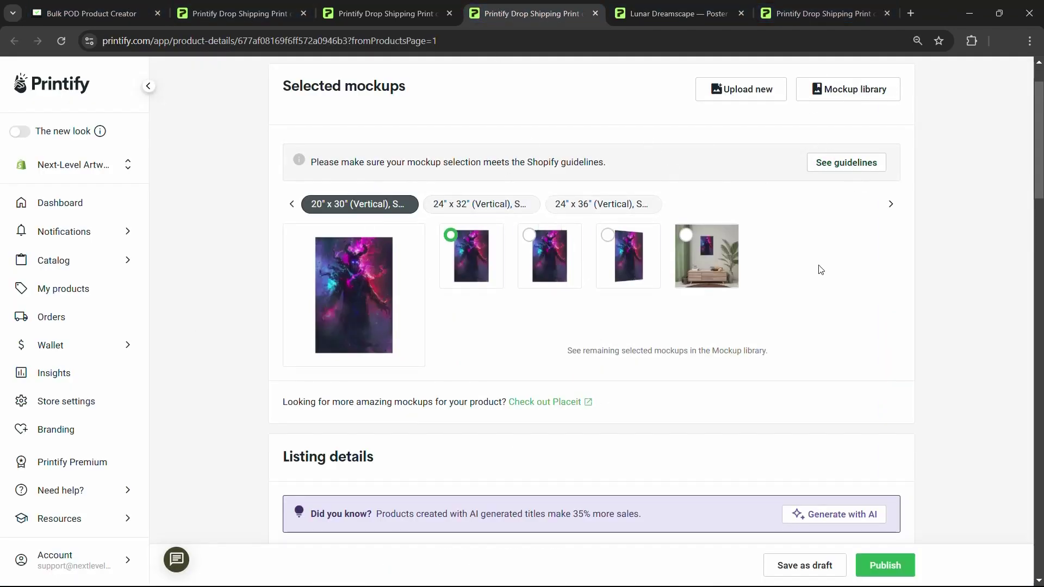
{"action": "scroll", "coordinate": [576, 365], "scroll_direction": "down", "scroll_amount": 7}
{"action": "scroll", "coordinate": [576, 364], "scroll_direction": "down", "scroll_amount": 1}
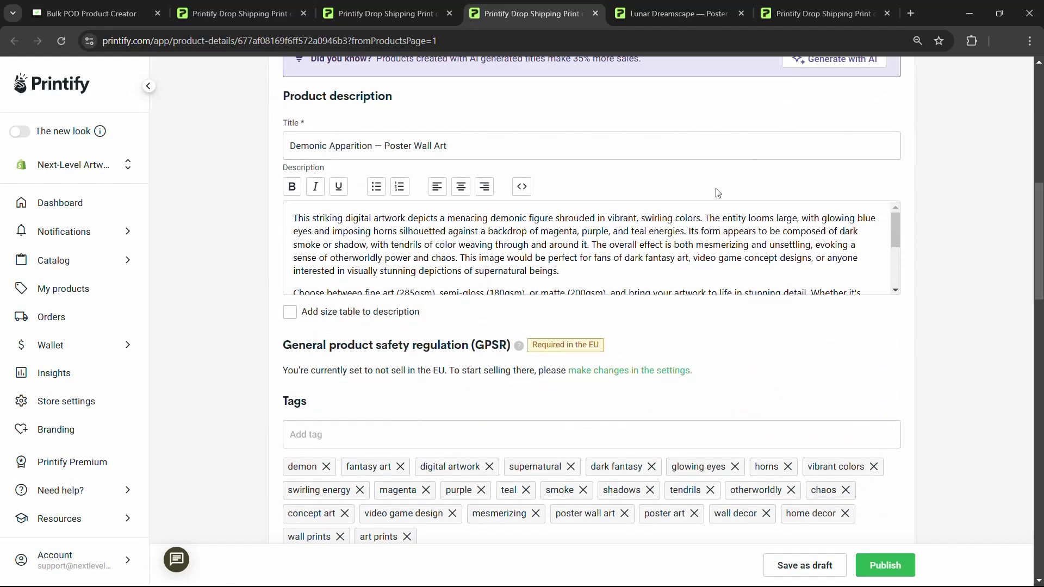
{"action": "key", "text": "ctrl+2"}
Open Sir Manatee and Bovine Aristocrat in new tabs and compare their mockups
{"action": "scroll", "coordinate": [190, 200], "scroll_direction": "down", "scroll_amount": 5}
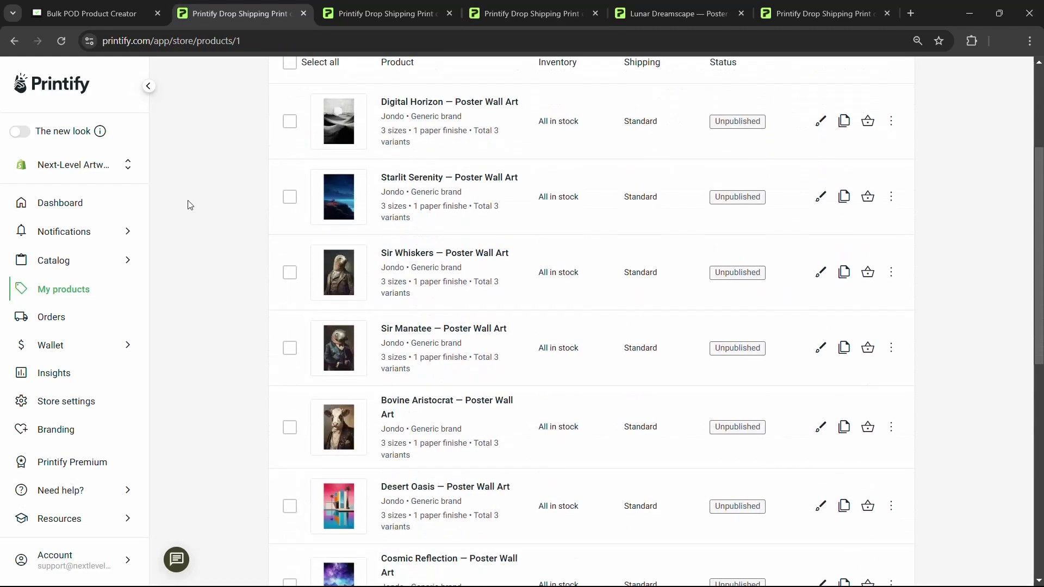
{"action": "scroll", "coordinate": [188, 205], "scroll_direction": "up", "scroll_amount": 2}
{"action": "left_click", "coordinate": [350, 326], "text": "ctrl"}
{"action": "left_click", "coordinate": [359, 326], "text": "ctrl"}
{"action": "left_click", "coordinate": [413, 7]}
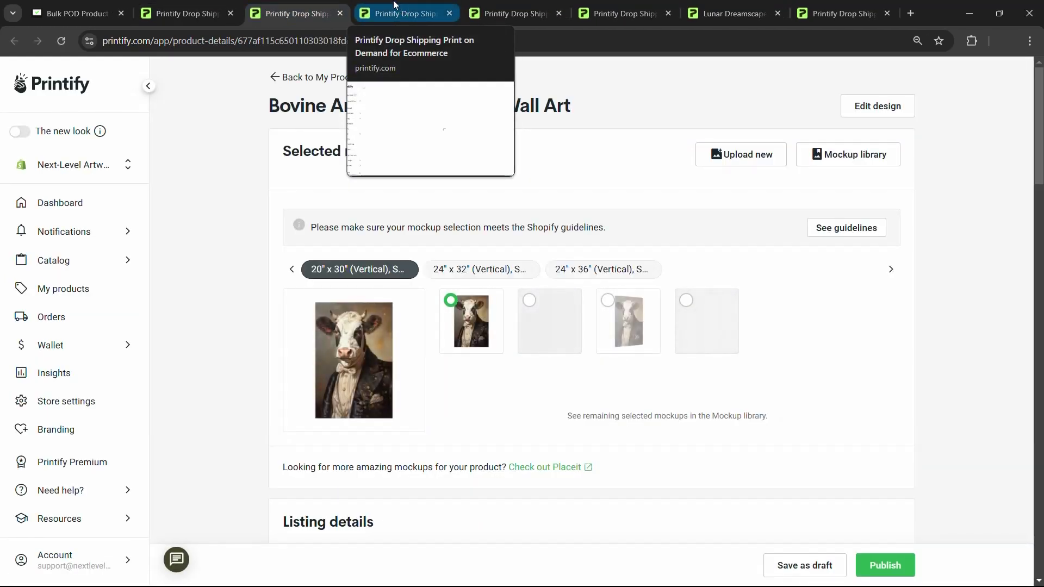
{"action": "left_click", "coordinate": [292, 7]}
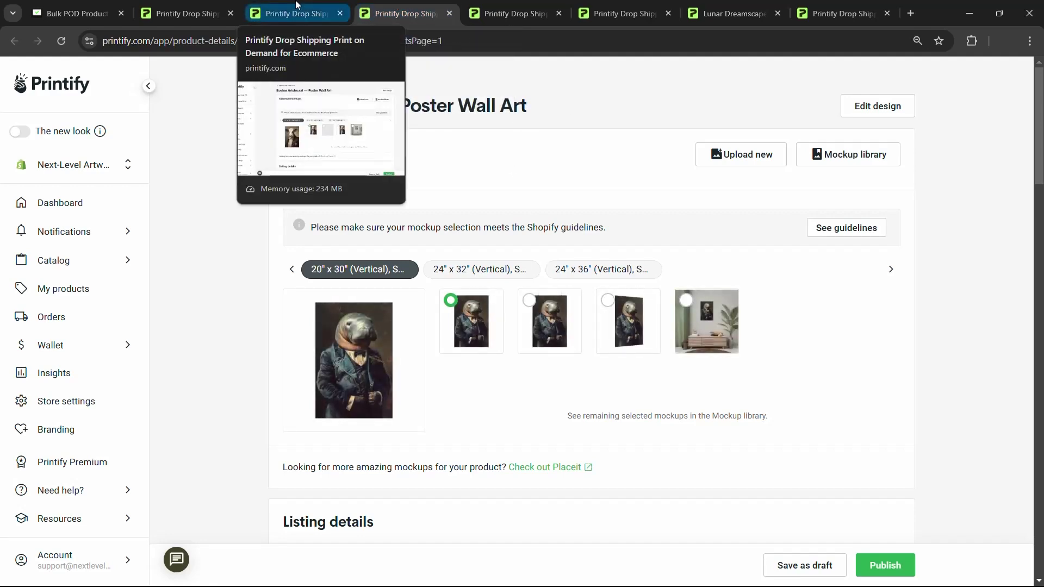
{"action": "left_click", "coordinate": [402, 12]}
{"action": "left_click", "coordinate": [325, 16]}
Go to Printify Automation > ARTWORK IMAGES 2 in File Explorer
{"action": "key", "text": "alt+Tab"}
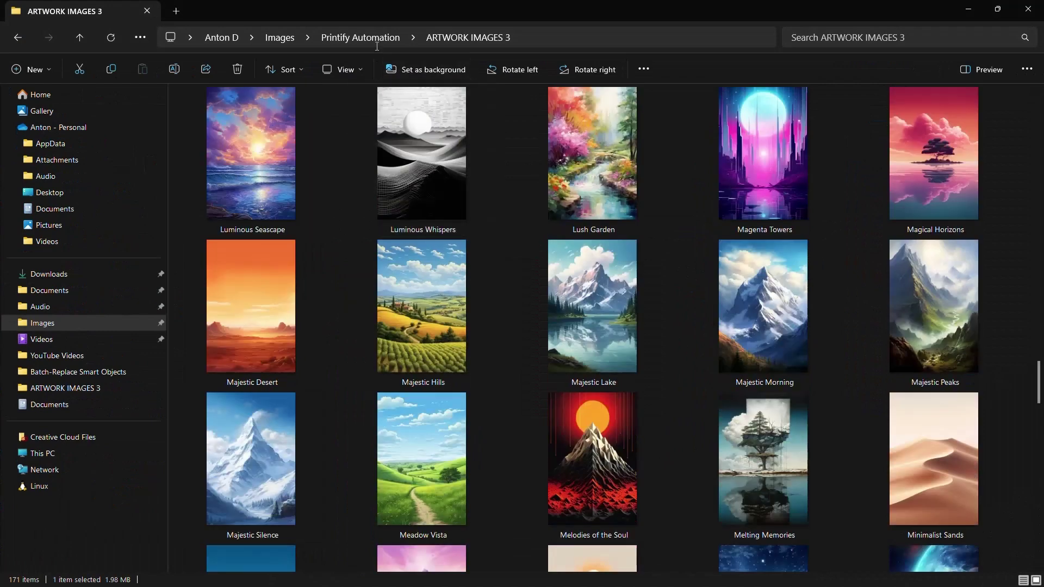
{"action": "left_click", "coordinate": [376, 44]}
{"action": "left_click", "coordinate": [359, 37]}
{"action": "double_click", "coordinate": [252, 122]}
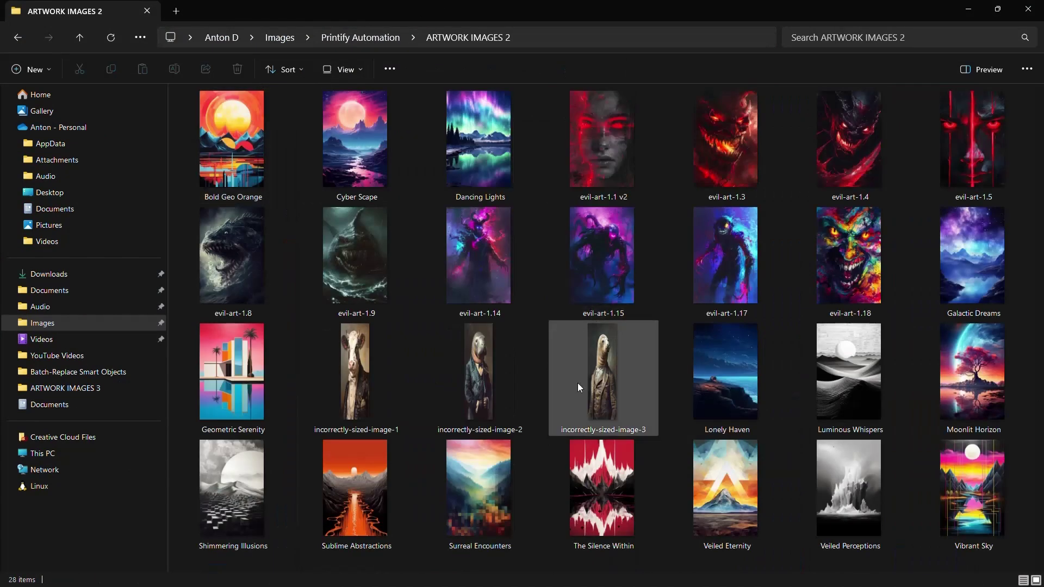
View the narrow incorrectly-sized-image-1 through incorrectly-sized-image-3 in the image viewer
{"action": "left_click", "coordinate": [367, 361]}
{"action": "double_click", "coordinate": [367, 360]}
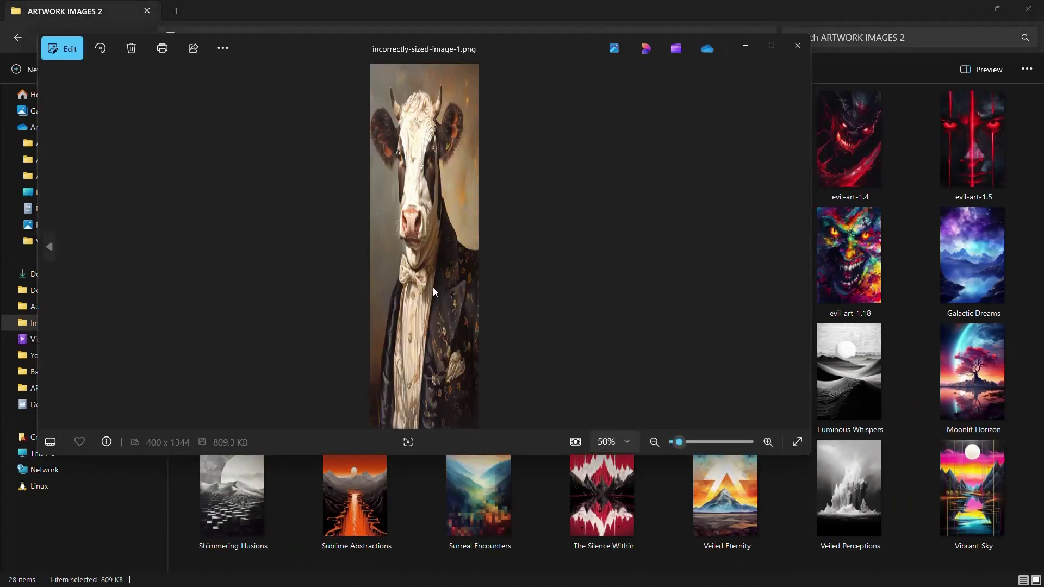
{"action": "key", "text": "Right"}
{"action": "key", "text": "Right"}
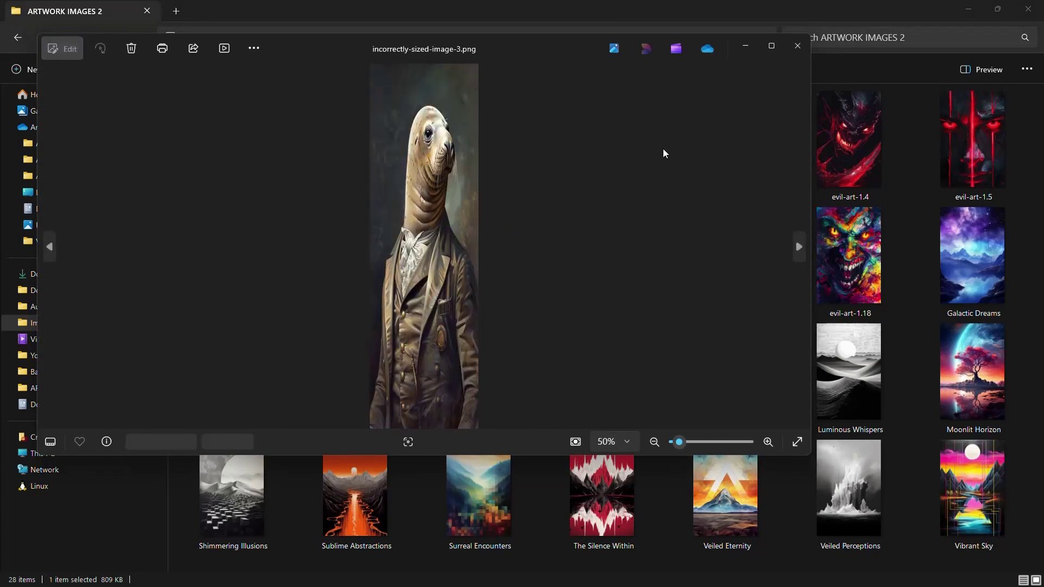
{"action": "key", "text": "Escape"}
{"action": "left_click", "coordinate": [478, 254]}
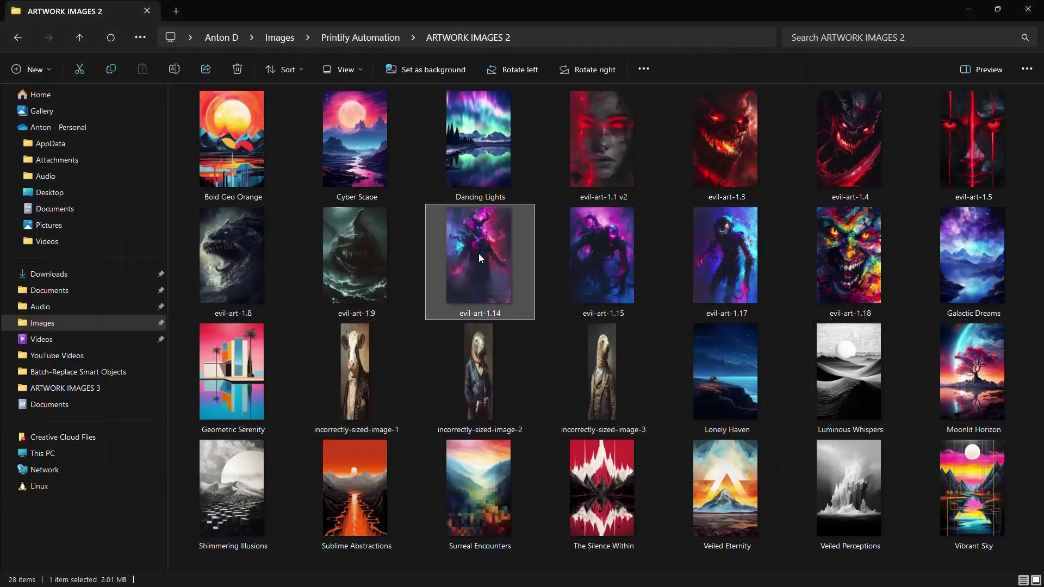
{"action": "left_click", "coordinate": [600, 451]}
{"action": "double_click", "coordinate": [602, 398]}
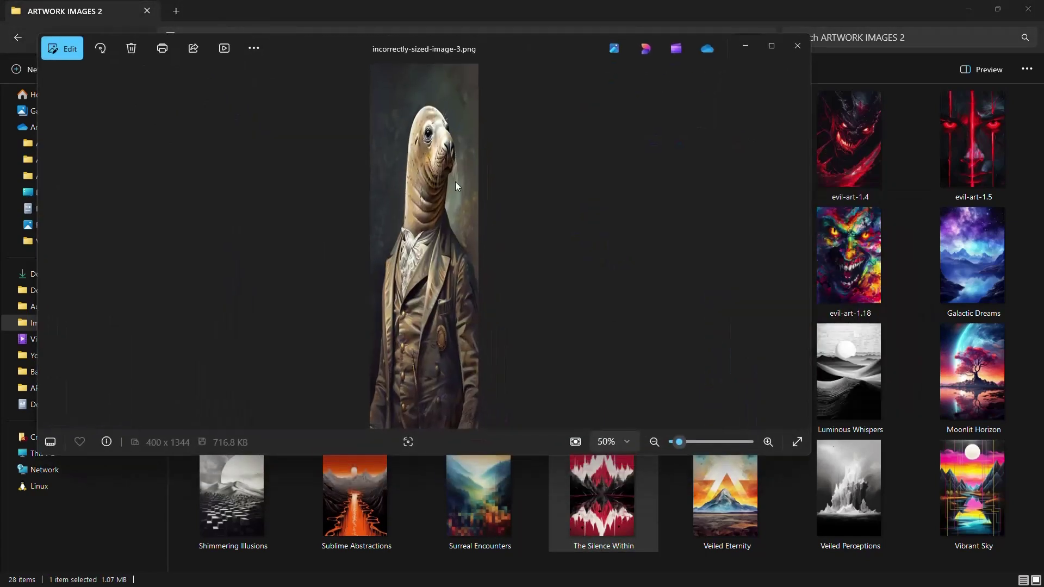
{"action": "key", "text": "alt+Tab"}
Look at the bulk creator, the Hellfire Demon page and the ARTWORK IMAGES 2 folder, then return to the browser
{"action": "left_click", "coordinate": [78, 5]}
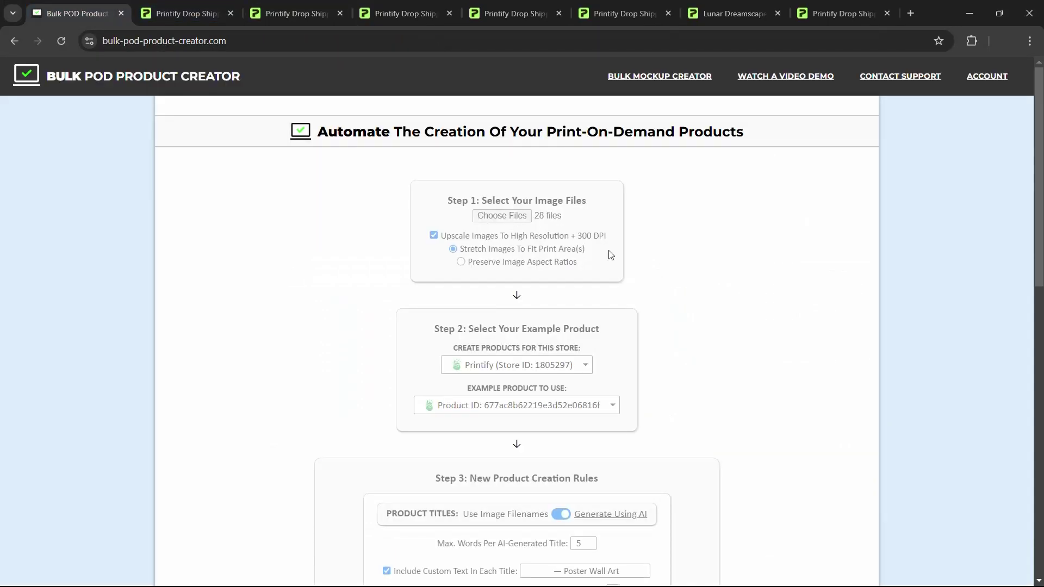
{"action": "left_click", "coordinate": [554, 5]}
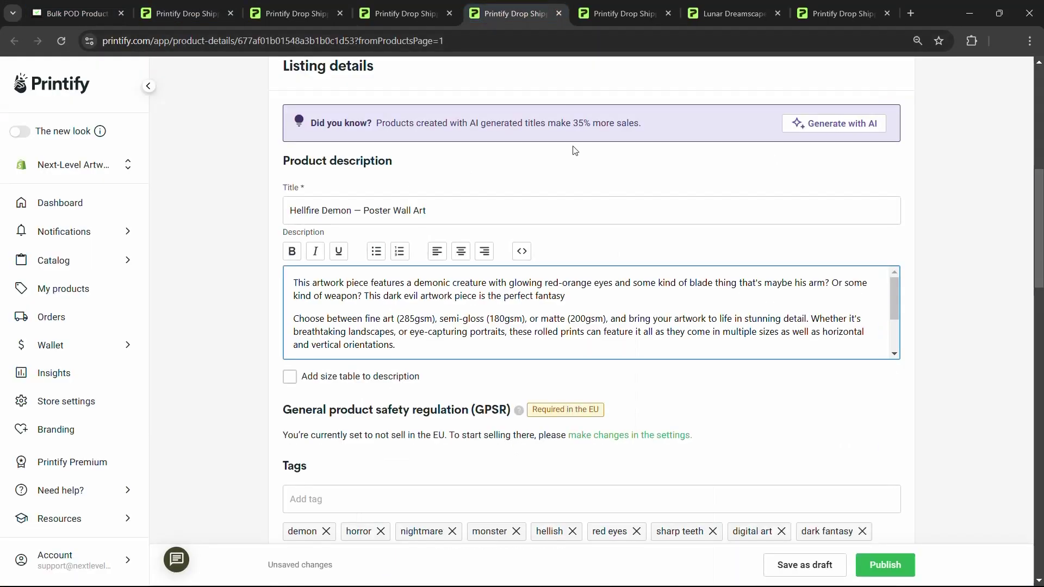
{"action": "key", "text": "alt+Tab"}
{"action": "key", "text": "Tab"}
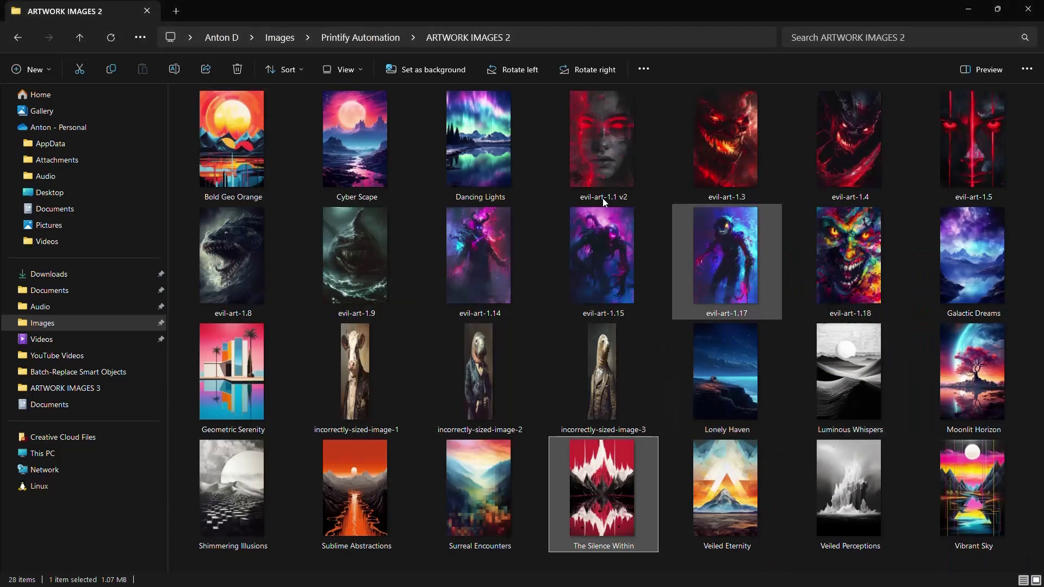
{"action": "key", "text": "alt+Tab"}
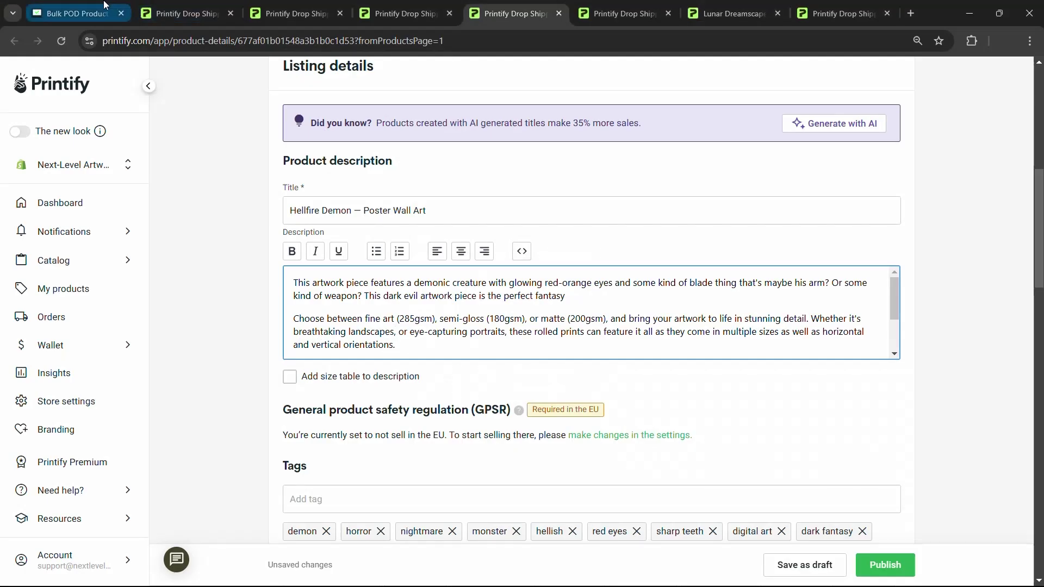
Go to the Sir Manatee listing and preview its first and second mockups
{"action": "left_click", "coordinate": [105, 5]}
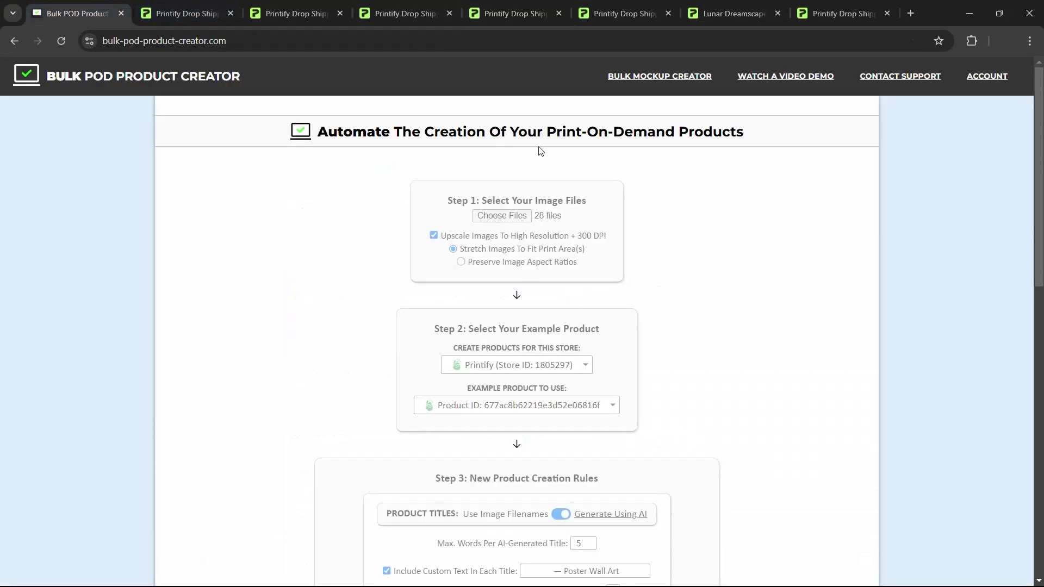
{"action": "left_click", "coordinate": [621, 8]}
{"action": "left_click", "coordinate": [516, 8]}
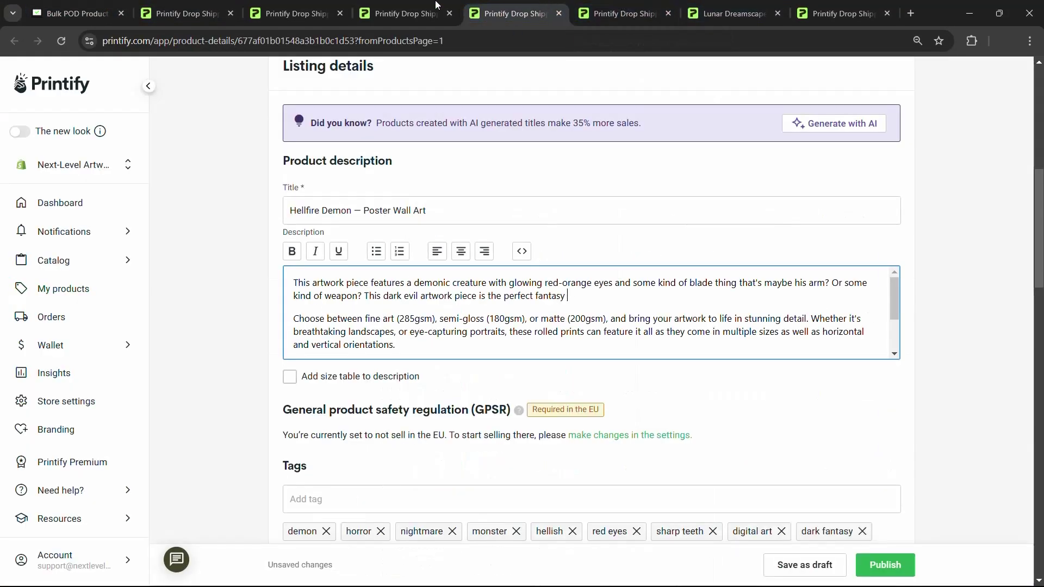
{"action": "left_click", "coordinate": [412, 8]}
{"action": "left_click", "coordinate": [387, 341]}
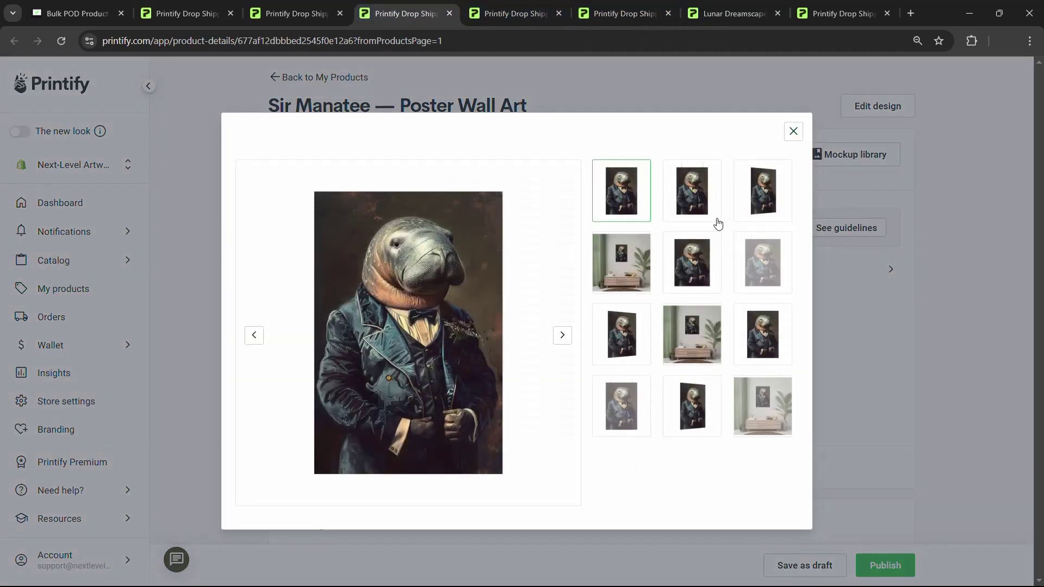
{"action": "left_click", "coordinate": [692, 197]}
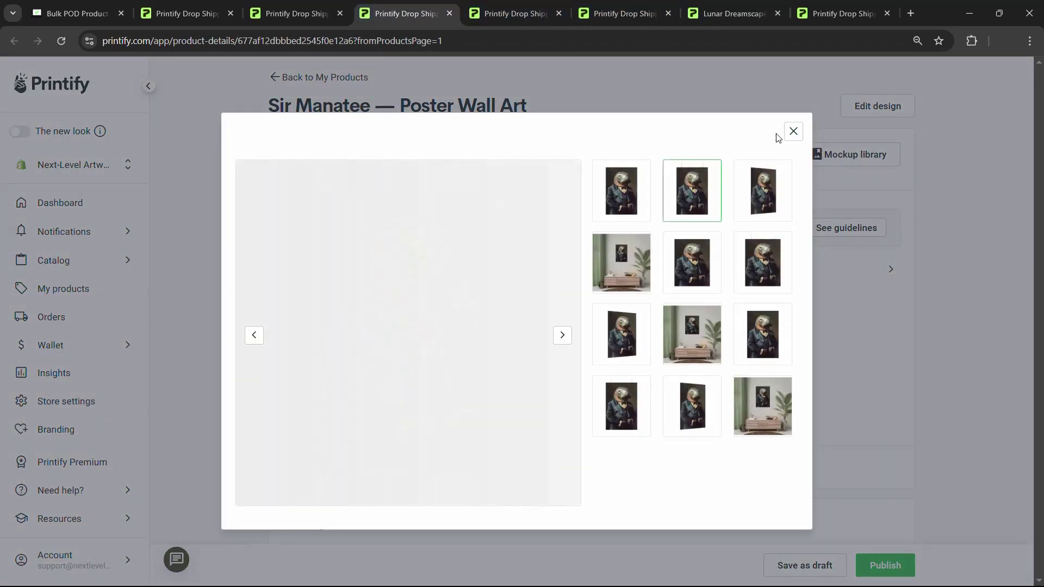
Open the Sir Manatee design editor and compare it with the original manatee image in Photos
{"action": "left_click", "coordinate": [894, 98]}
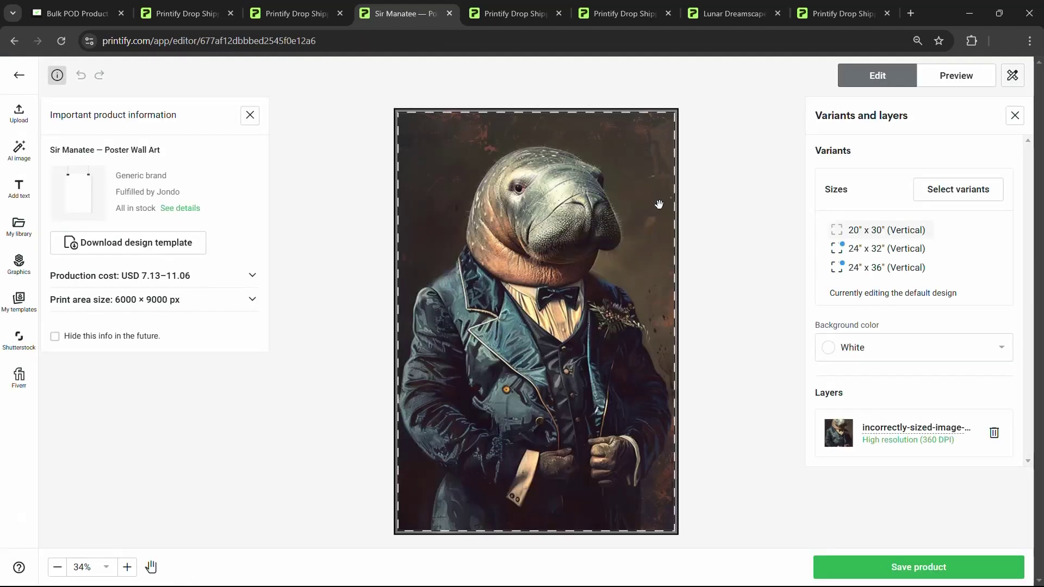
{"action": "key", "text": "alt+Tab"}
{"action": "left_click", "coordinate": [738, 344]}
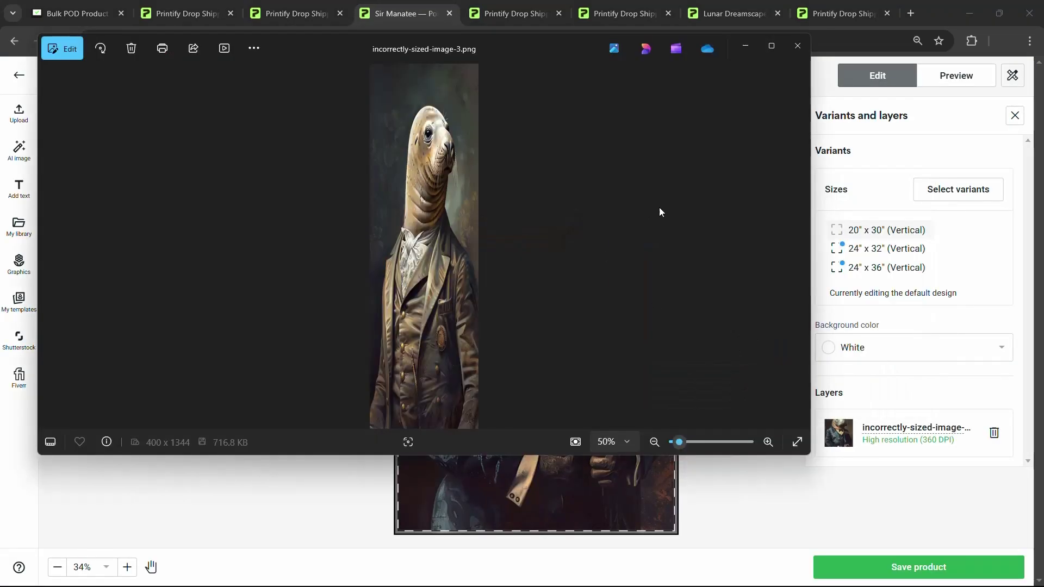
{"action": "key", "text": "Right"}
{"action": "key", "text": "Left"}
{"action": "key", "text": "Right"}
{"action": "key", "text": "Right"}
{"action": "left_click", "coordinate": [797, 46]}
Check the stretched artwork fills the 24"x36", 24"x32" and 20"x30" print areas
{"action": "left_click", "coordinate": [881, 266]}
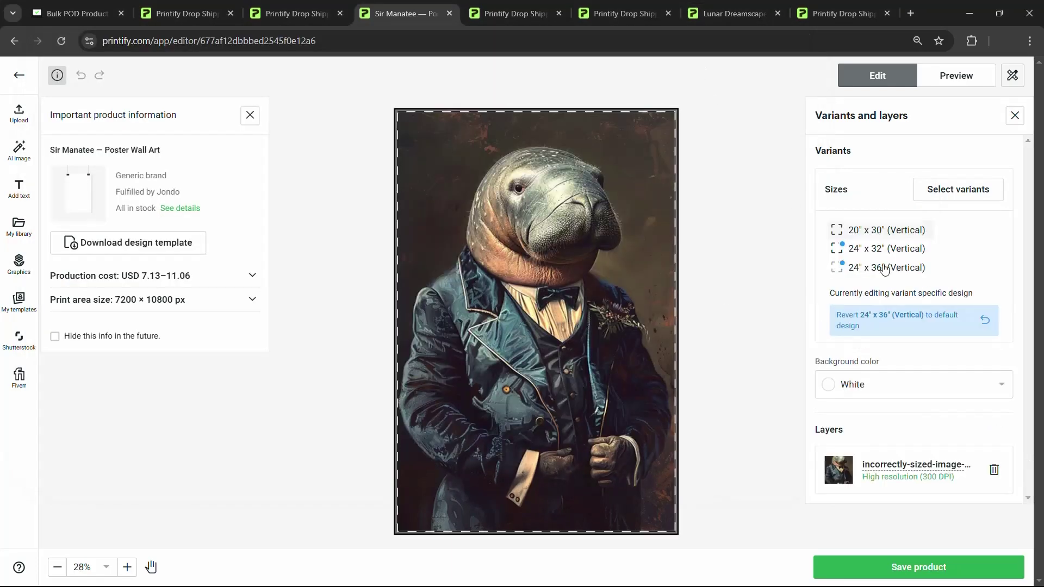
{"action": "left_click", "coordinate": [626, 261]}
{"action": "left_click", "coordinate": [898, 251]}
{"action": "left_click", "coordinate": [883, 230]}
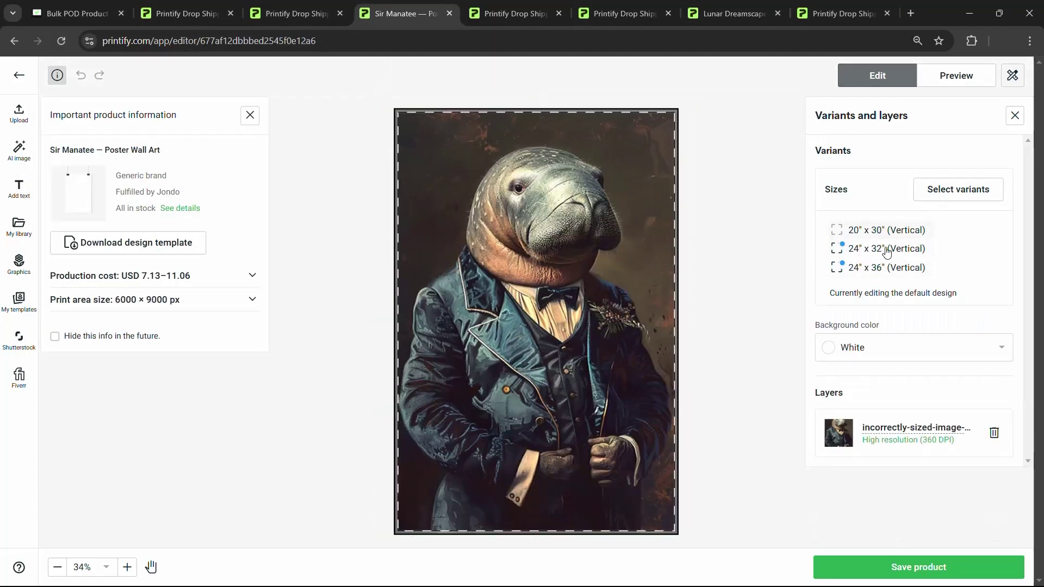
{"action": "left_click", "coordinate": [886, 251]}
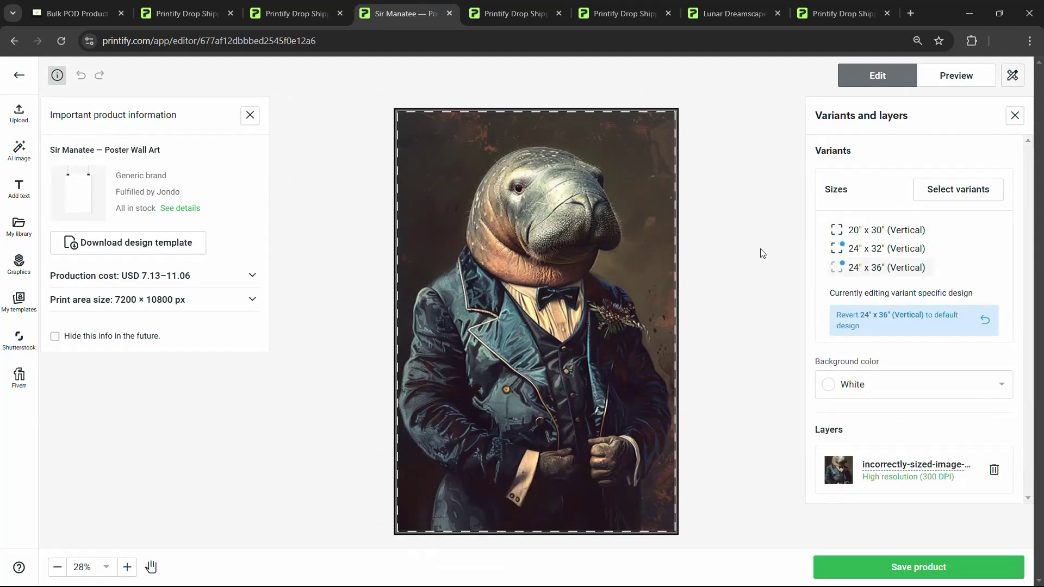
{"action": "left_click", "coordinate": [74, 13]}
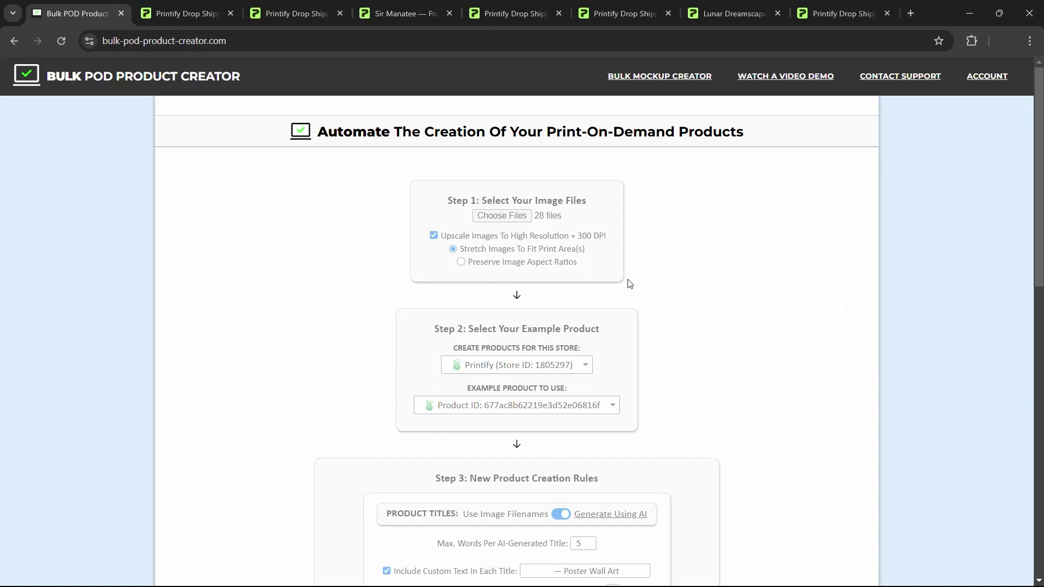
{"action": "key", "text": "ctrl+3"}
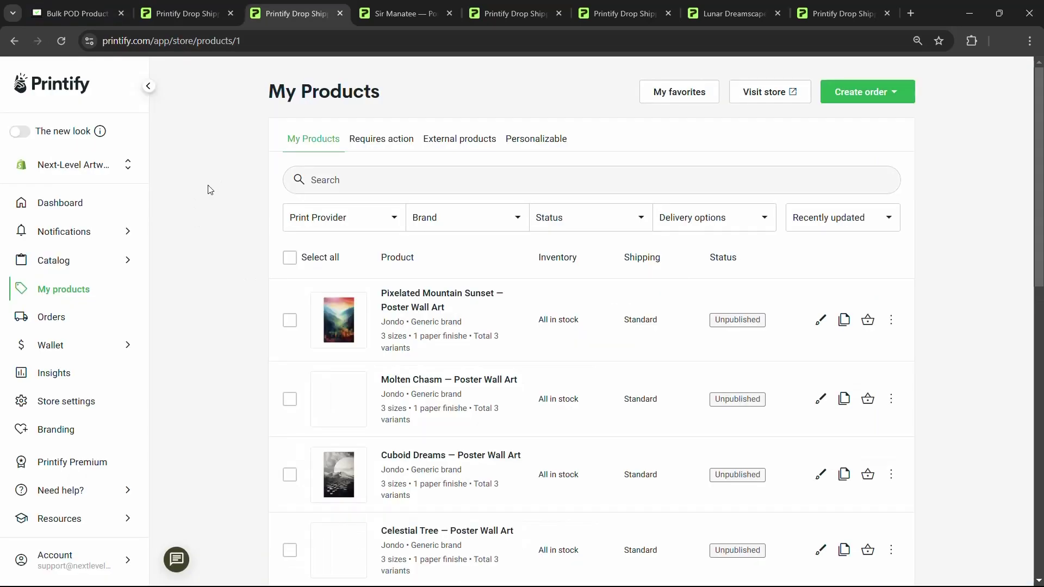
{"action": "left_click", "coordinate": [432, 290]}
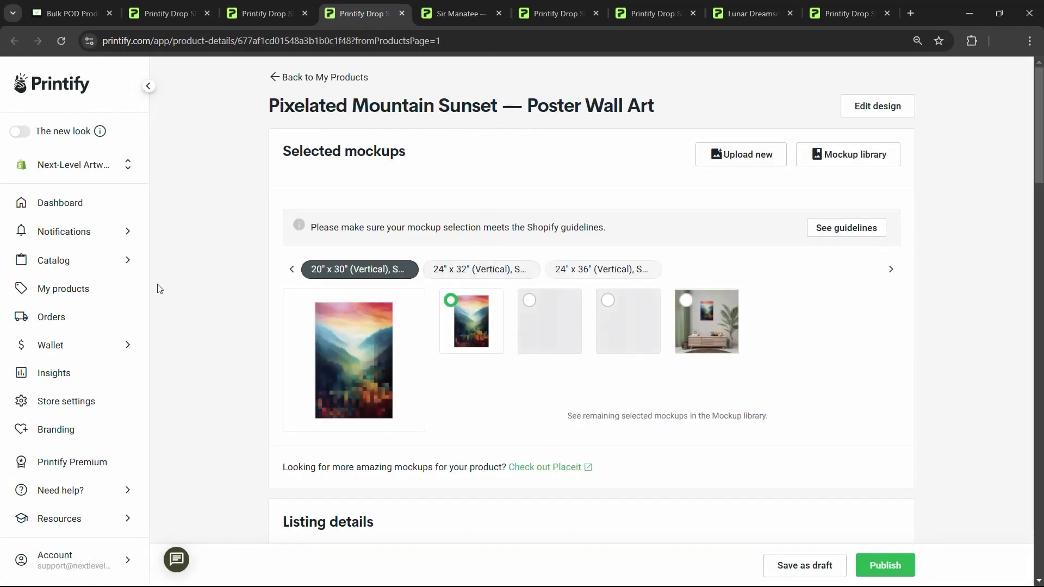
{"action": "left_click", "coordinate": [346, 337]}
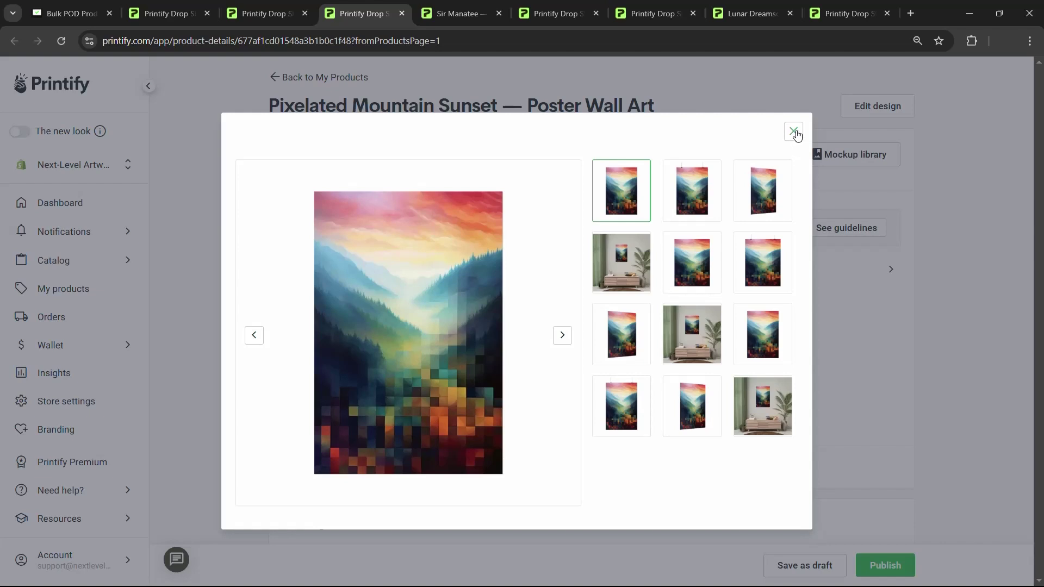
{"action": "left_click", "coordinate": [796, 133]}
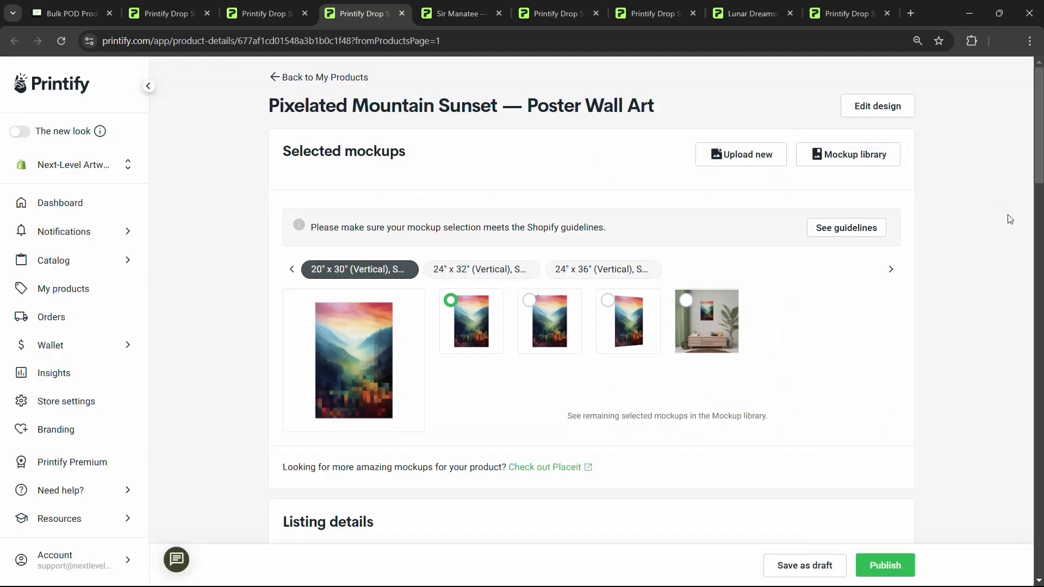
{"action": "scroll", "coordinate": [995, 212], "scroll_direction": "down", "scroll_amount": 5}
{"action": "scroll", "coordinate": [260, 332], "scroll_direction": "up", "scroll_amount": 5}
{"action": "scroll", "coordinate": [206, 136], "scroll_direction": "up", "scroll_amount": 1}
Check the bulk creator shows 27 of 28 products created, then reload Printify's My Products list
{"action": "left_click", "coordinate": [65, 13]}
{"action": "scroll", "coordinate": [217, 225], "scroll_direction": "down", "scroll_amount": 8}
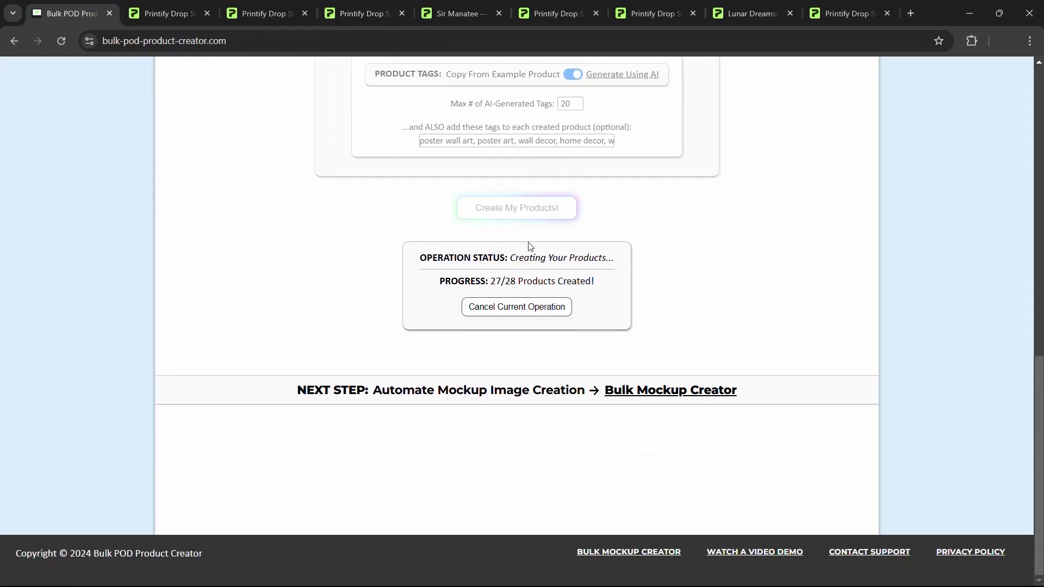
{"action": "left_click", "coordinate": [261, 14]}
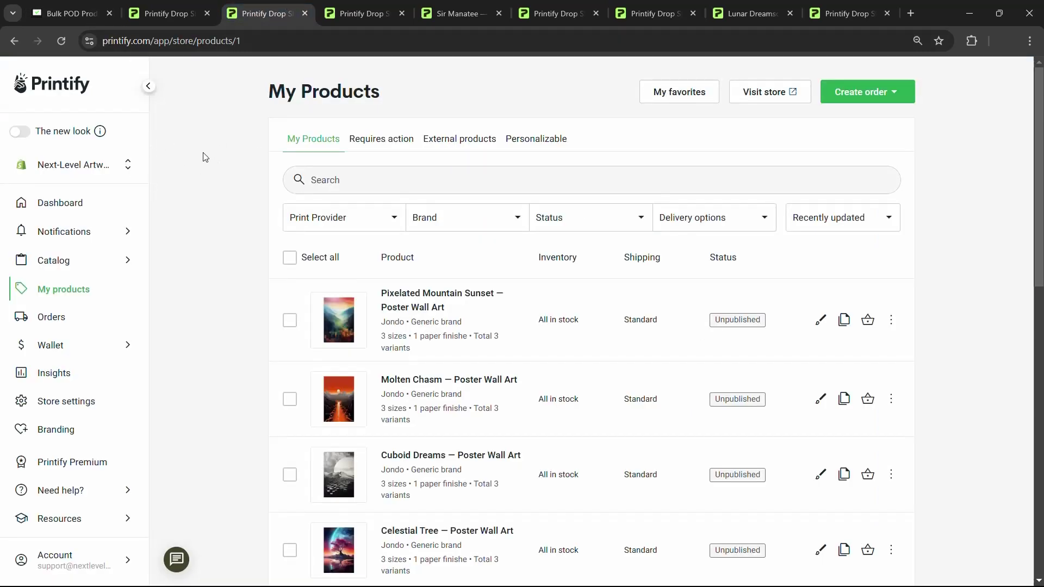
{"action": "left_click", "coordinate": [63, 41]}
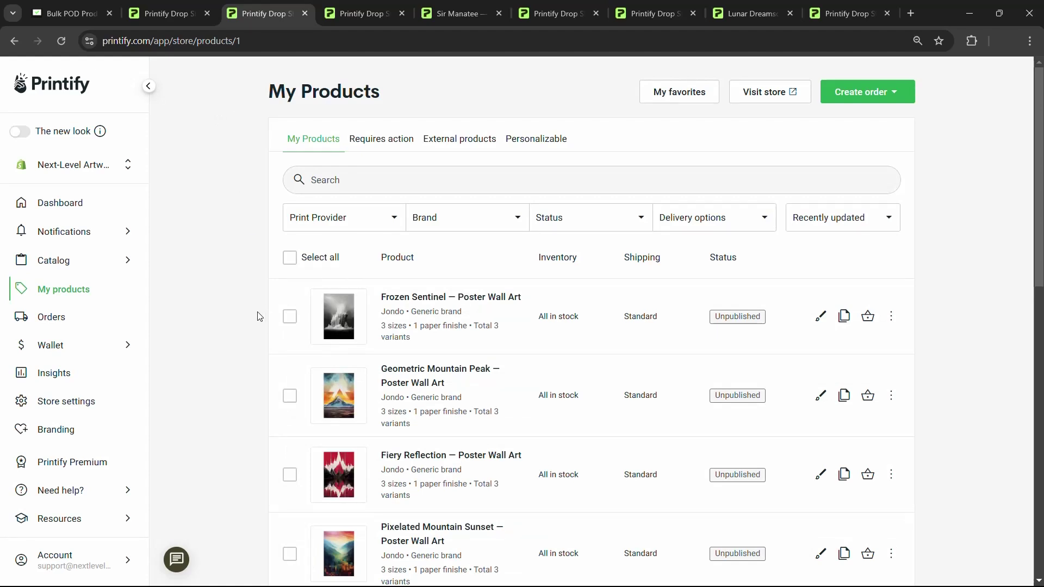
Open the Geometric Mountain Peak poster in a new tab and read its AI description
{"action": "scroll", "coordinate": [259, 317], "scroll_direction": "down", "scroll_amount": 1}
{"action": "right_click", "coordinate": [435, 317]}
{"action": "left_click", "coordinate": [449, 327]}
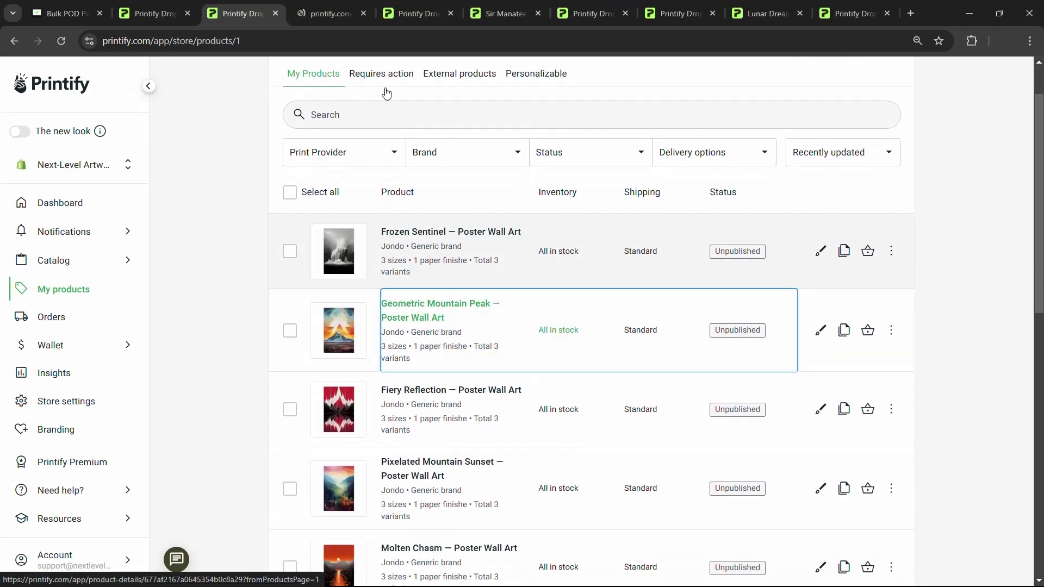
{"action": "left_click", "coordinate": [333, 12]}
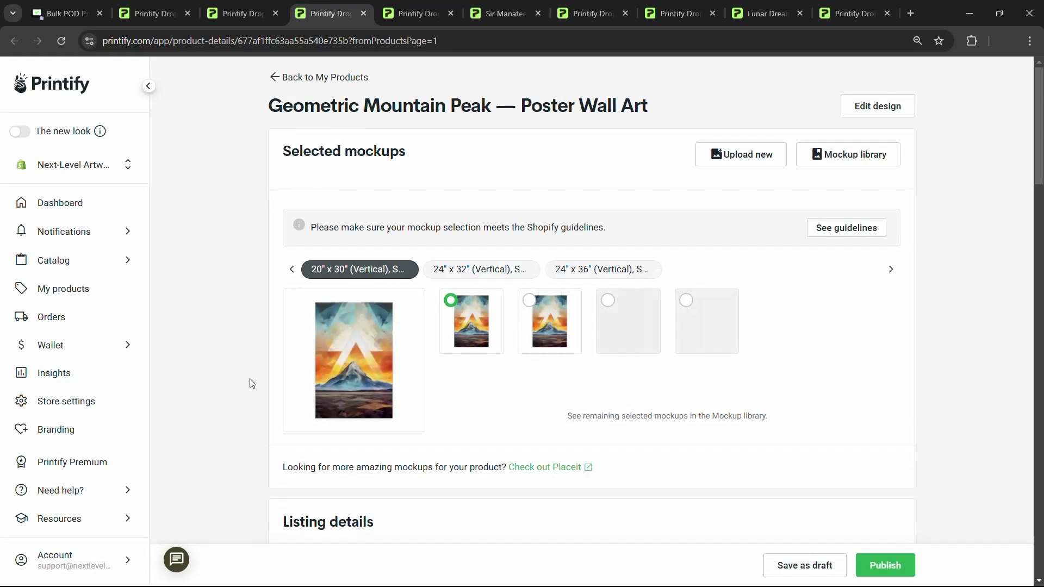
{"action": "scroll", "coordinate": [230, 320], "scroll_direction": "down", "scroll_amount": 1}
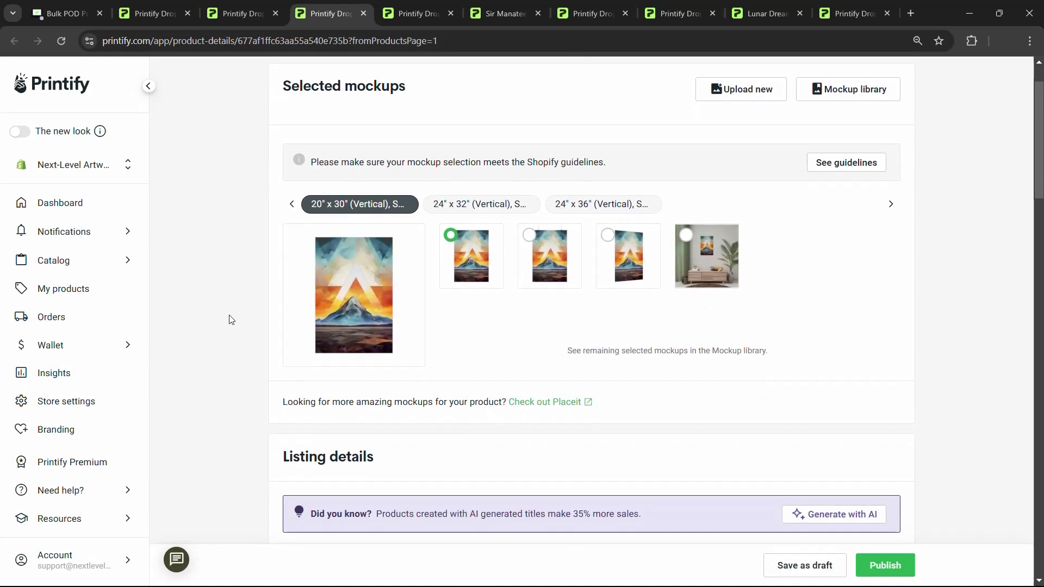
{"action": "scroll", "coordinate": [235, 231], "scroll_direction": "down", "scroll_amount": 5}
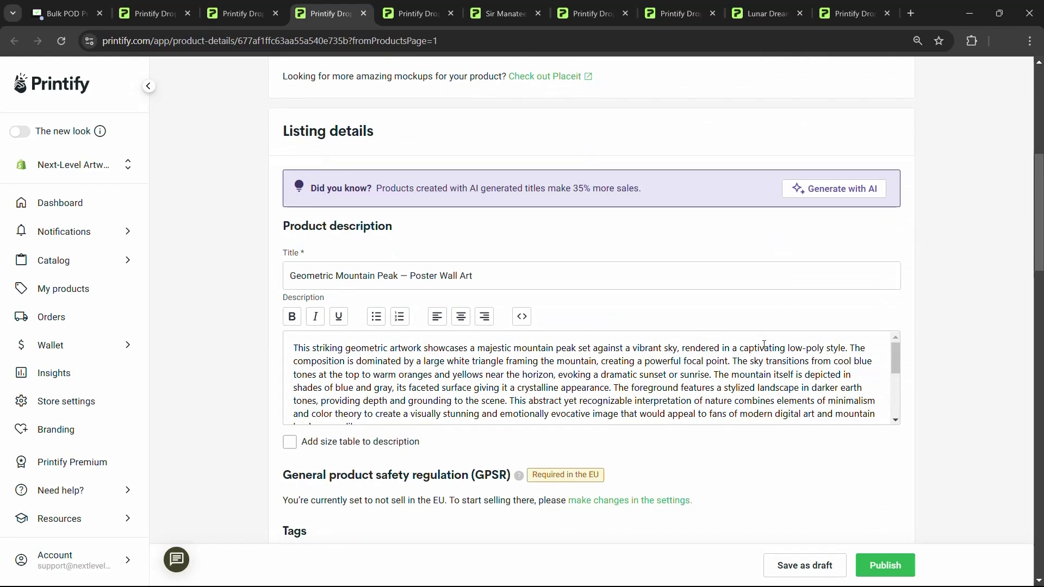
{"action": "scroll", "coordinate": [233, 350], "scroll_direction": "up", "scroll_amount": 6}
View and close the poster's mockup gallery, then return to the Bulk POD Product Creator
{"action": "left_click", "coordinate": [409, 364]}
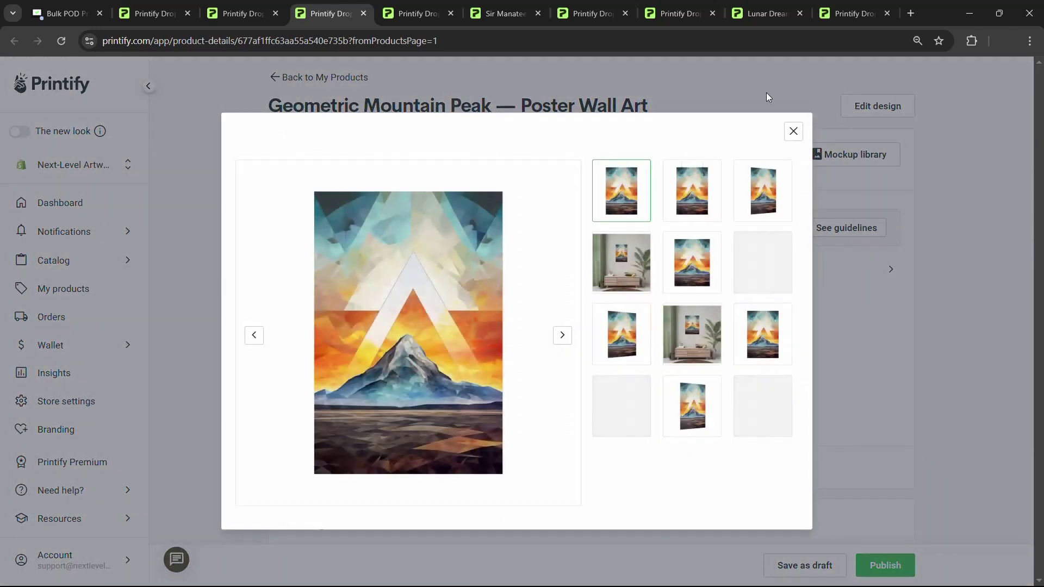
{"action": "left_click", "coordinate": [793, 132]}
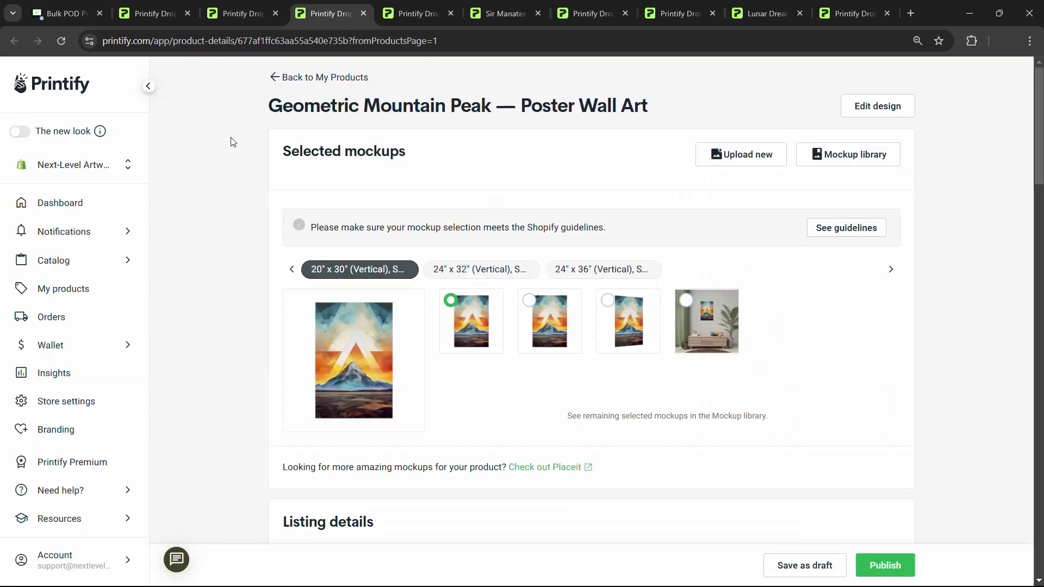
{"action": "left_click", "coordinate": [86, 15]}
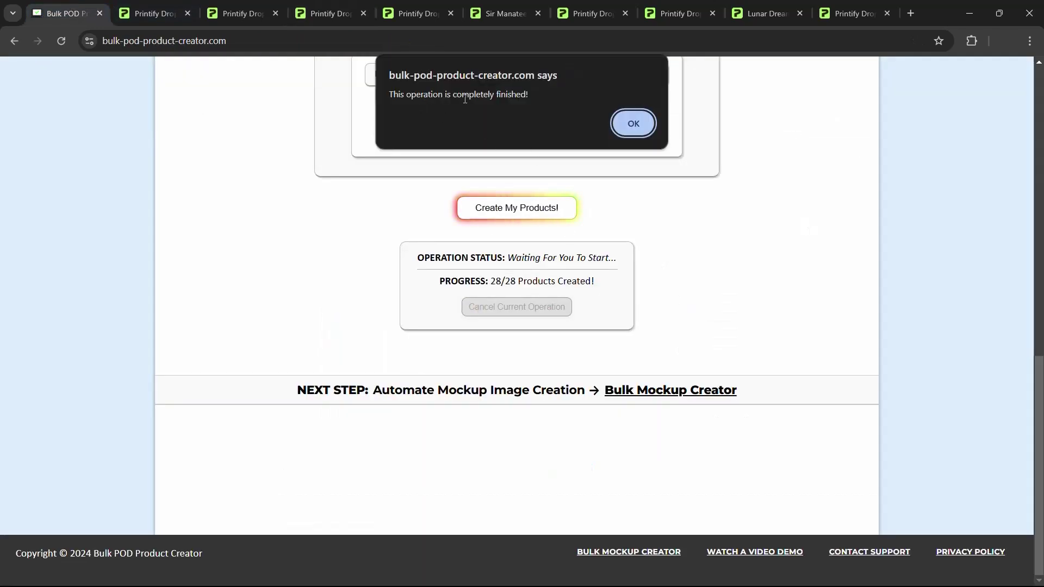
Dismiss the 'This operation is completely finished!' alert and scroll back to the top of the form
{"action": "left_click", "coordinate": [636, 125]}
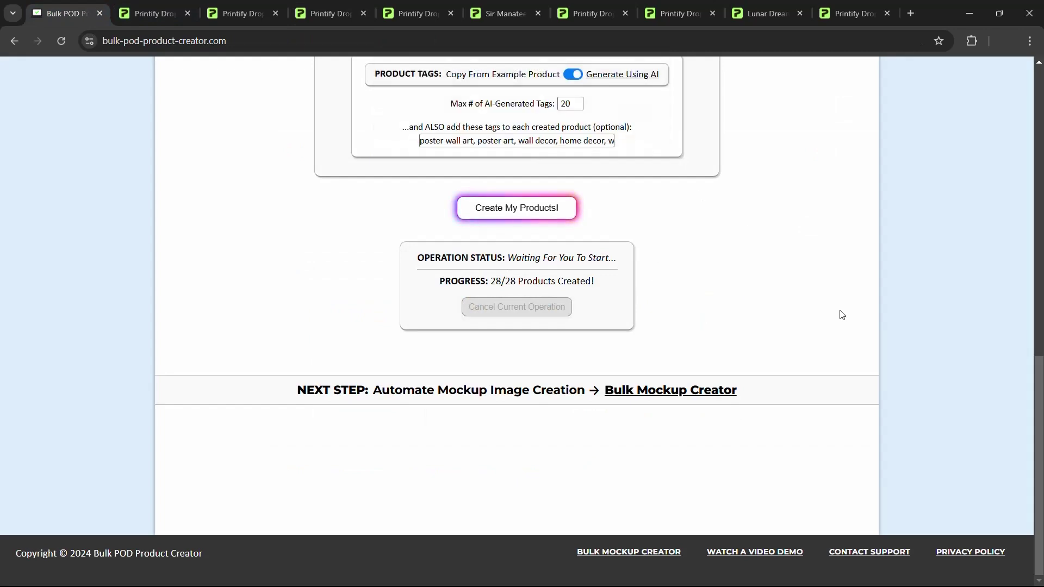
{"action": "scroll", "coordinate": [777, 315], "scroll_direction": "up", "scroll_amount": 6}
{"action": "scroll", "coordinate": [758, 305], "scroll_direction": "down", "scroll_amount": 6}
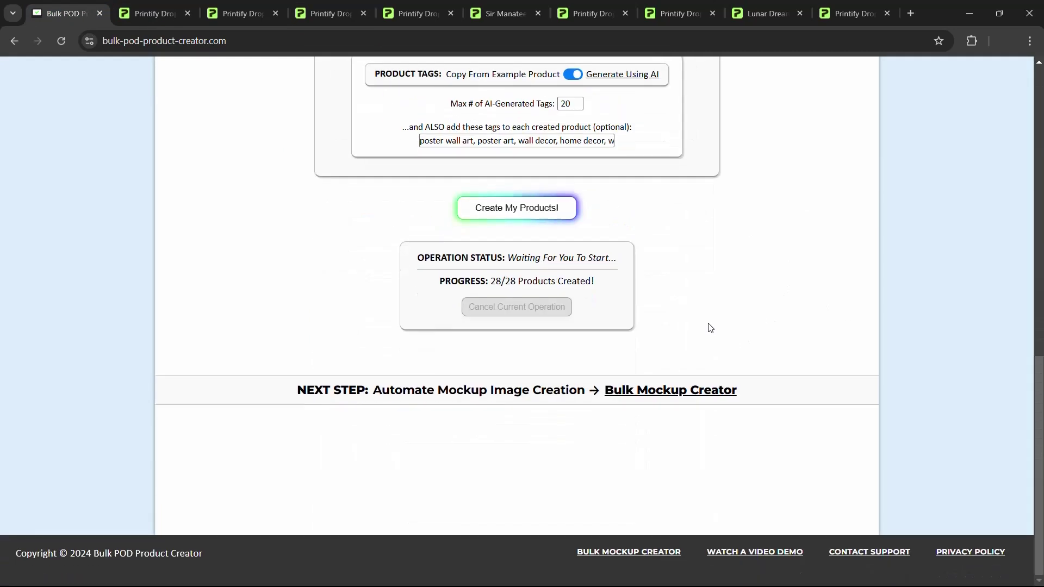
{"action": "scroll", "coordinate": [696, 233], "scroll_direction": "up", "scroll_amount": 10}
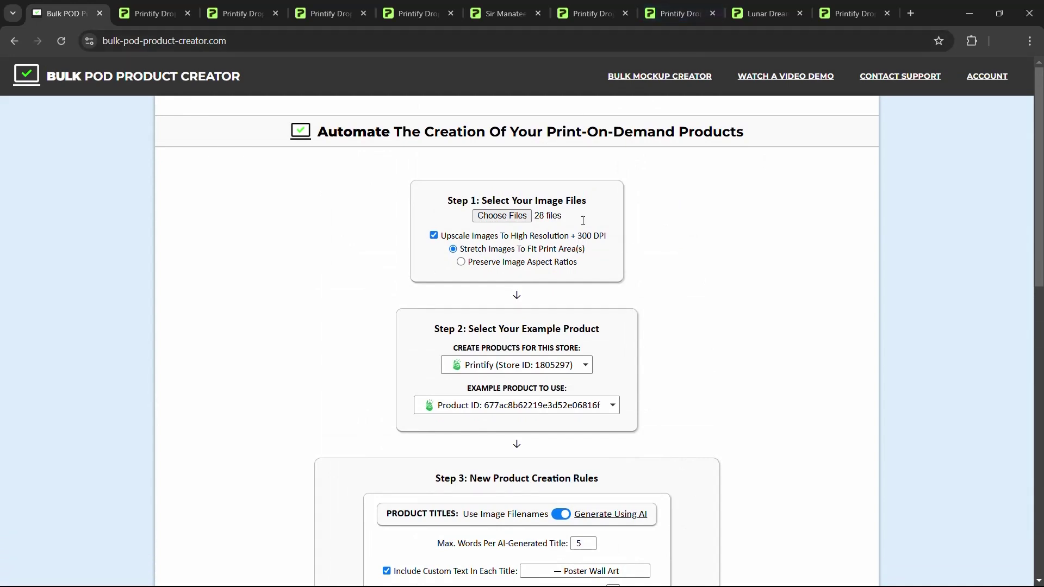
{"action": "key", "text": "alt+Tab"}
{"action": "left_click", "coordinate": [736, 234]}
{"action": "left_click", "coordinate": [383, 39]}
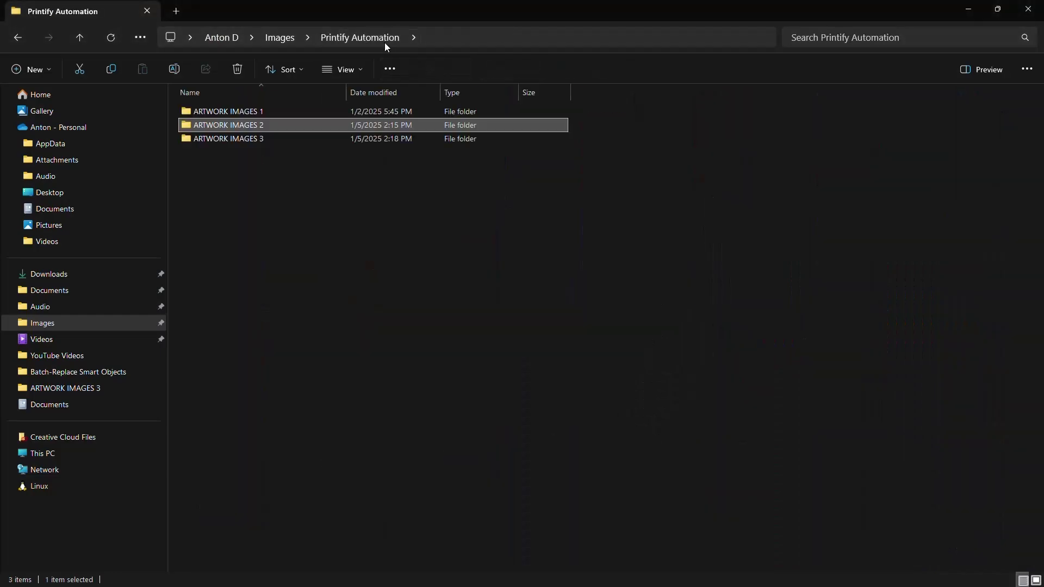
{"action": "double_click", "coordinate": [285, 144]}
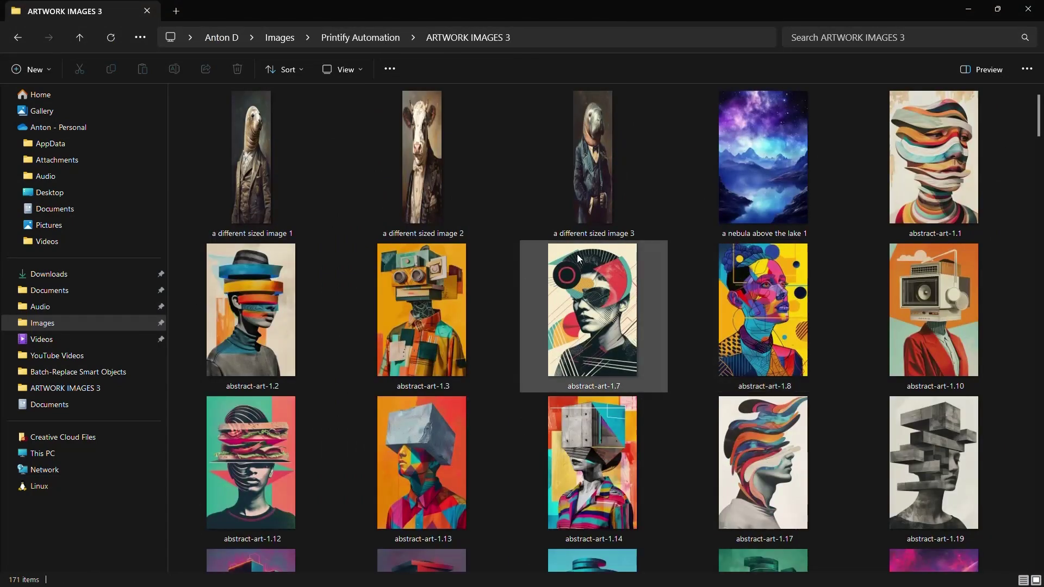
{"action": "scroll", "coordinate": [538, 249], "scroll_direction": "down", "scroll_amount": 20}
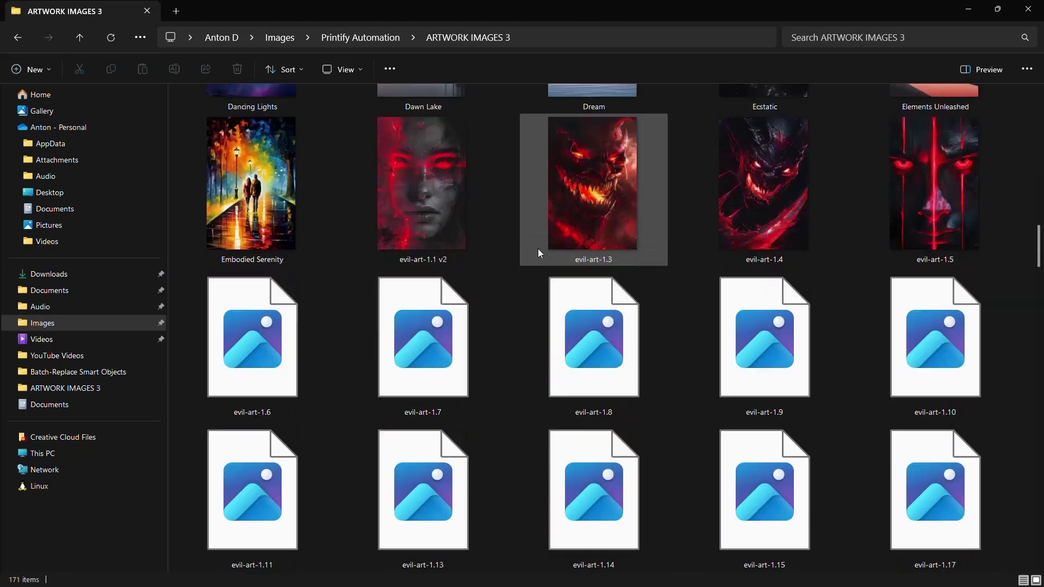
{"action": "scroll", "coordinate": [534, 249], "scroll_direction": "down", "scroll_amount": 2, "text": "ctrl"}
{"action": "scroll", "coordinate": [530, 254], "scroll_direction": "up", "scroll_amount": 6}
{"action": "scroll", "coordinate": [527, 248], "scroll_direction": "up", "scroll_amount": 10}
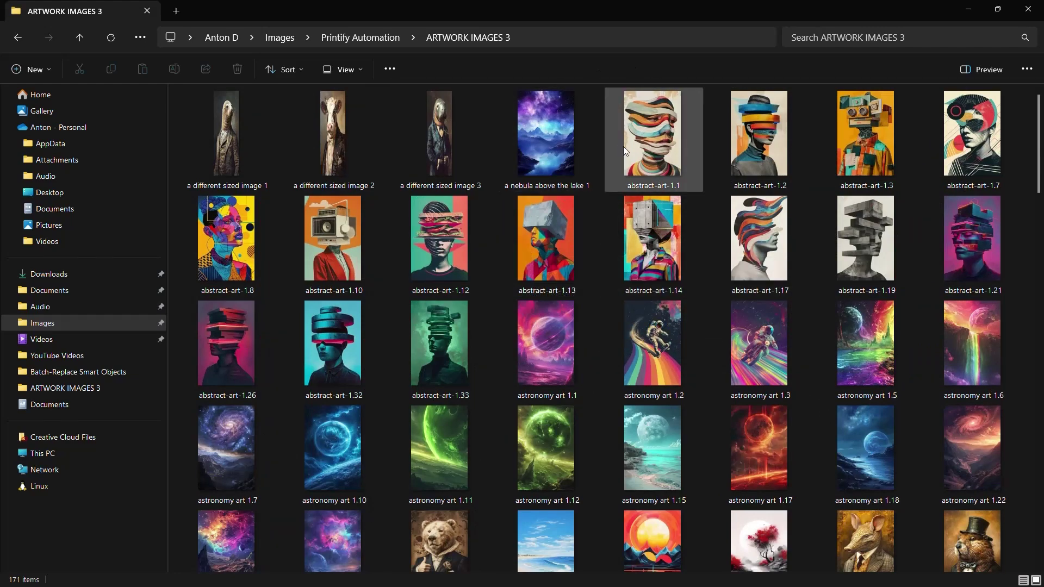
{"action": "key", "text": "alt+Tab"}
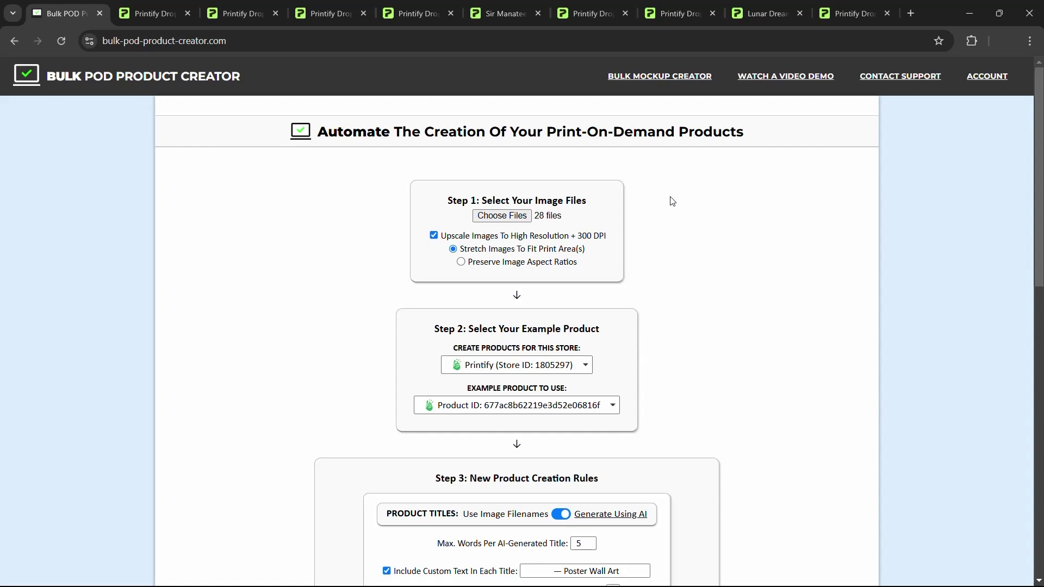
Reload the Printify product list and open Neon Dreamscape to view its description and tags
{"action": "left_click", "coordinate": [239, 13]}
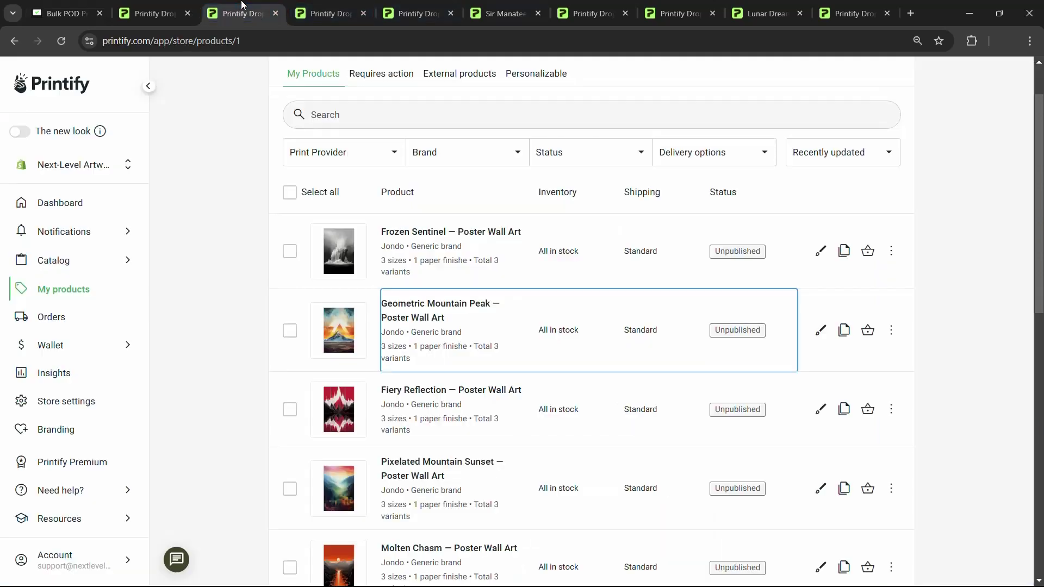
{"action": "left_click", "coordinate": [60, 44]}
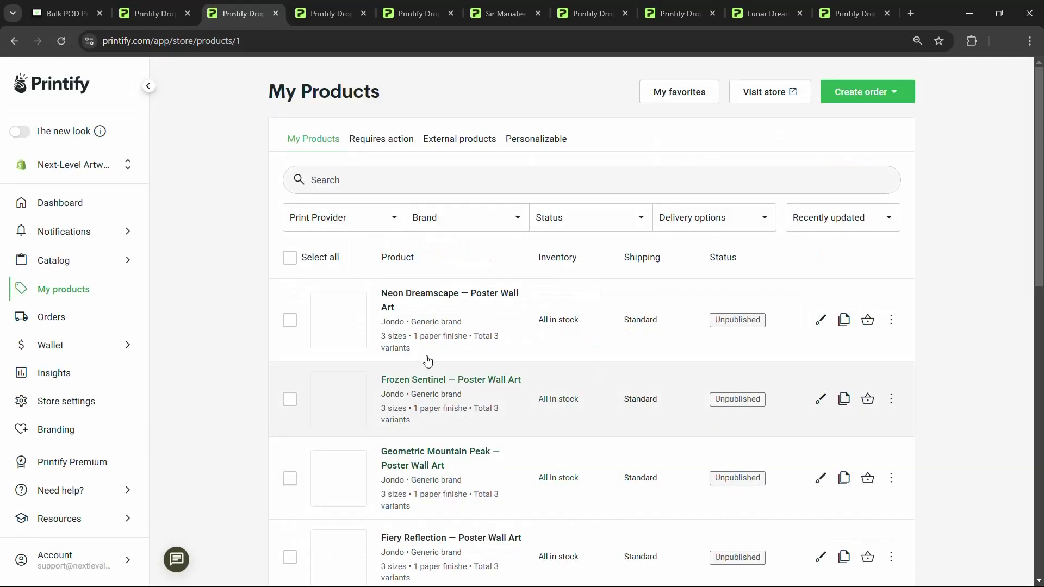
{"action": "left_click", "coordinate": [422, 317]}
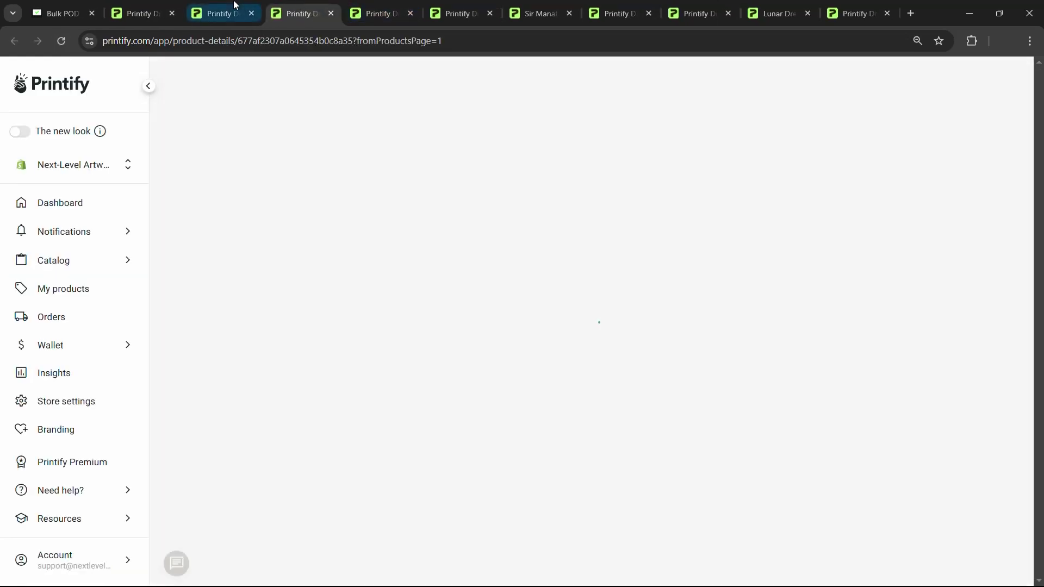
{"action": "left_click", "coordinate": [60, 13]}
{"action": "left_click", "coordinate": [307, 4]}
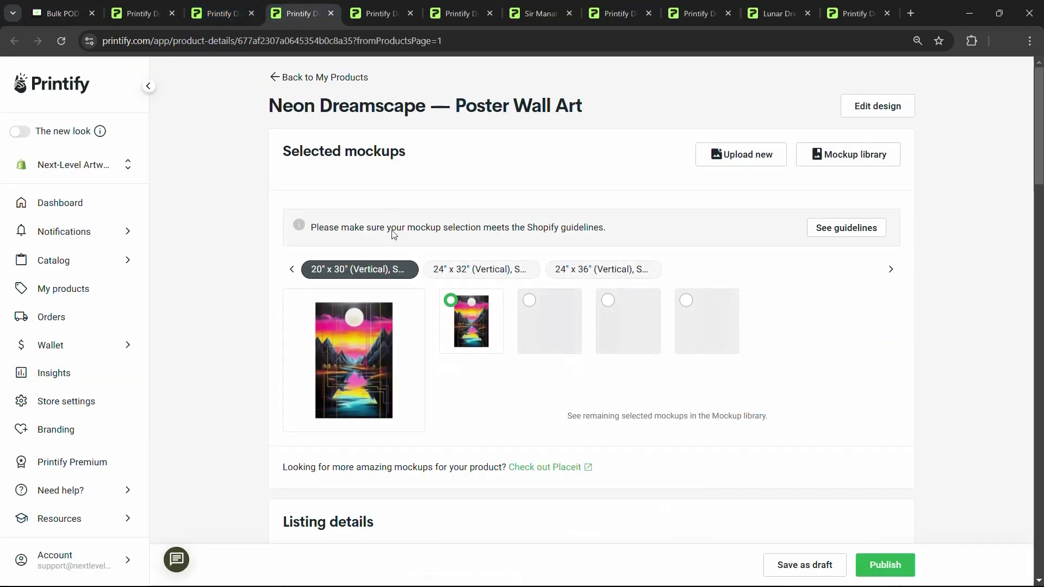
{"action": "scroll", "coordinate": [591, 268], "scroll_direction": "down", "scroll_amount": 10}
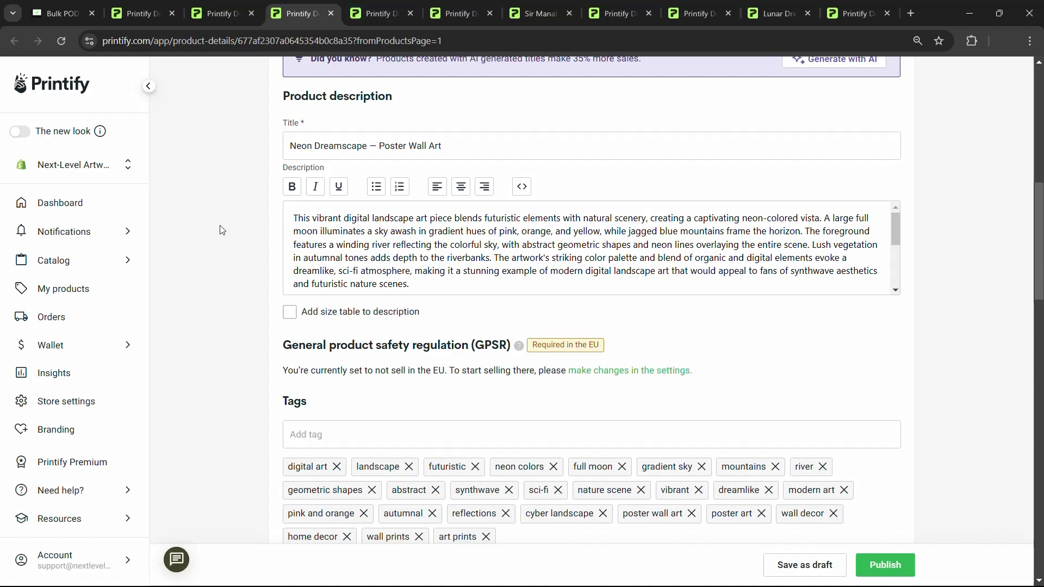
Switch back to the Bulk POD Product Creator with Ctrl+1 and scroll up to Step 1
{"action": "key", "text": "ctrl+1"}
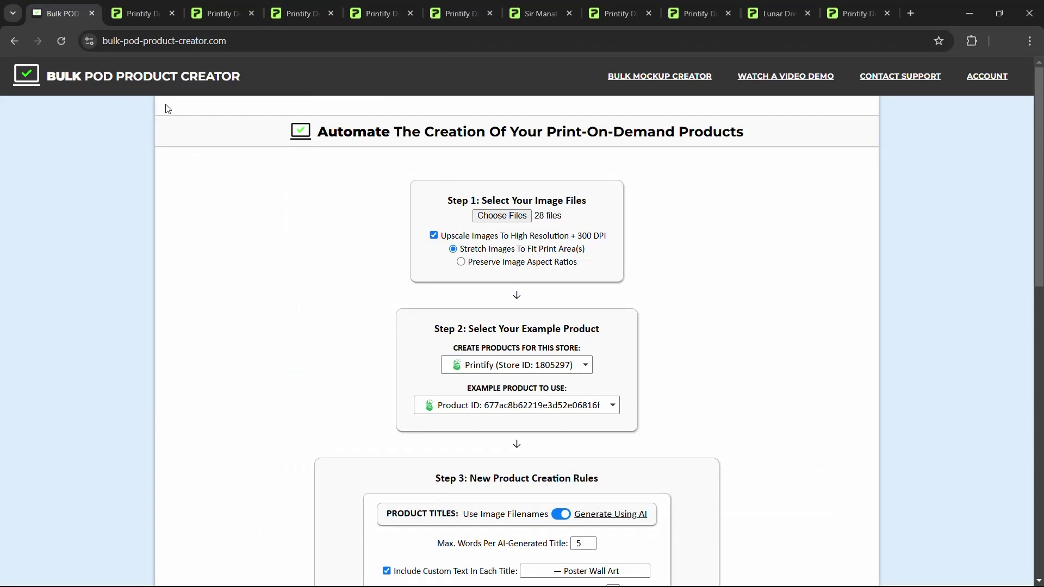
{"action": "scroll", "coordinate": [171, 177], "scroll_direction": "down", "scroll_amount": 10}
{"action": "scroll", "coordinate": [173, 179], "scroll_direction": "up", "scroll_amount": 4}
{"action": "scroll", "coordinate": [172, 180], "scroll_direction": "up", "scroll_amount": 6}
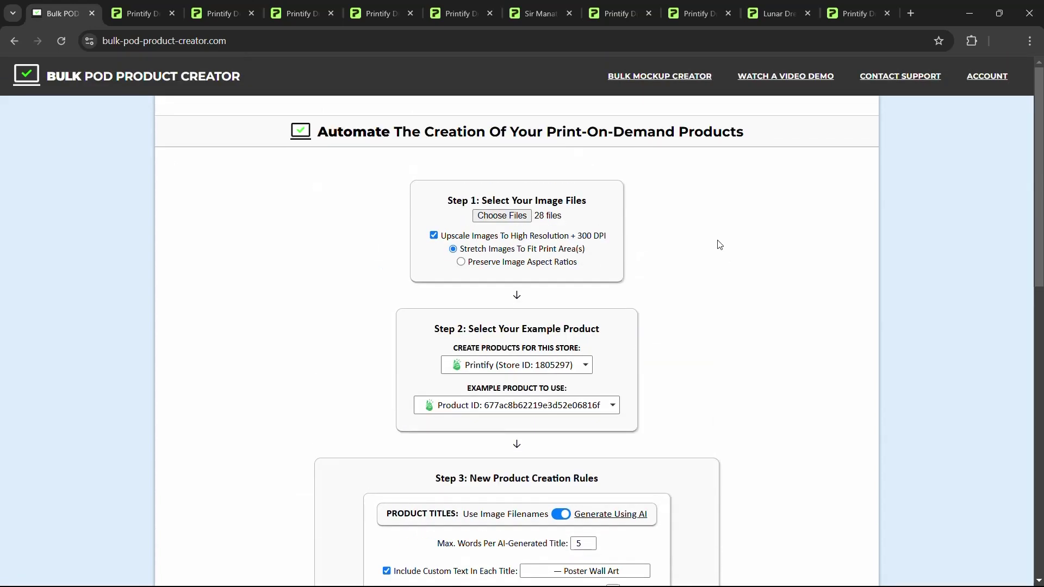